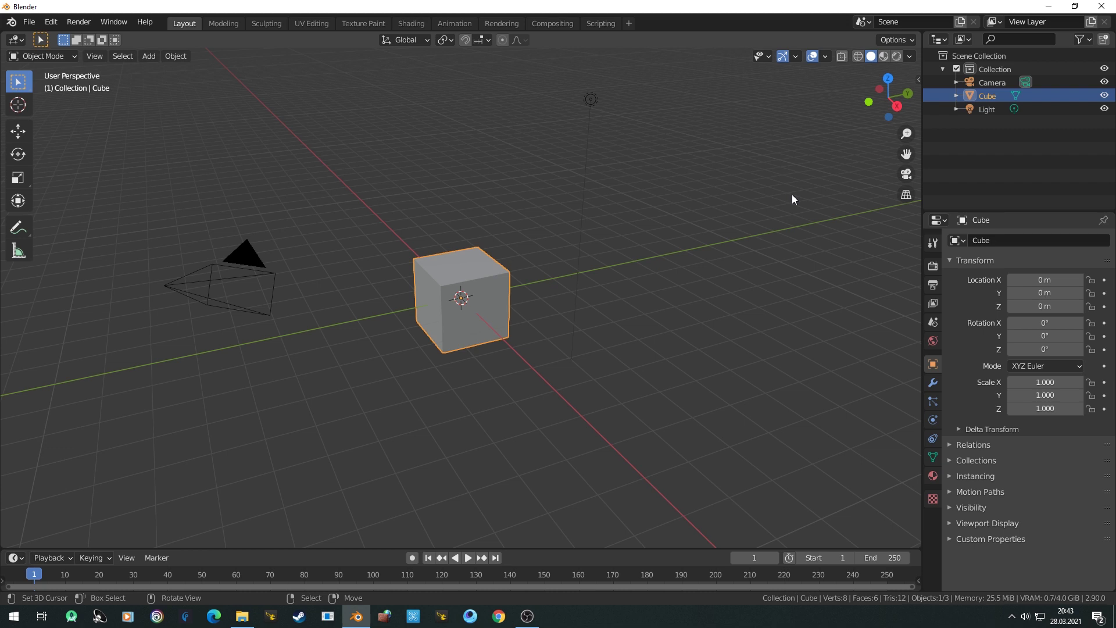
Step: Turn on the Screencast Keys display in the 3D viewport
key(n)
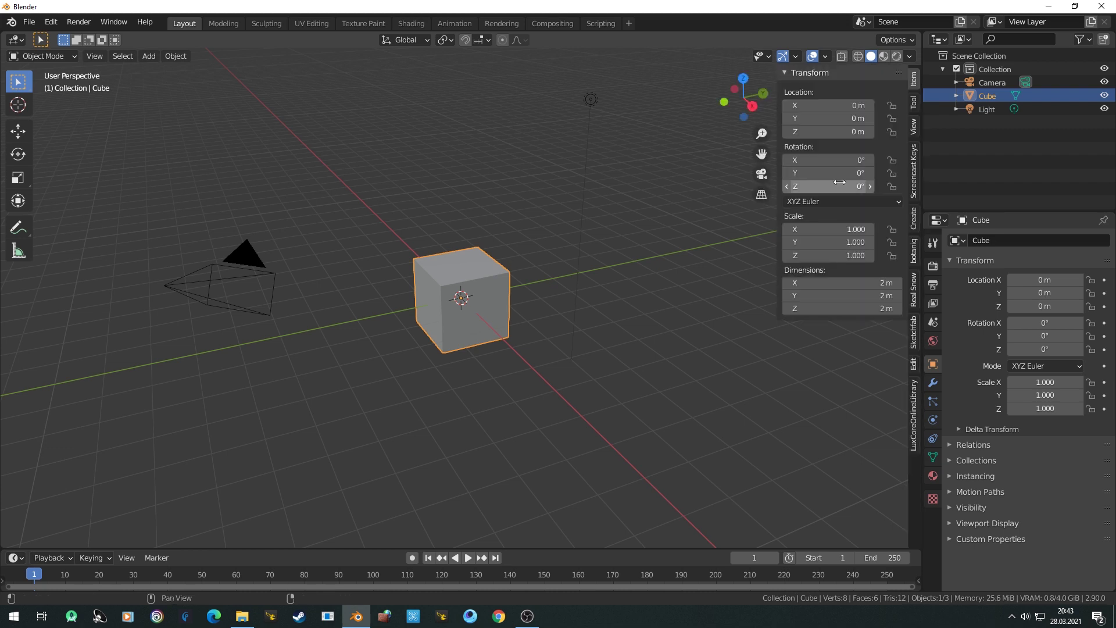
click(913, 171)
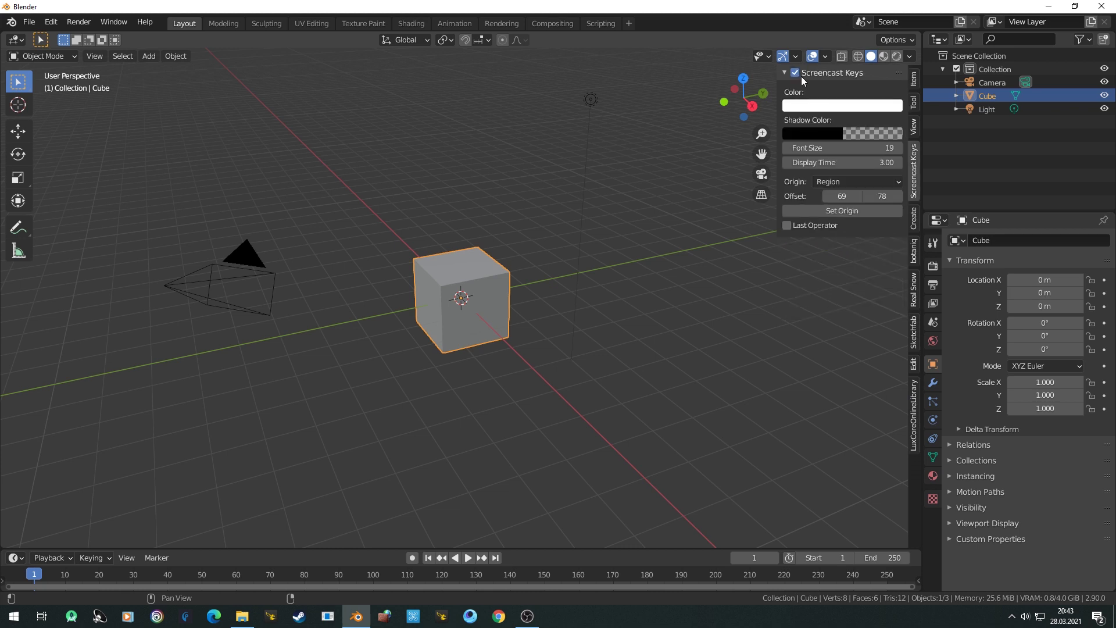
key(n)
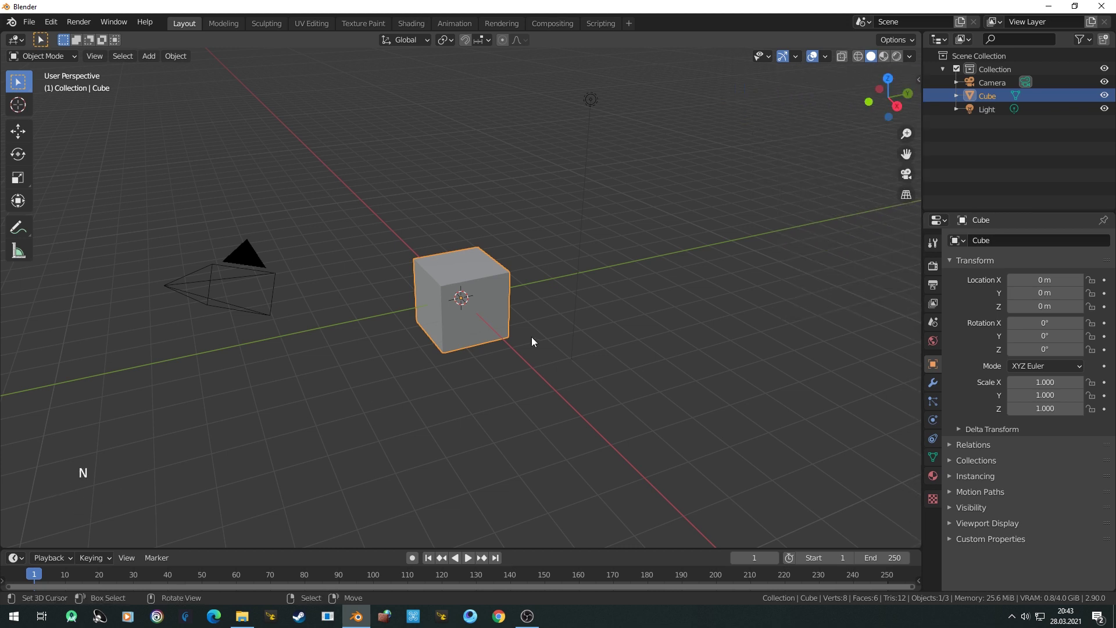
Step: Enable Cavity in the viewport shading and set its type to Both
click(911, 56)
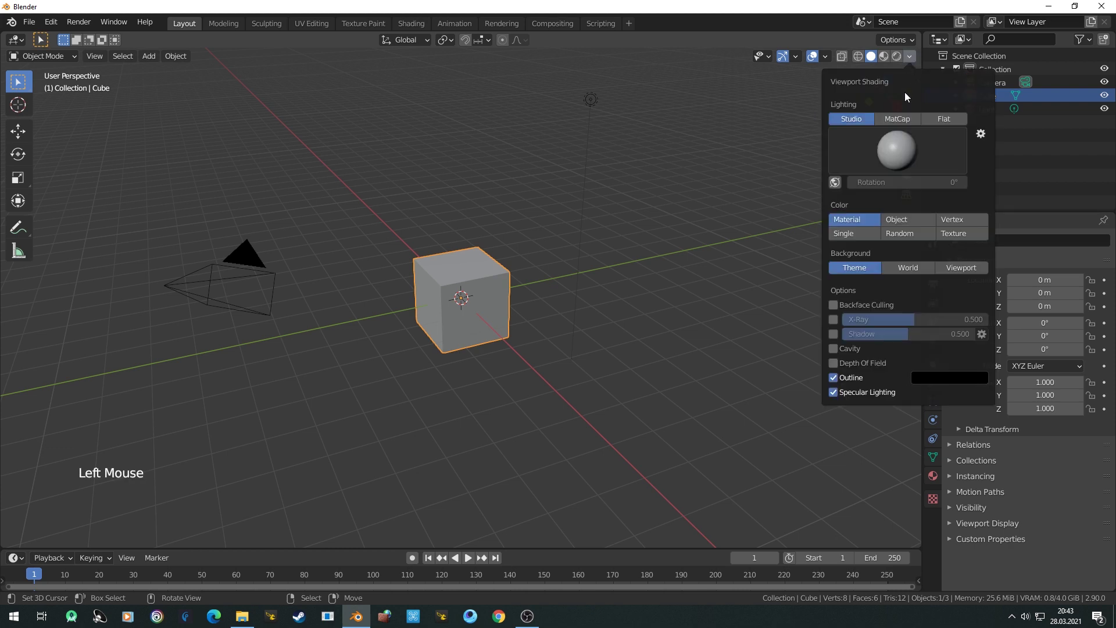
click(850, 348)
click(943, 349)
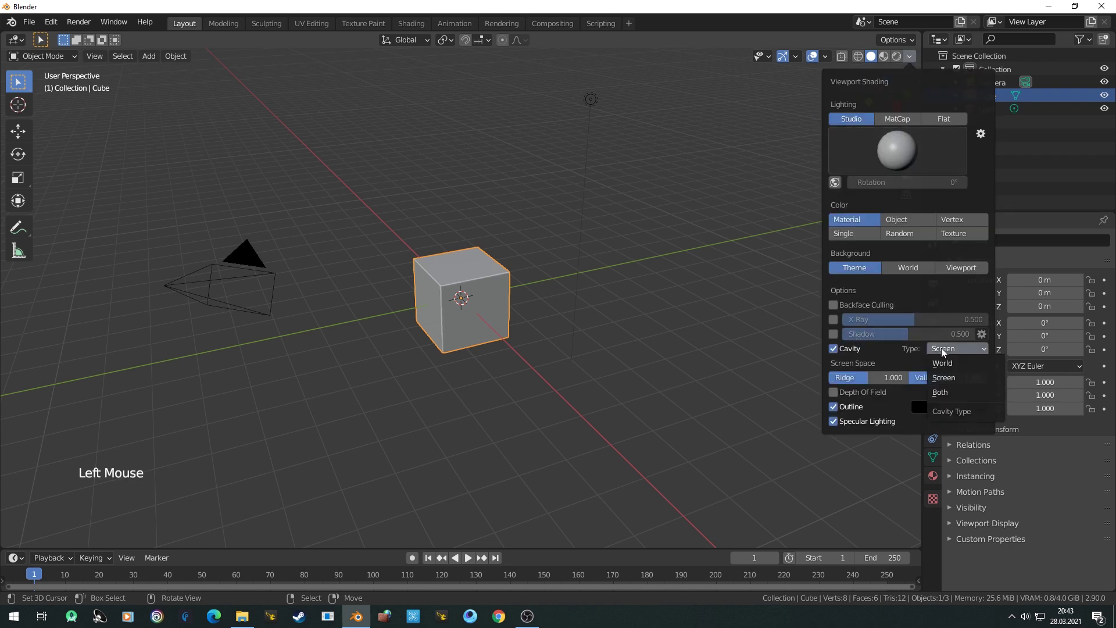
click(940, 393)
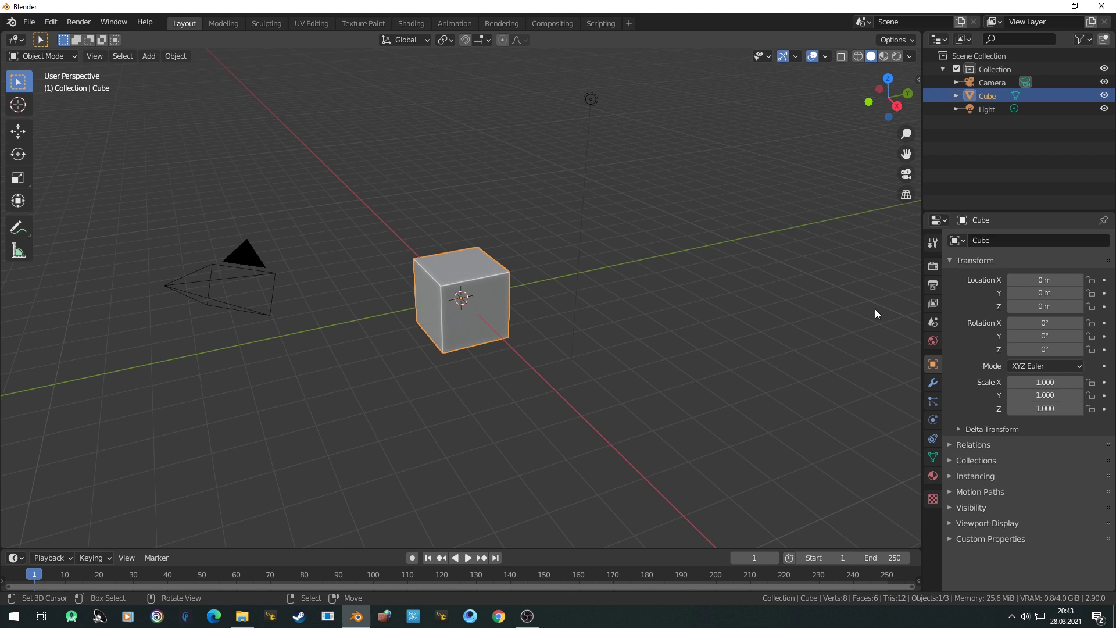
Step: Set the scene's length unit to Centimeters
click(934, 322)
click(964, 342)
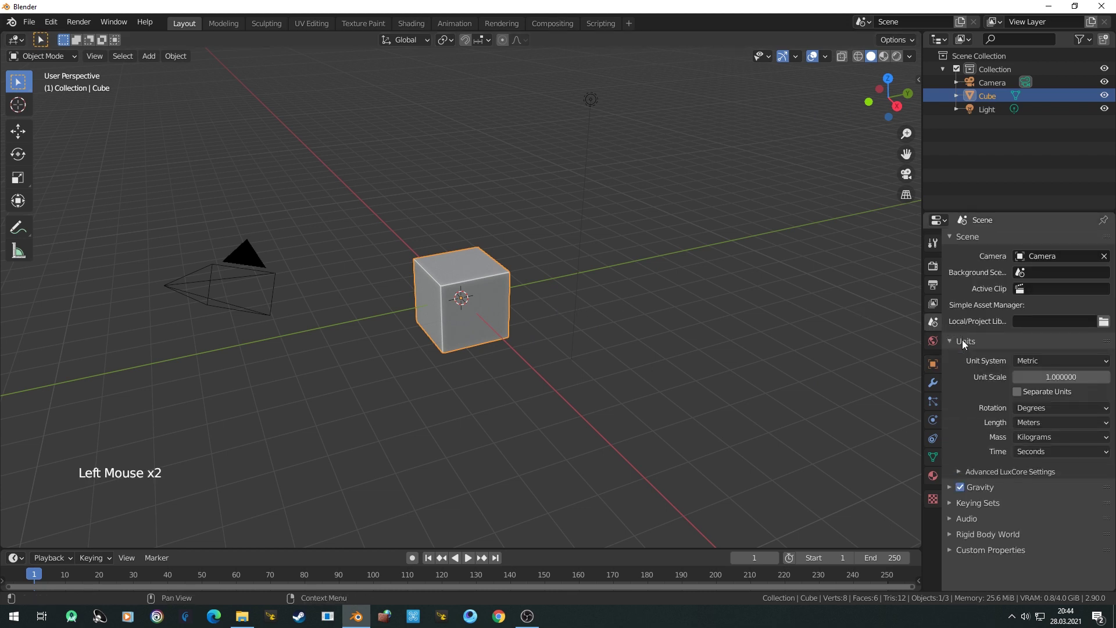
click(1035, 423)
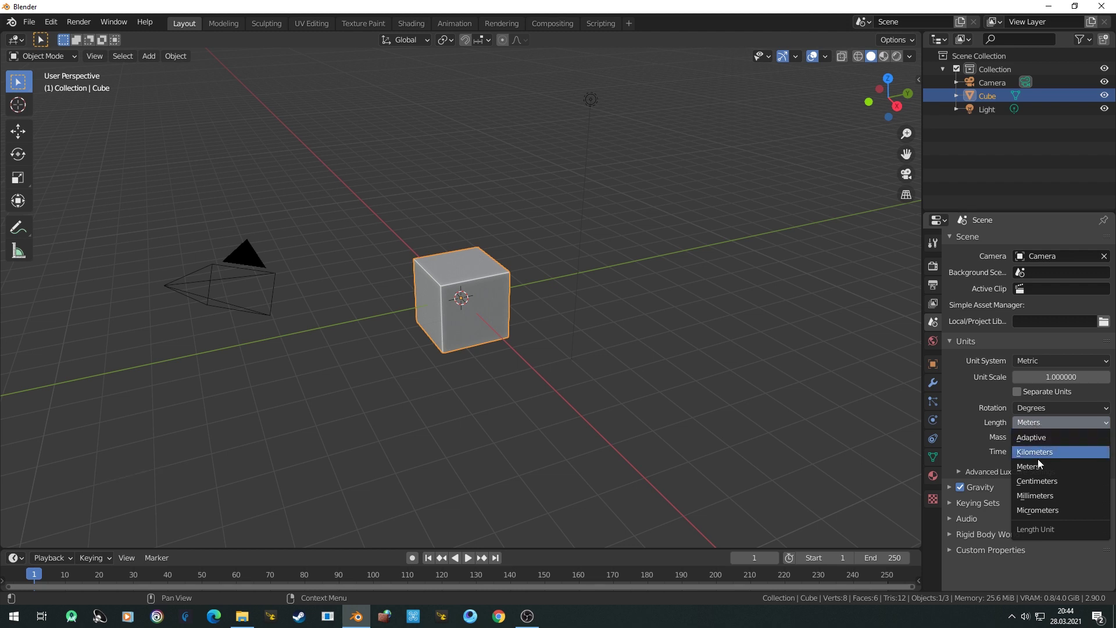
click(1038, 480)
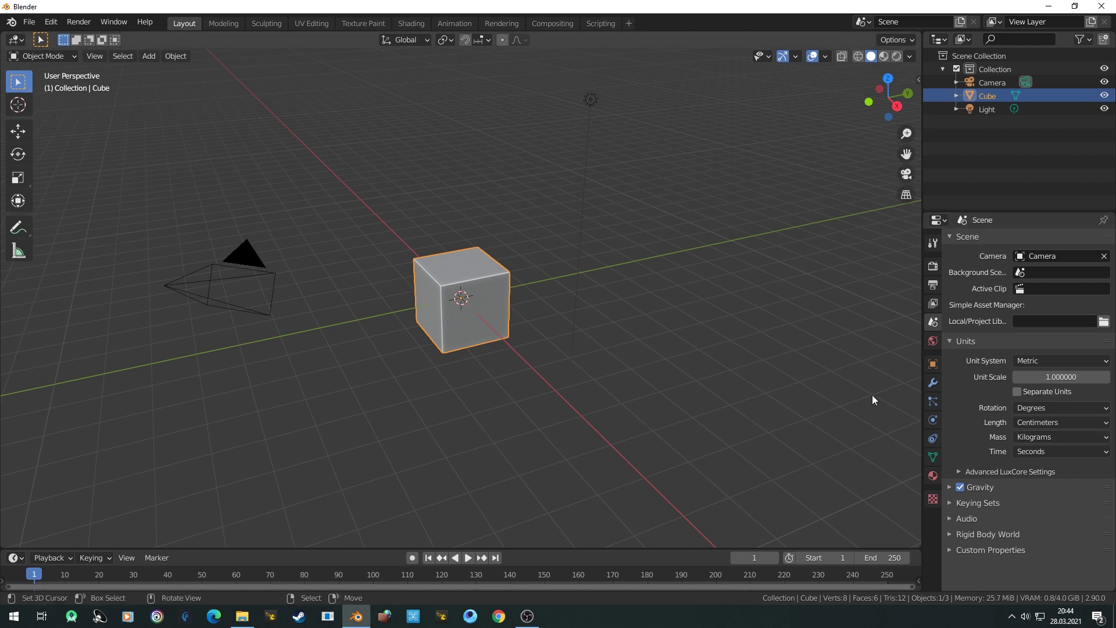
Step: Put the cube in Edit Mode and turn on the Edge Length measurement overlay
key(Tab)
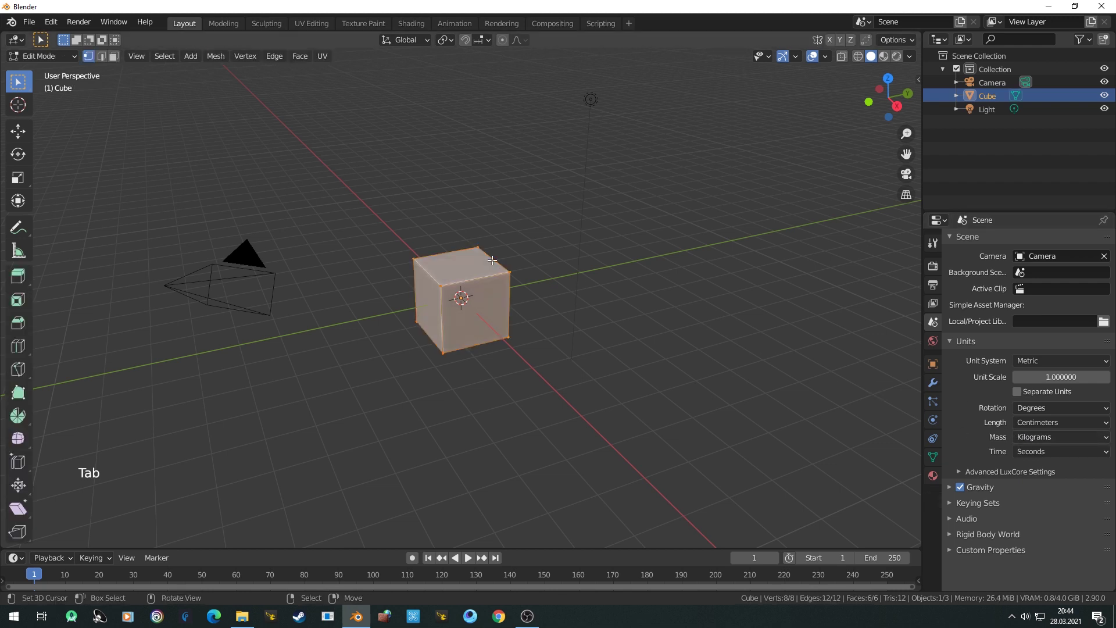
click(47, 57)
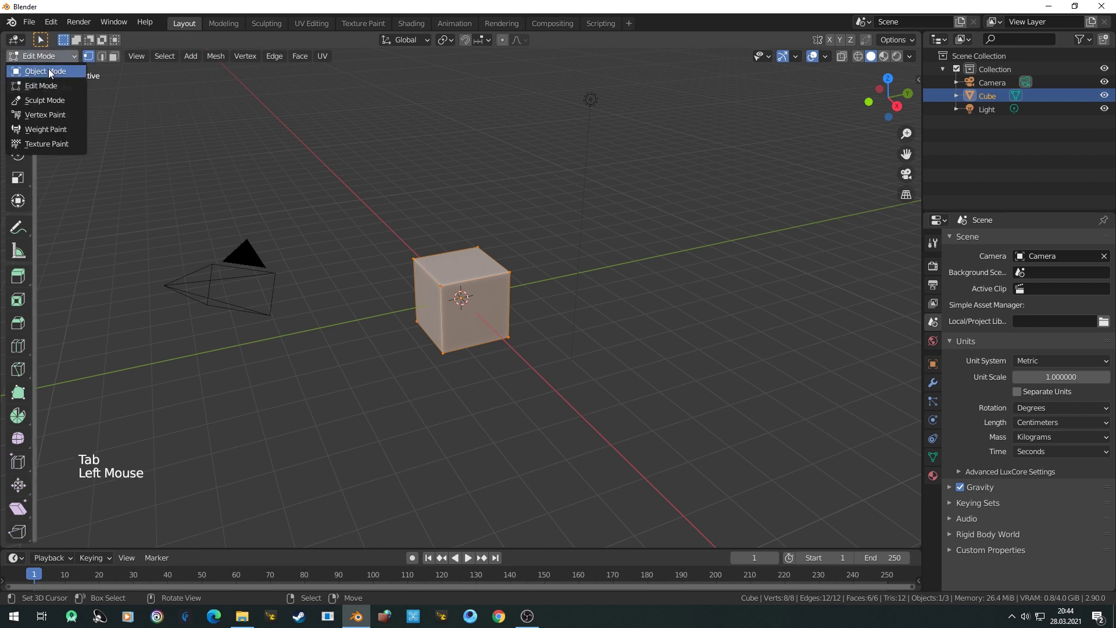
click(47, 86)
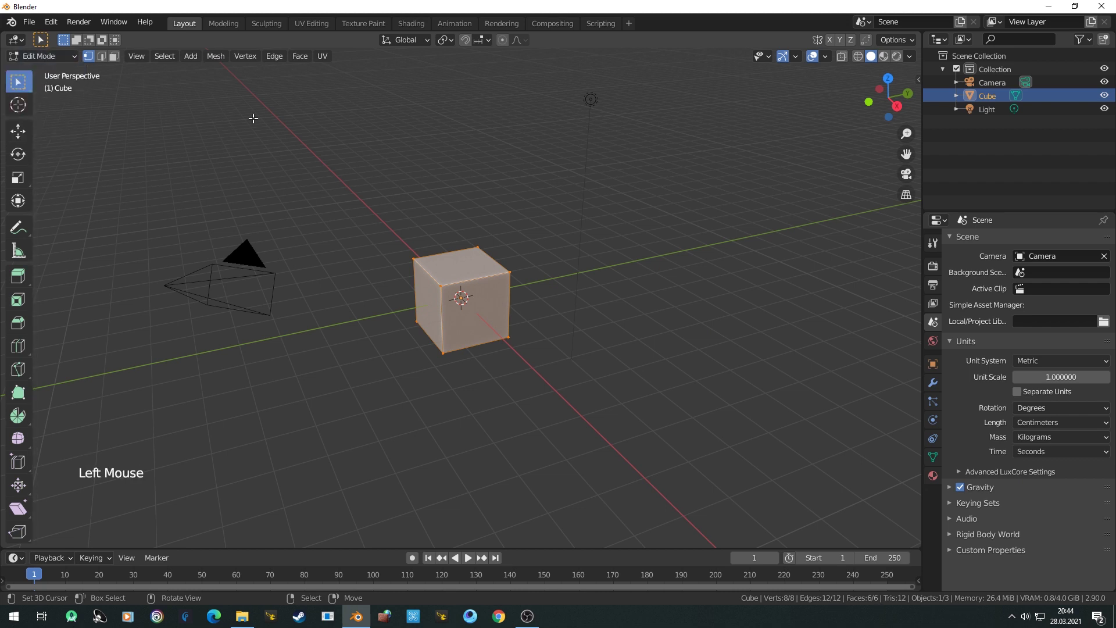
click(826, 57)
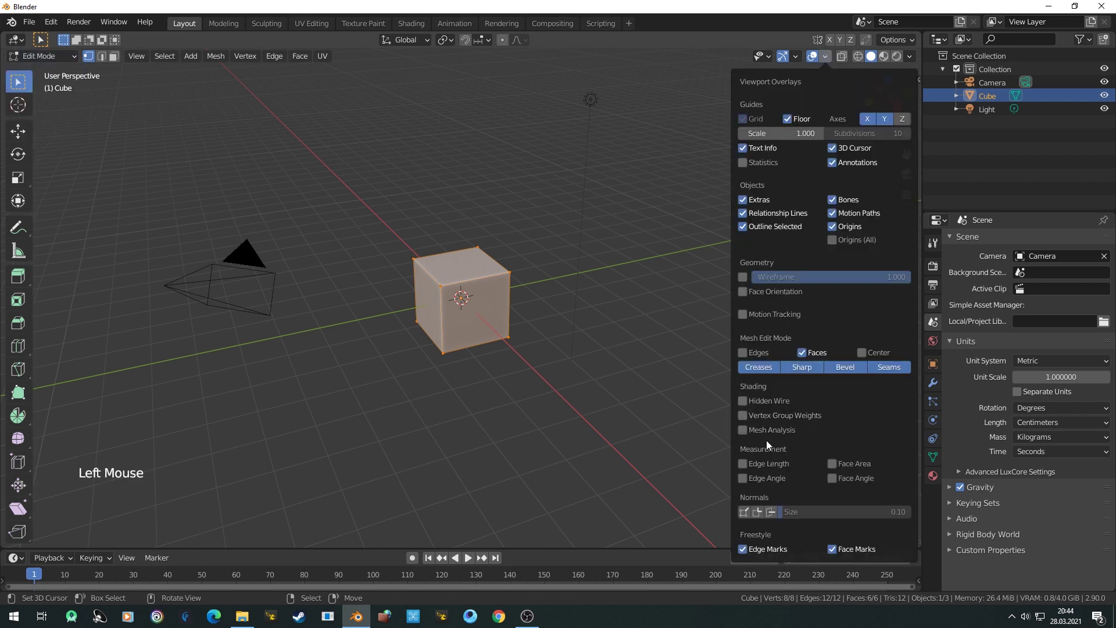
click(742, 464)
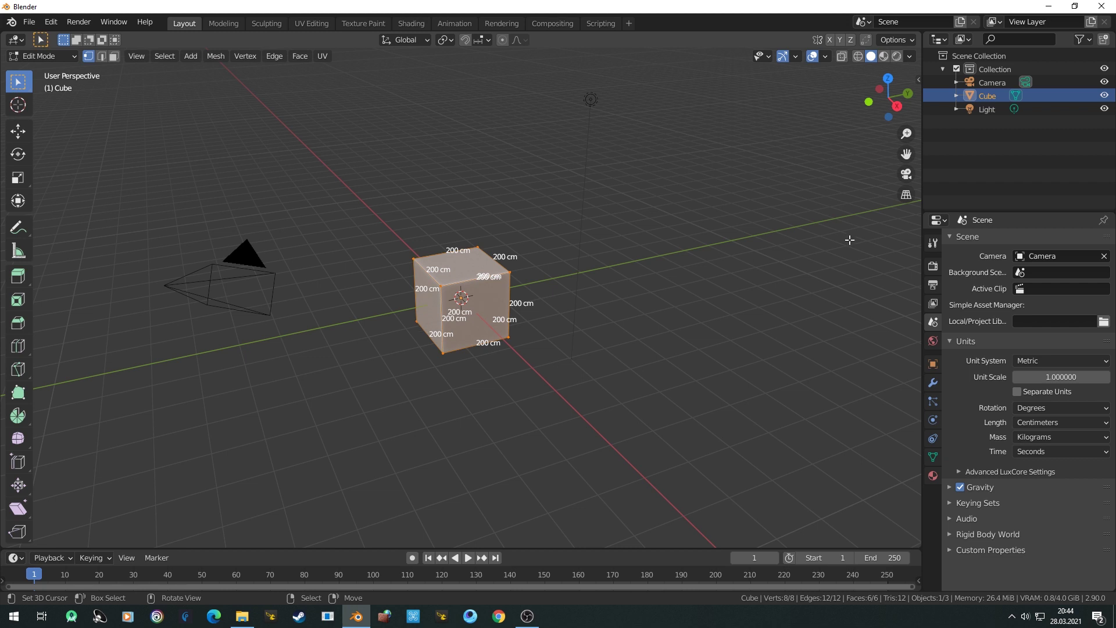
Step: Widen the 3D viewport, then split it vertically and make the new area an Image Editor
drag(922, 152, 1042, 141)
drag(1040, 37, 734, 52)
click(747, 39)
click(318, 103)
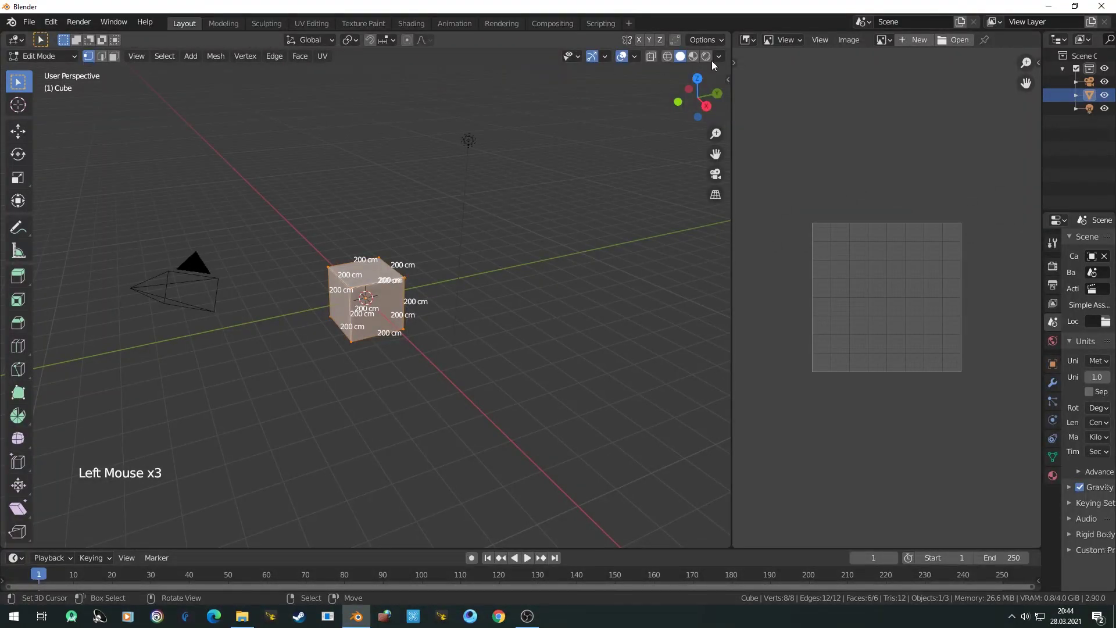
Step: Load the reference image reff.jpg from the Sehba folder into the Image Editor and fit it to the area
click(953, 39)
click(264, 501)
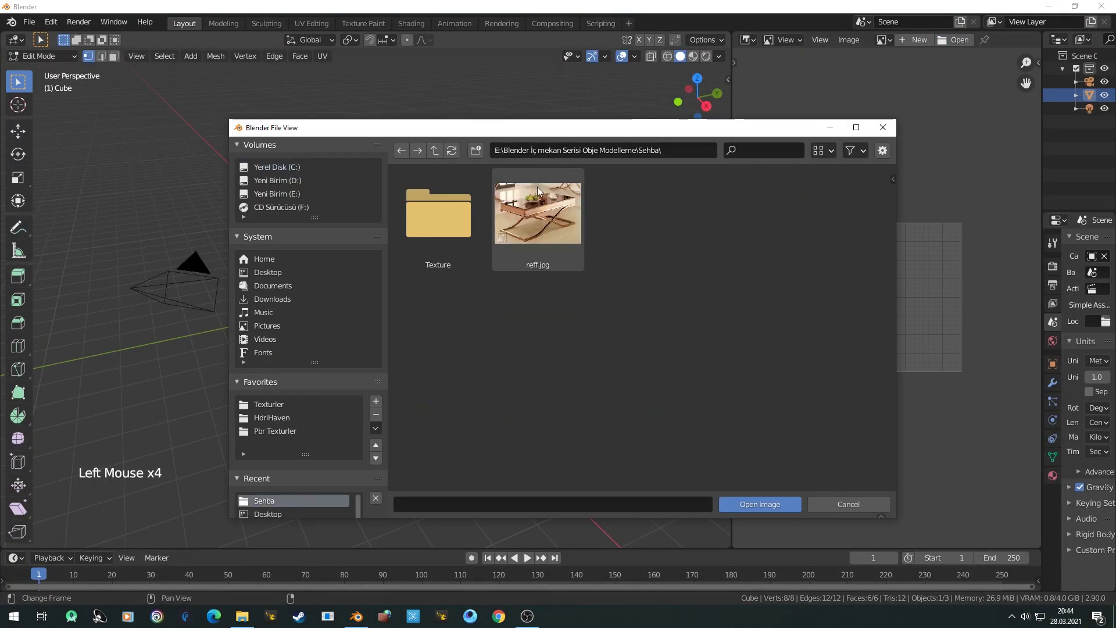
double_click(529, 217)
scroll(897, 250, down, 4)
scroll(898, 250, up, 1)
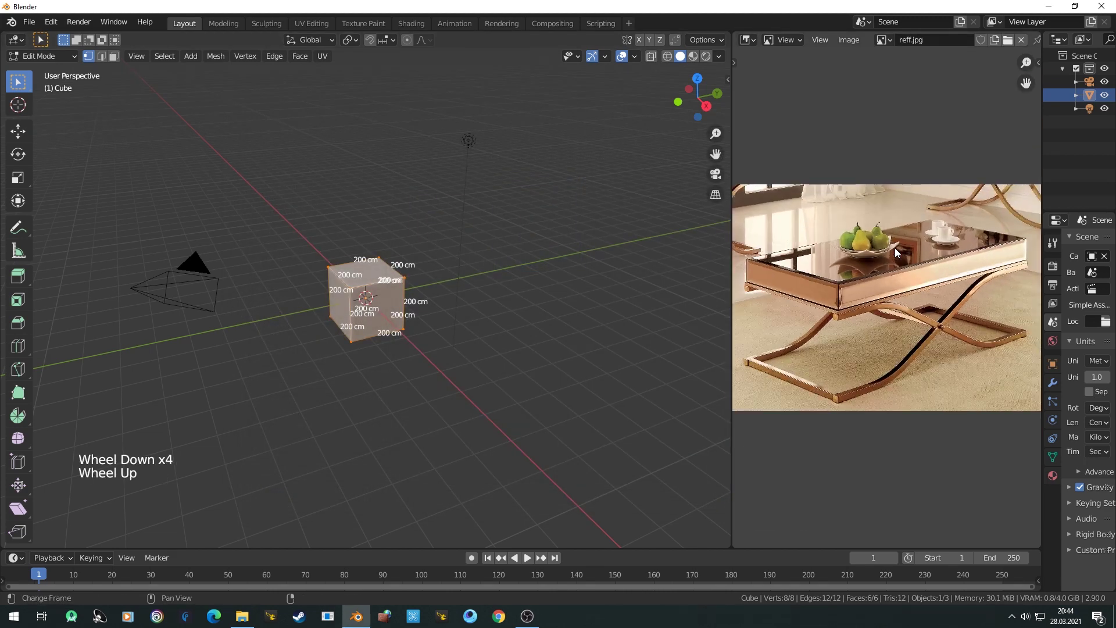
Step: Maximize the reference image to examine the table's top and crossed legs, and restore the split layout
key(ctrl+space)
scroll(689, 366, up, 2)
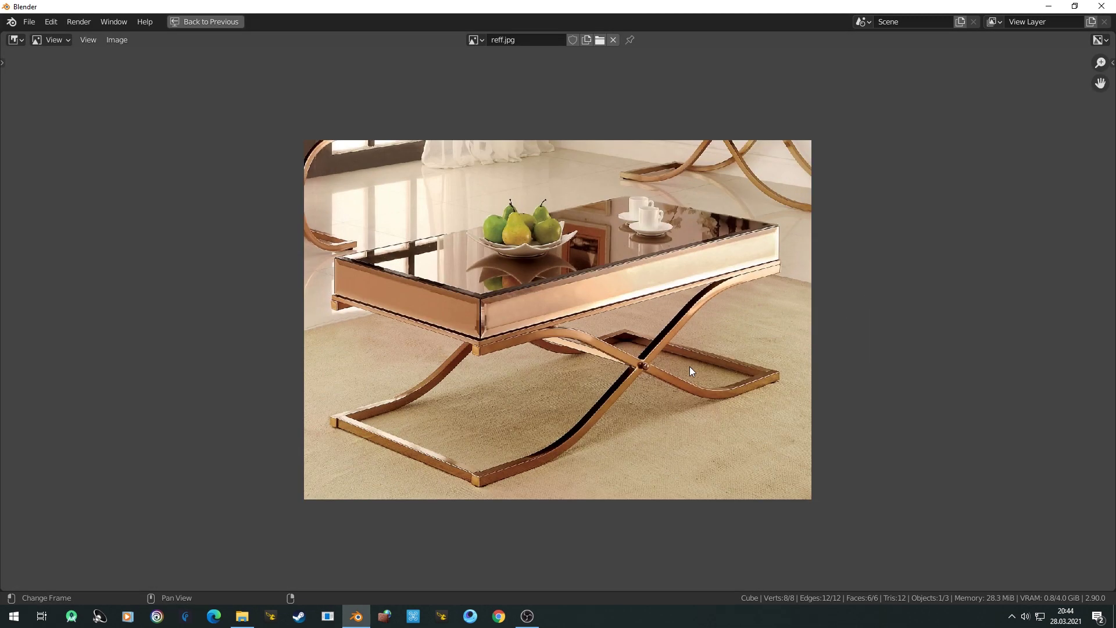
middle_drag(596, 351, 643, 322)
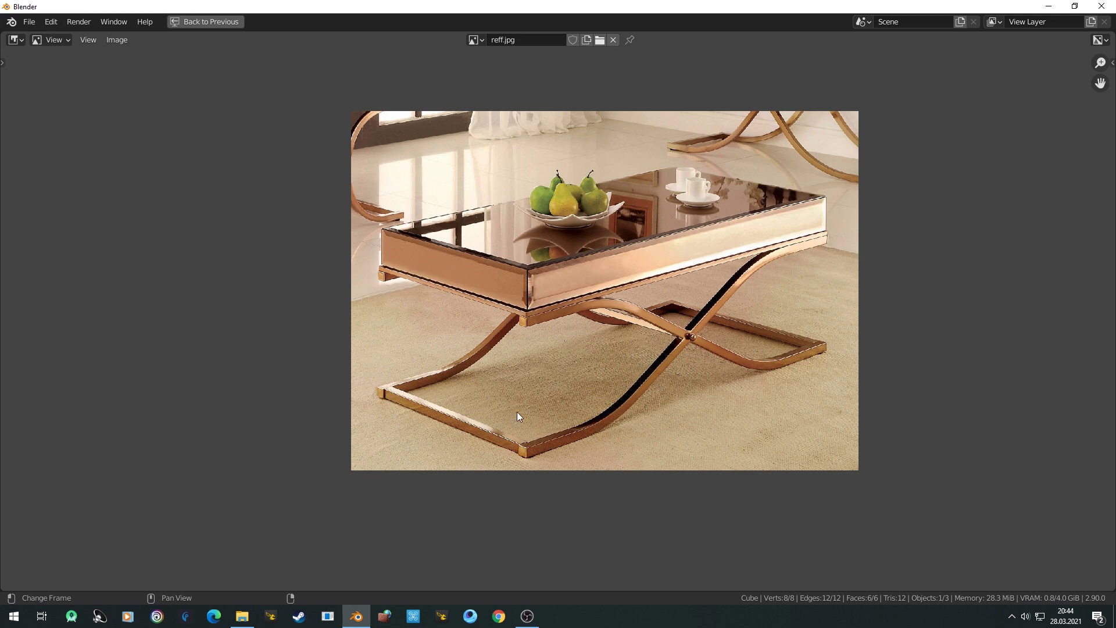
scroll(517, 412, up, 1)
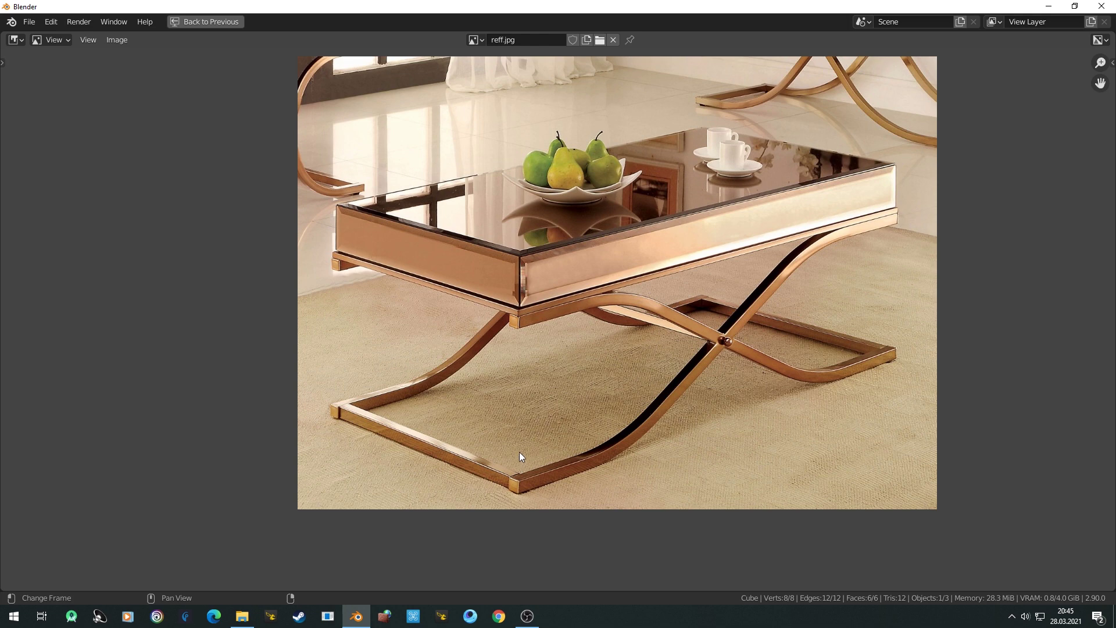
key(ctrl+space)
scroll(326, 364, up, 2)
Step: Deselect one upper corner vertex of the cube and delete all its other vertices
middle_drag(494, 287, 312, 351)
middle_drag(326, 304, 391, 311)
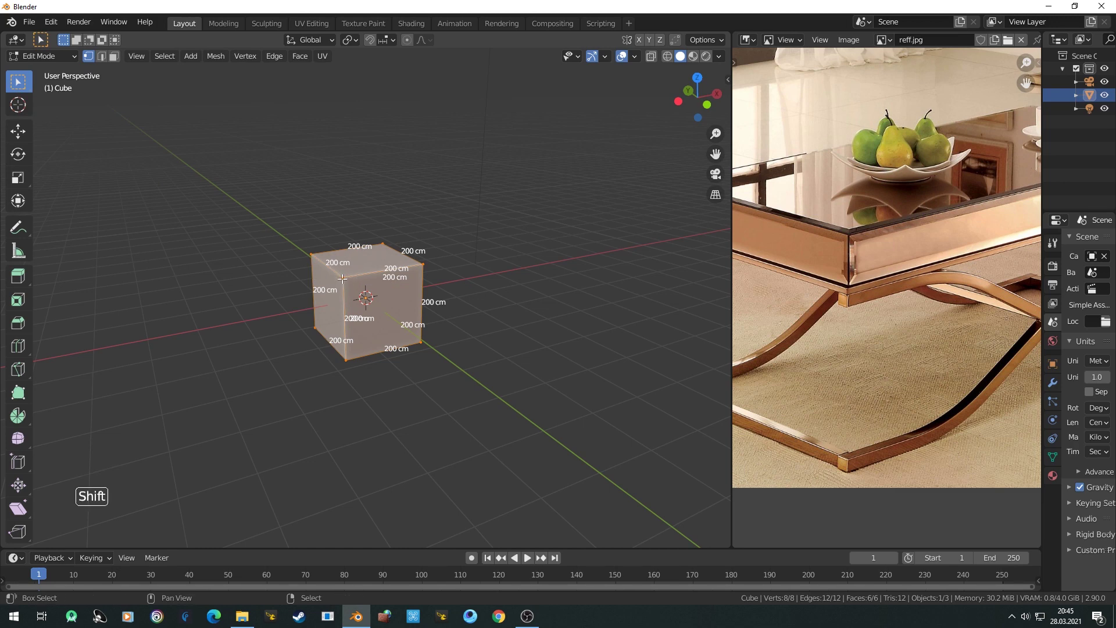
shift+right_click(343, 278)
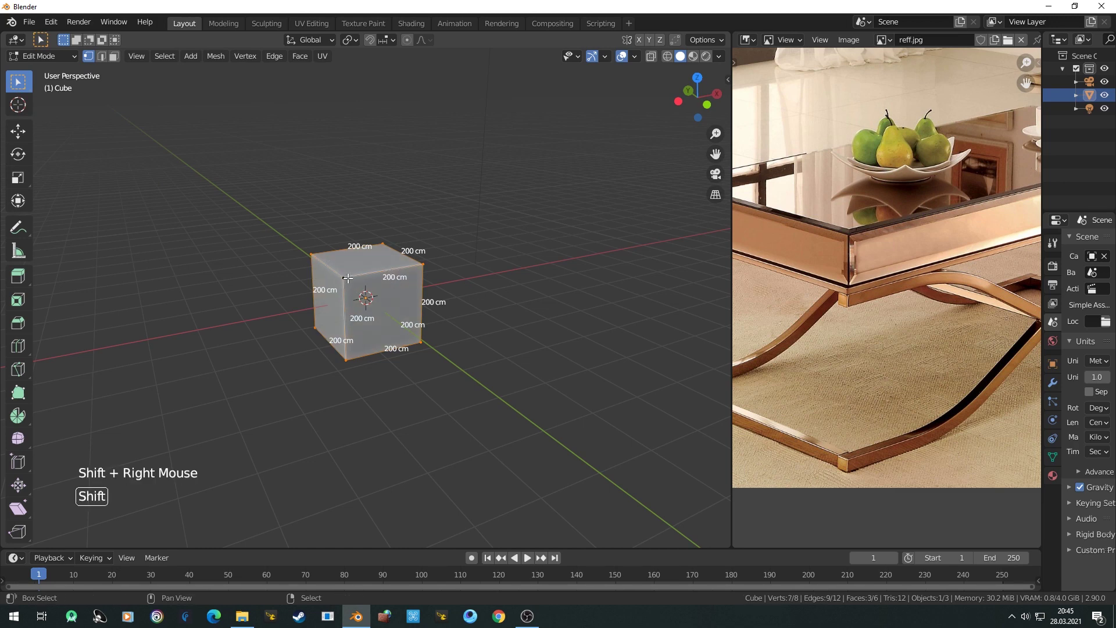
key(x)
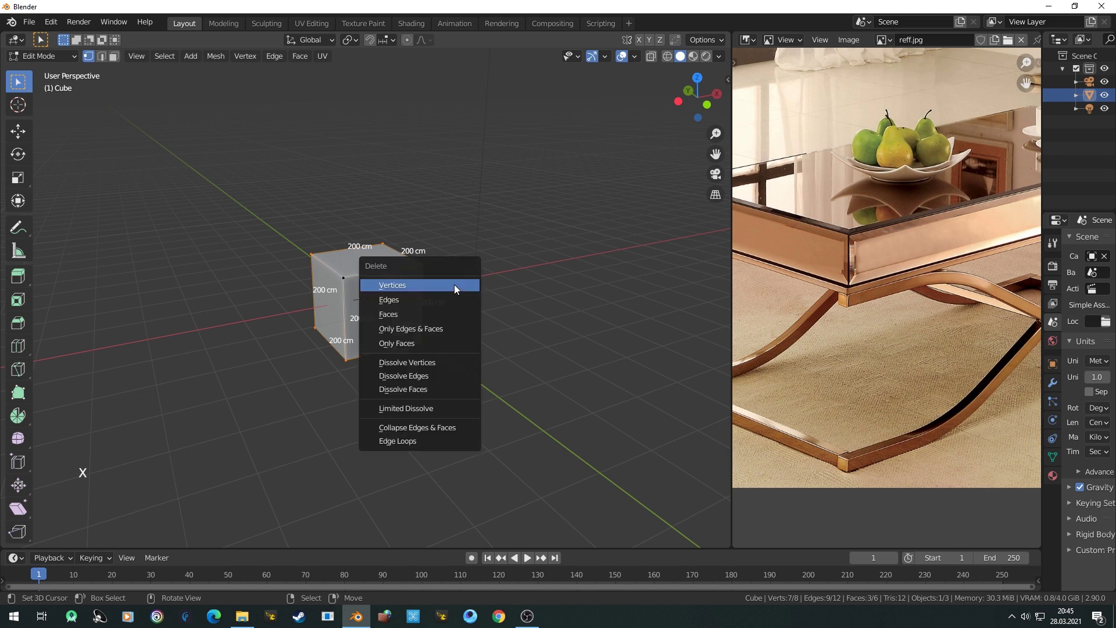
click(455, 284)
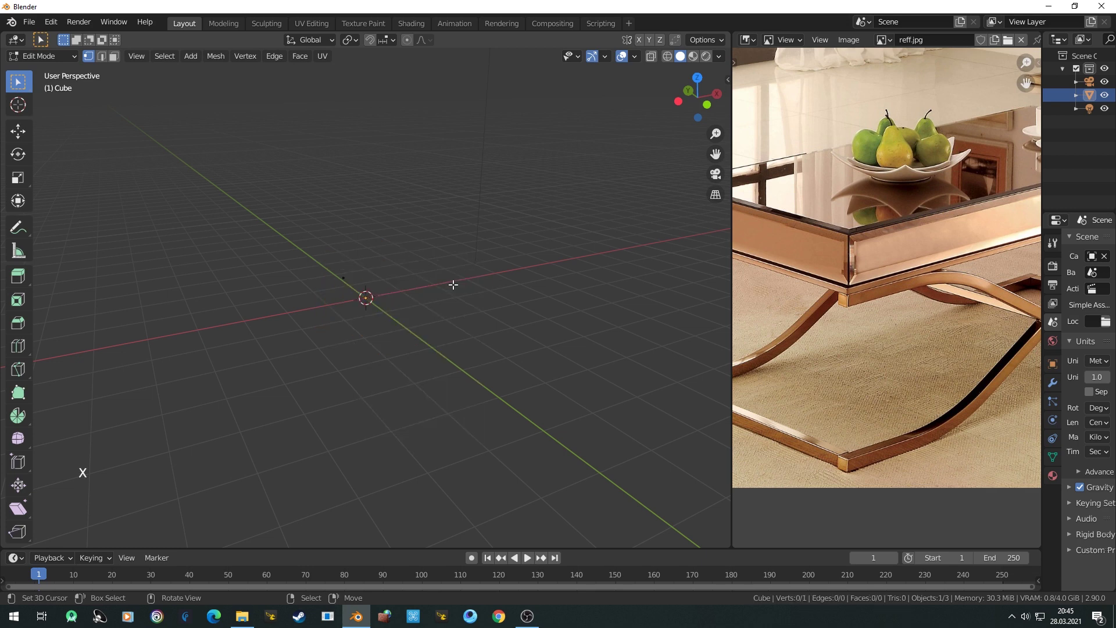
Step: Select the remaining vertex with the Move tool active and hide the tool shelf
middle_drag(396, 298, 358, 314)
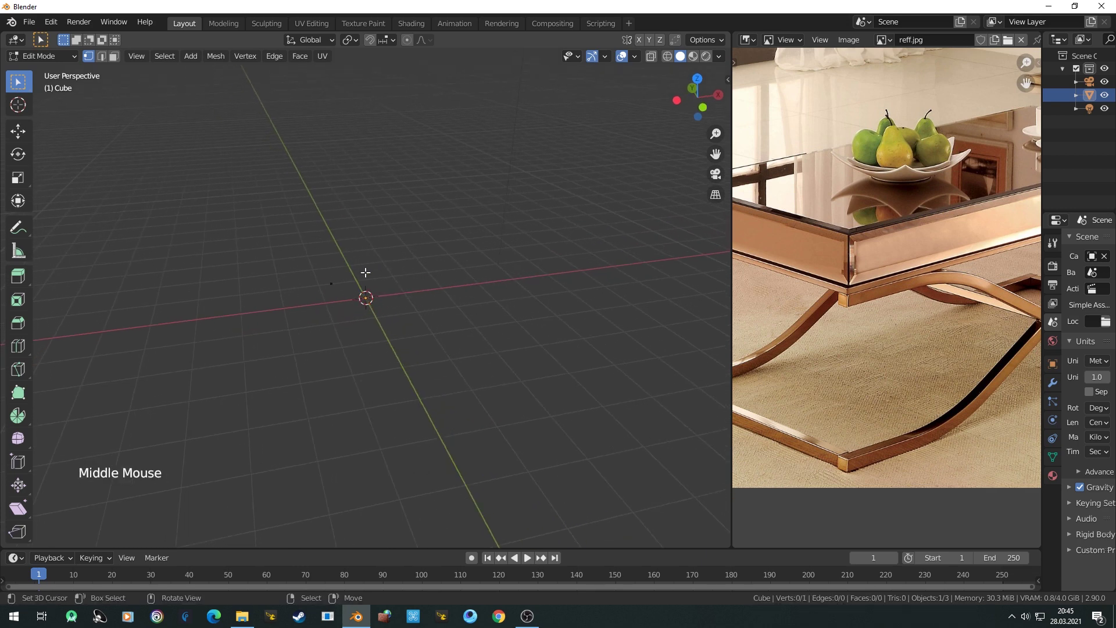
key(a)
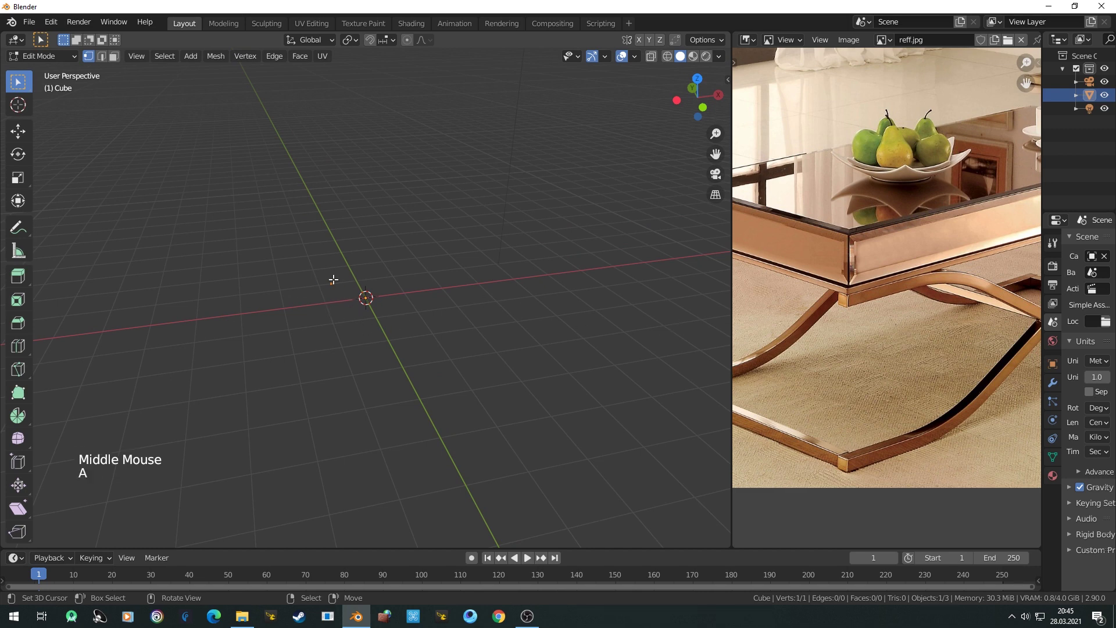
click(17, 131)
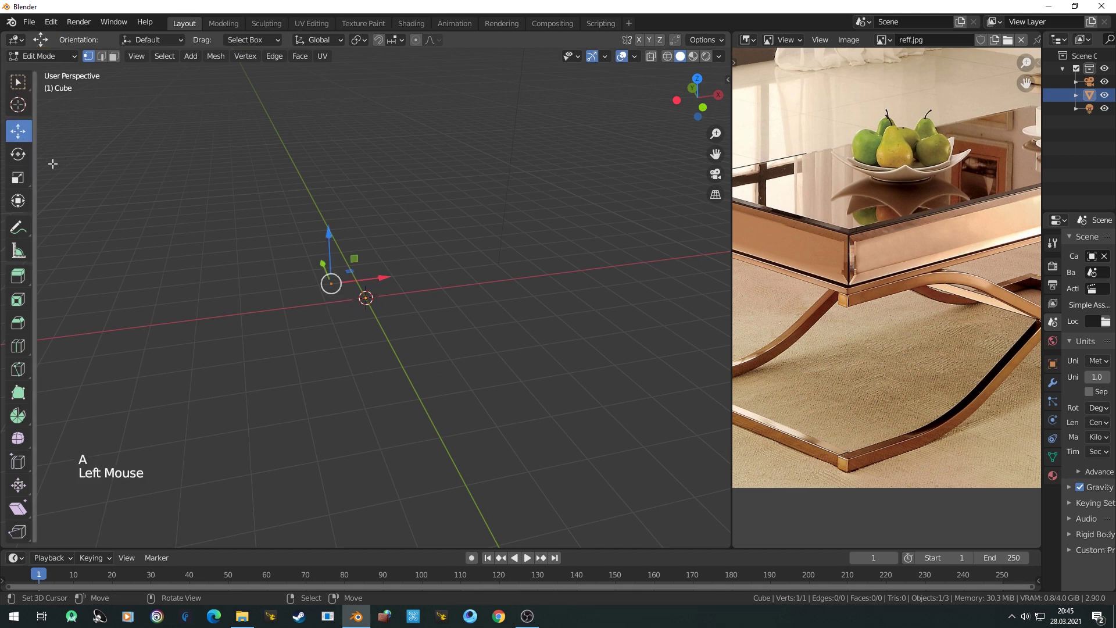
key(t)
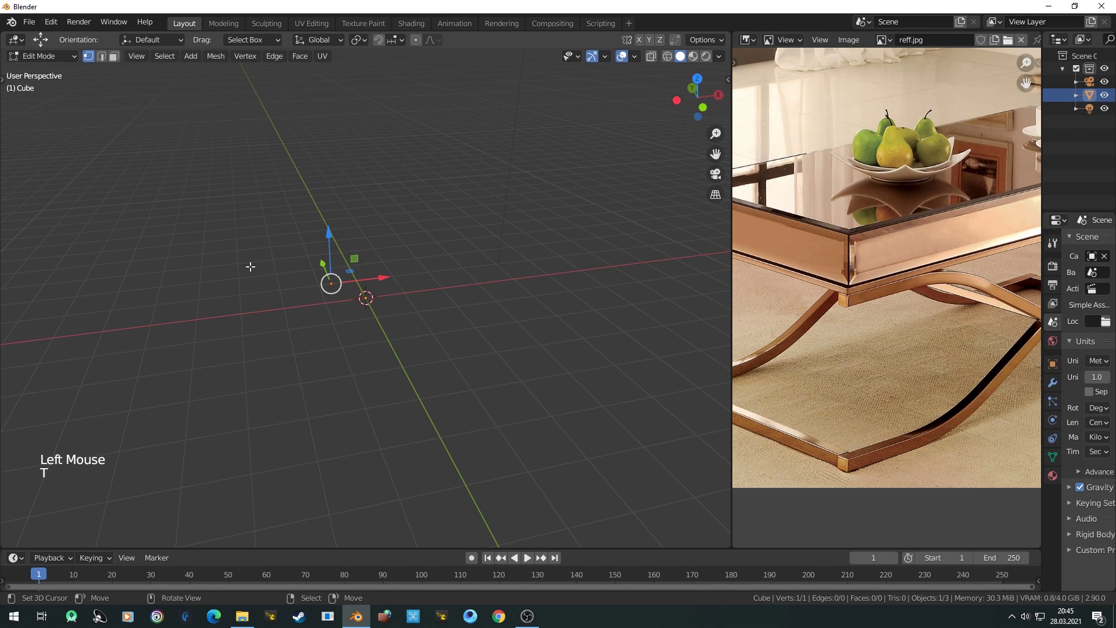
scroll(250, 266, up, 2)
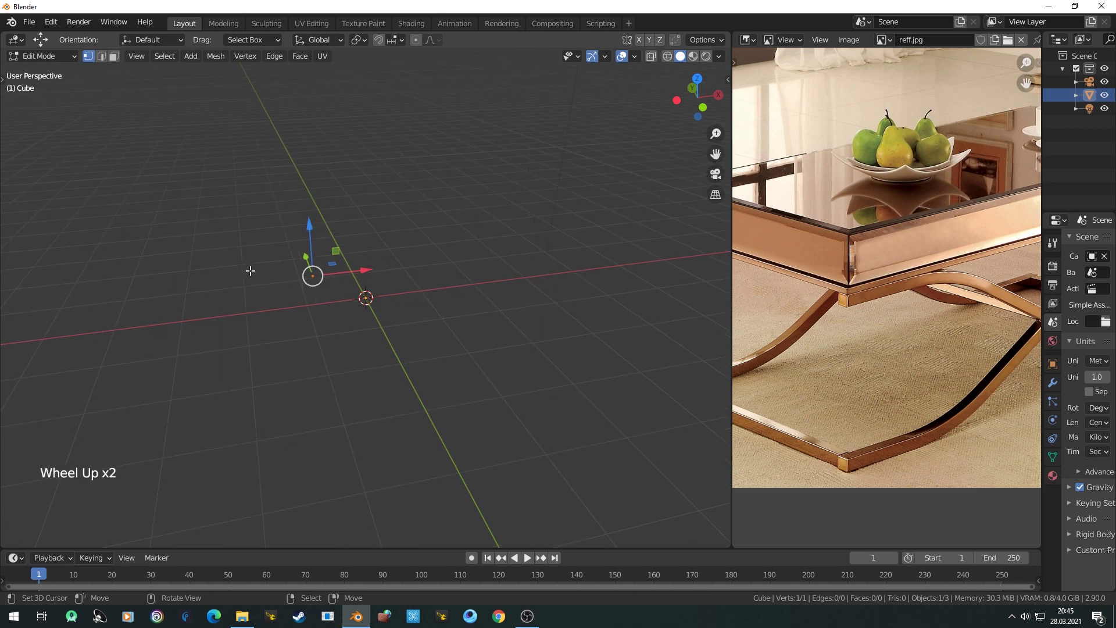
Step: In front view, extrude the vertex 100 cm along X, and select and frame the whole edge
key(KP_1)
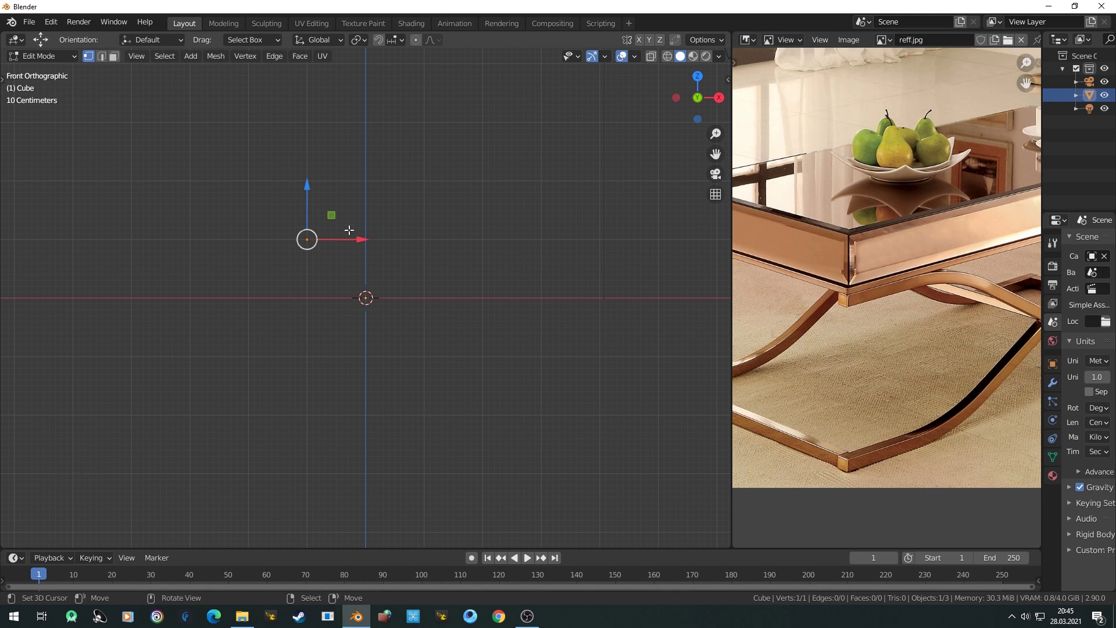
key(e)
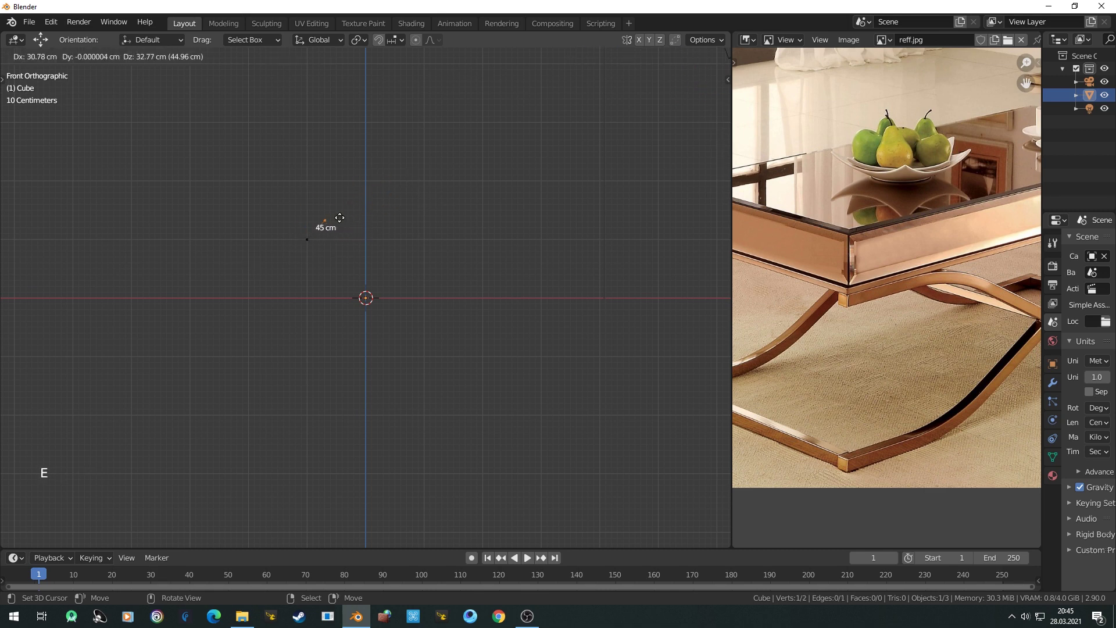
text(x)
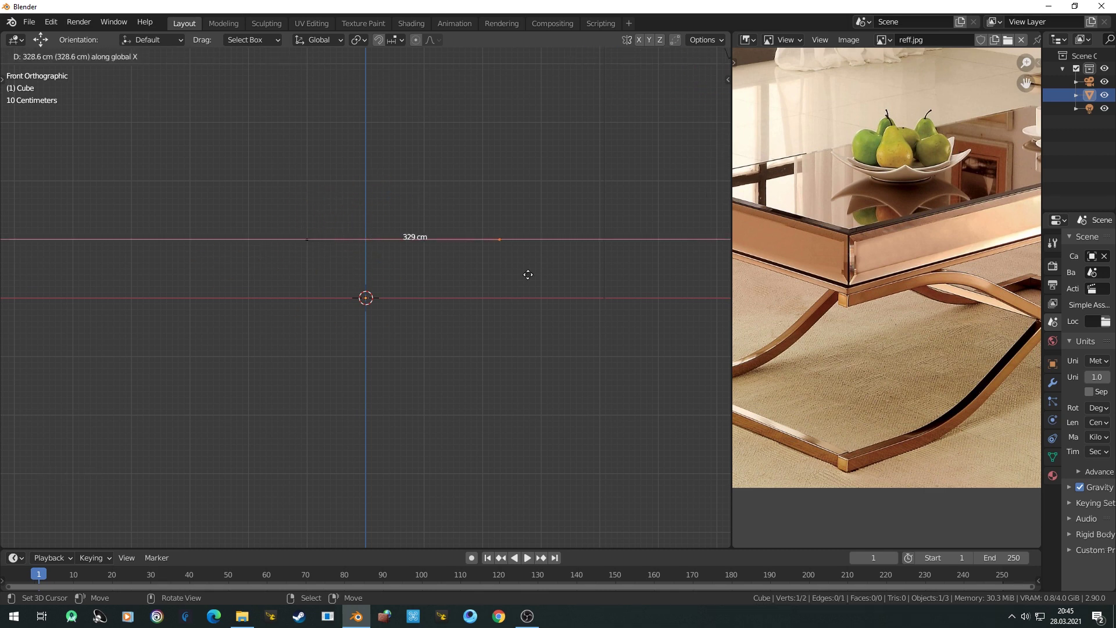
text(100)
key(Return)
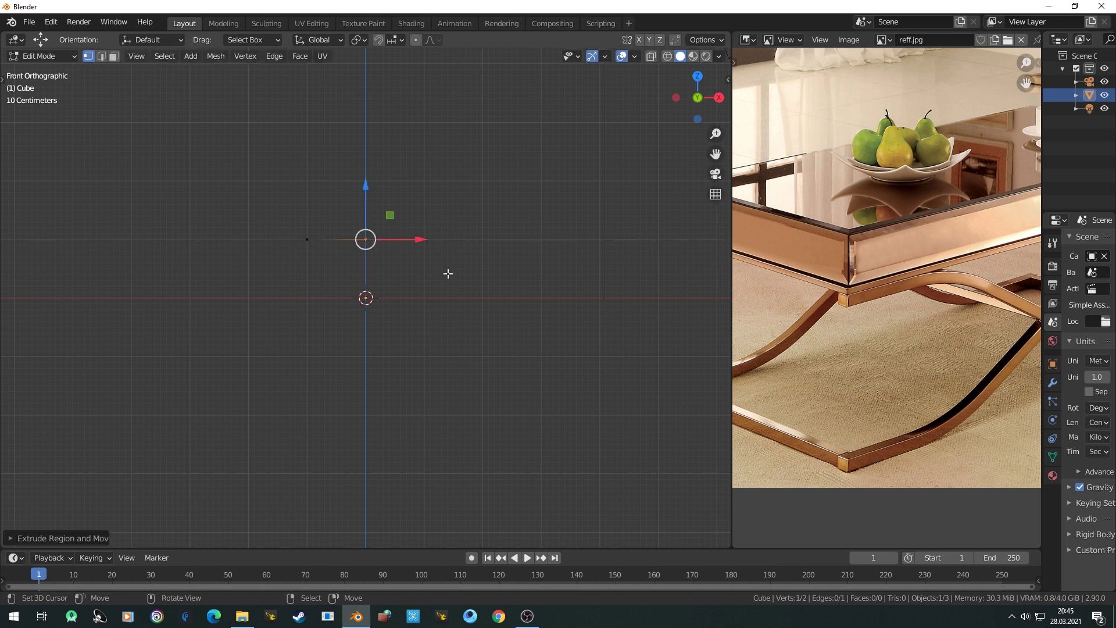
key(a)
key(KP_Decimal)
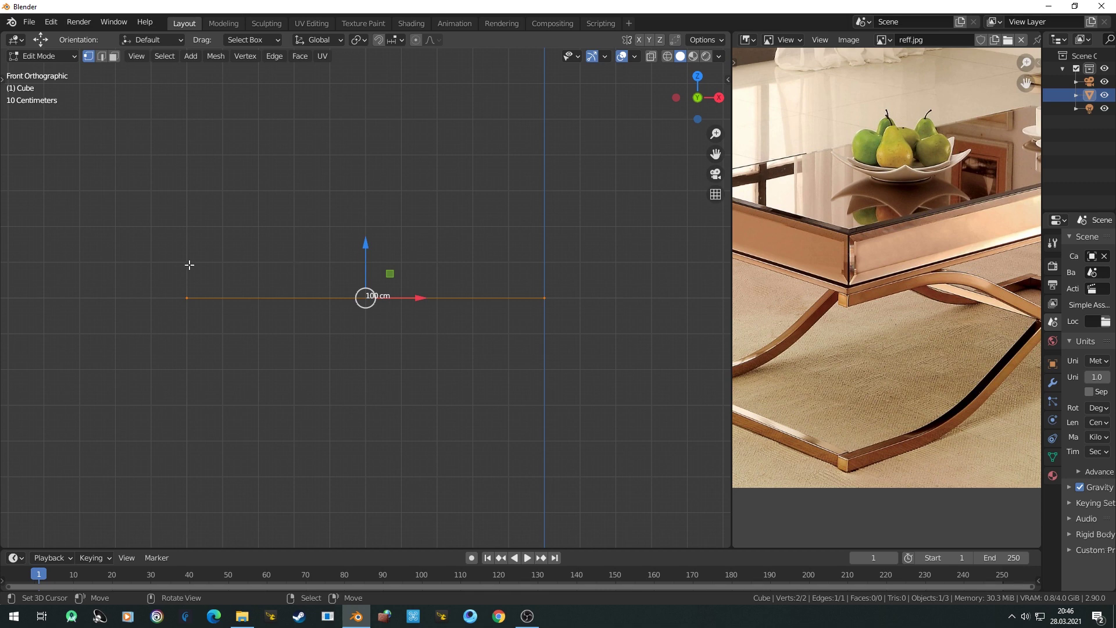
scroll(847, 391, down, 2)
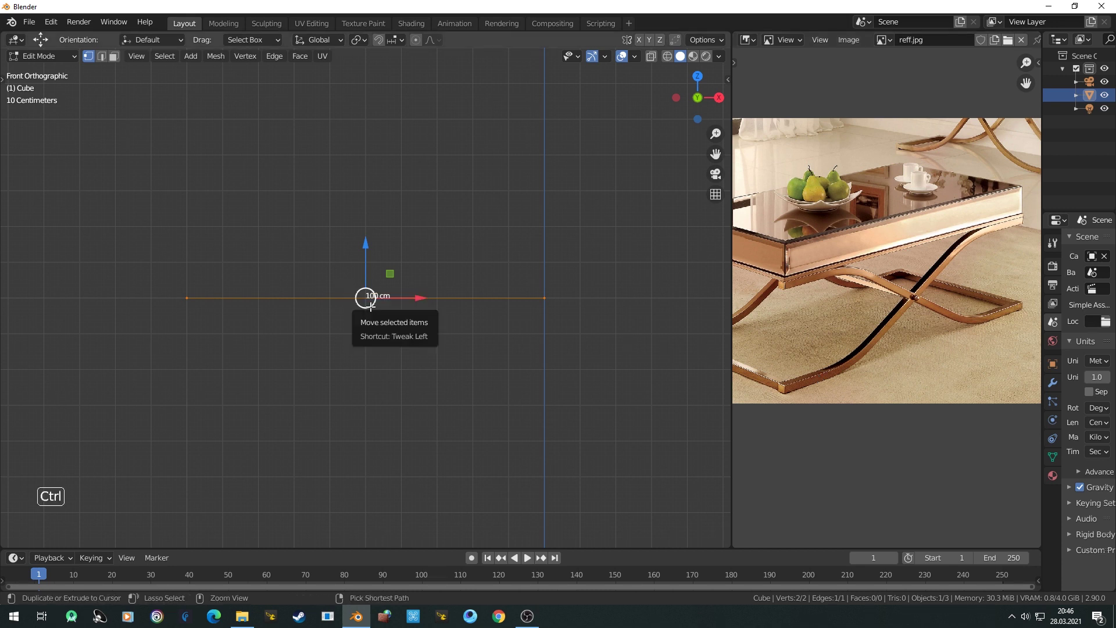
Step: Add a vertex in the middle of the 100 cm edge and move it -25 cm along X
key(ctrl+r)
right_click(347, 301)
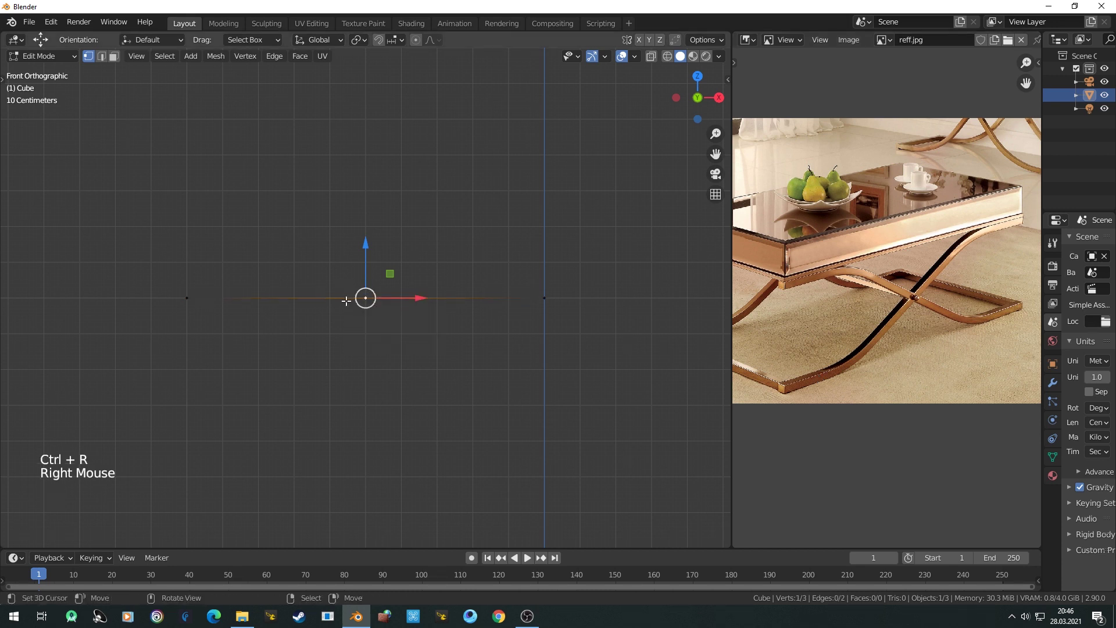
text(g)
text(25)
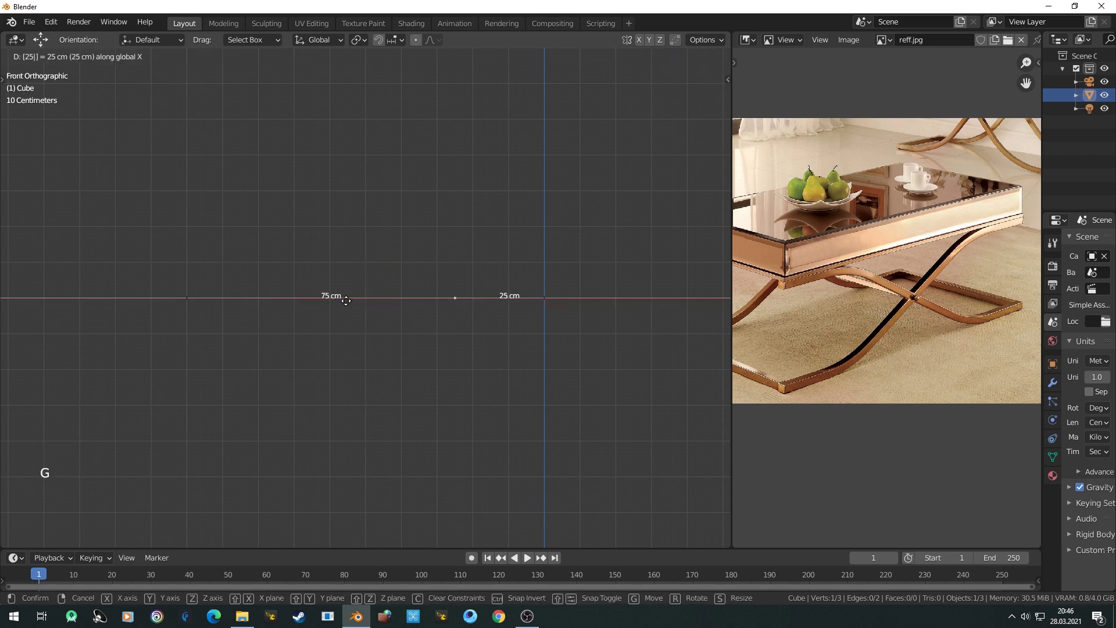
text(-)
key(Return)
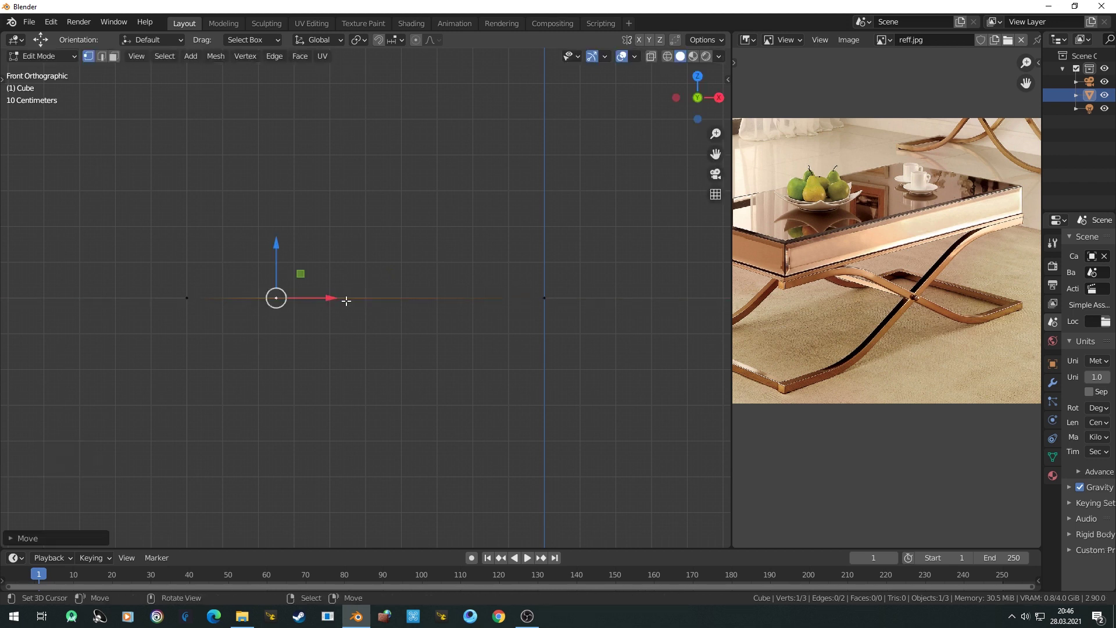
Step: Cut the longer segment with another vertex, place it 25 cm from the +X end, and select the whole edge chain
key(ctrl+r)
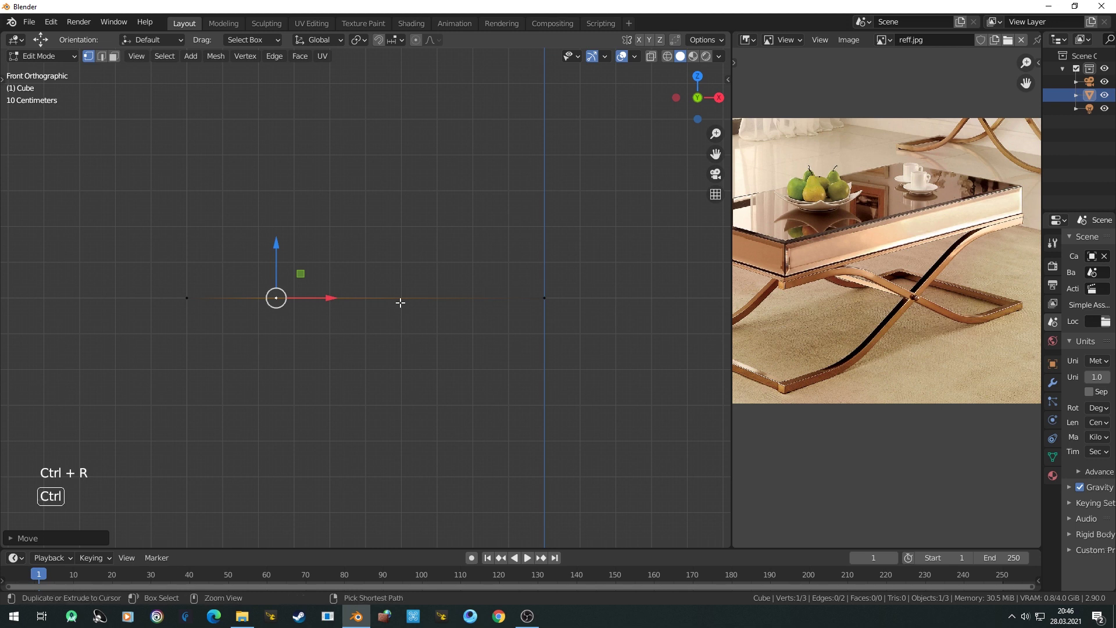
key(ctrl+r)
click(402, 302)
right_click(402, 302)
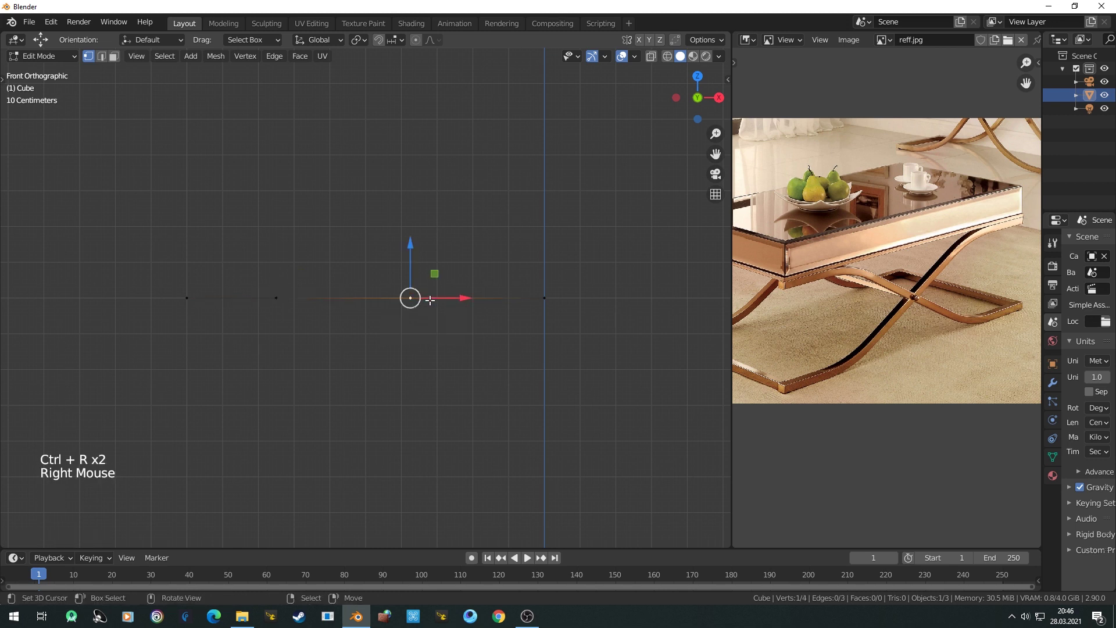
key(g)
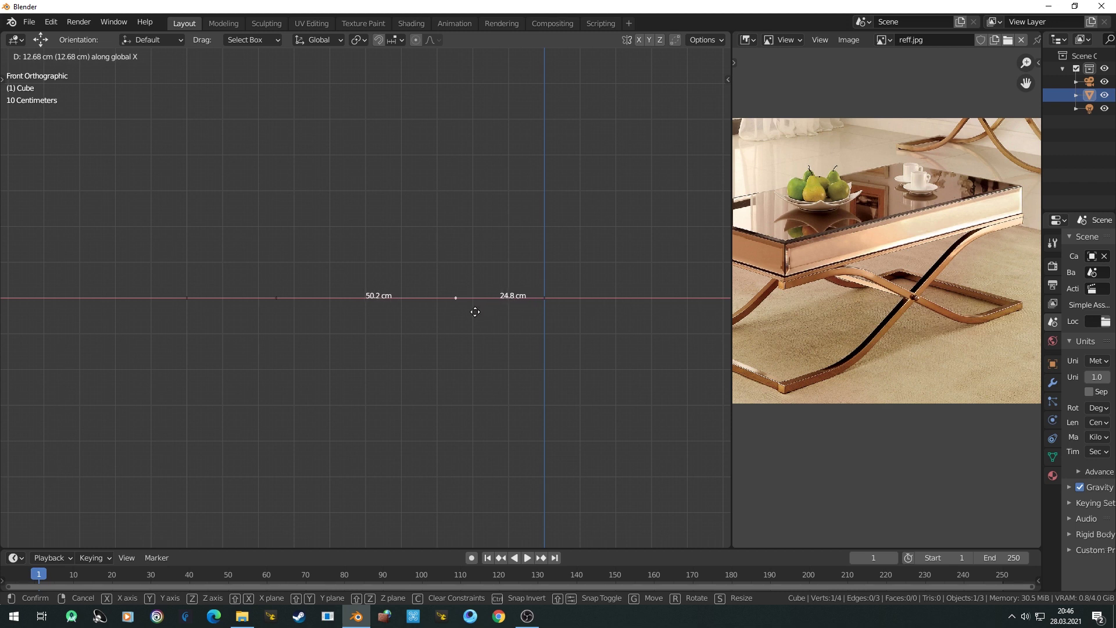
key(shift)
click(470, 312)
key(a)
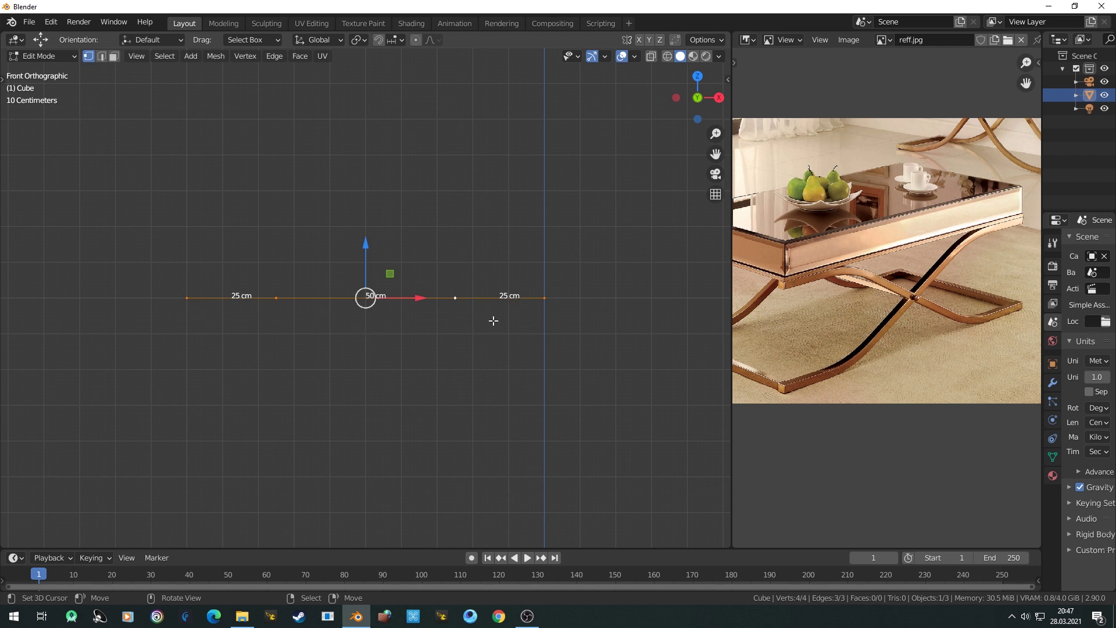
Step: Raise the end segment on the +X side by 30 cm along Z
key(2)
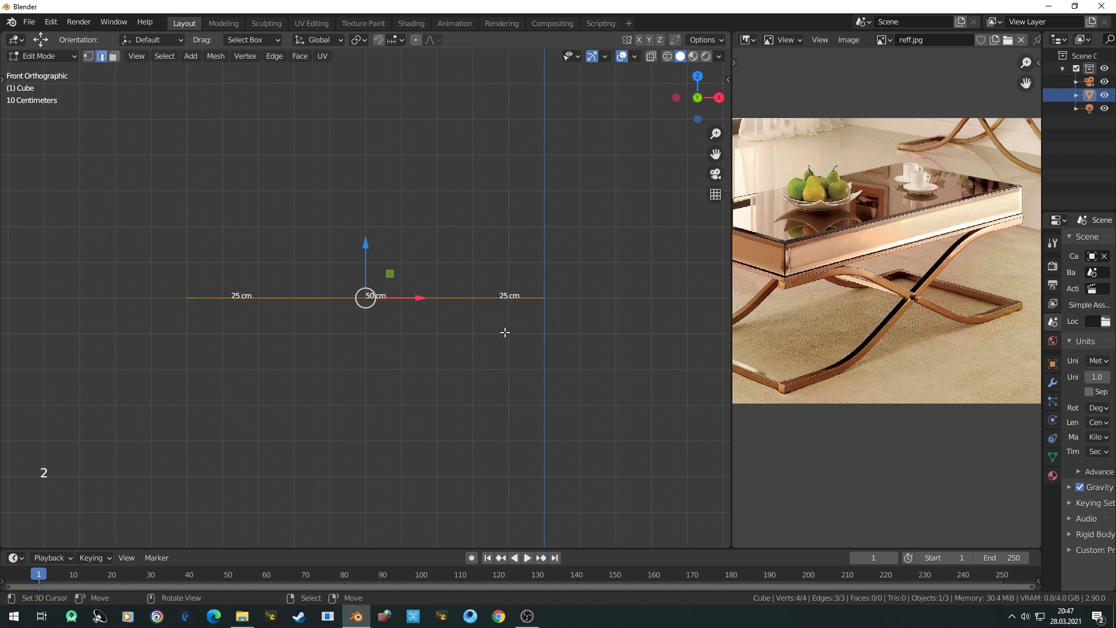
right_click(505, 330)
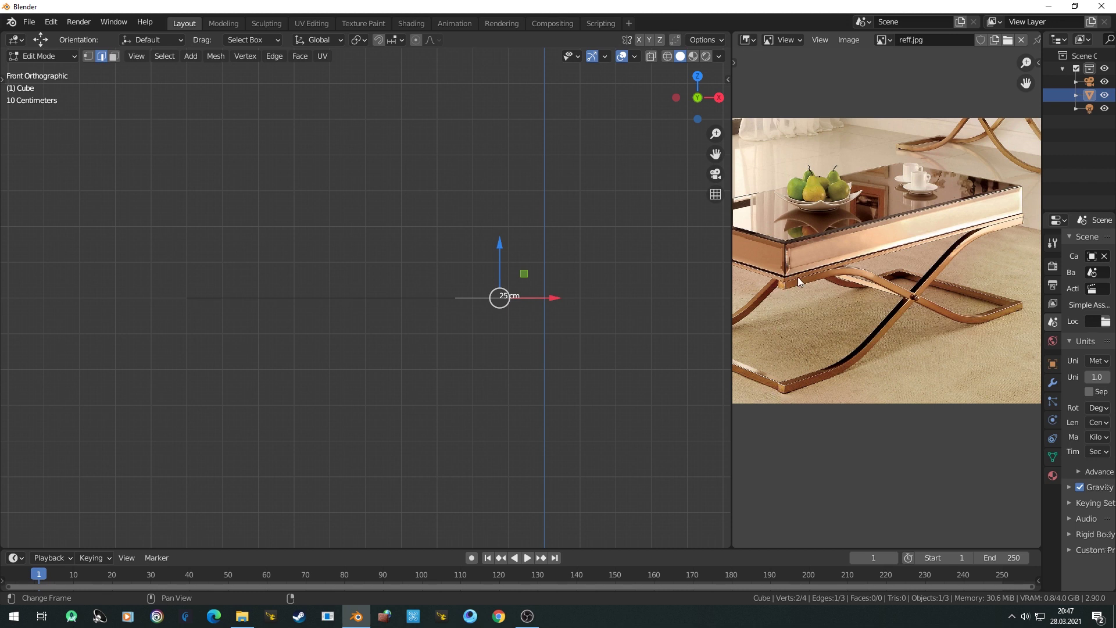
key(g)
key(z)
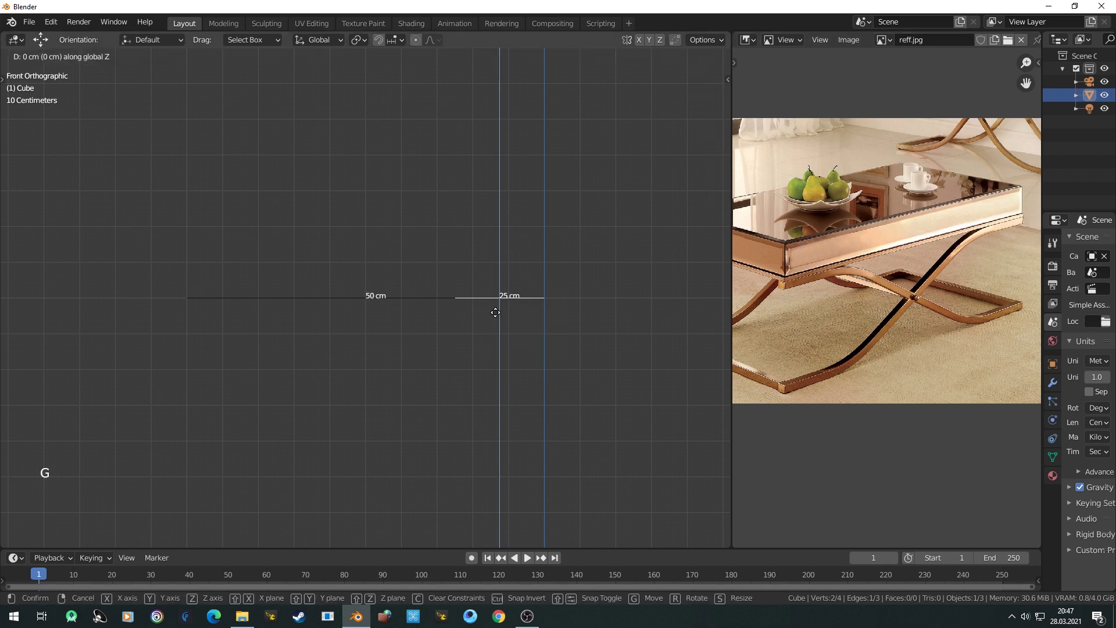
text(30)
key(Return)
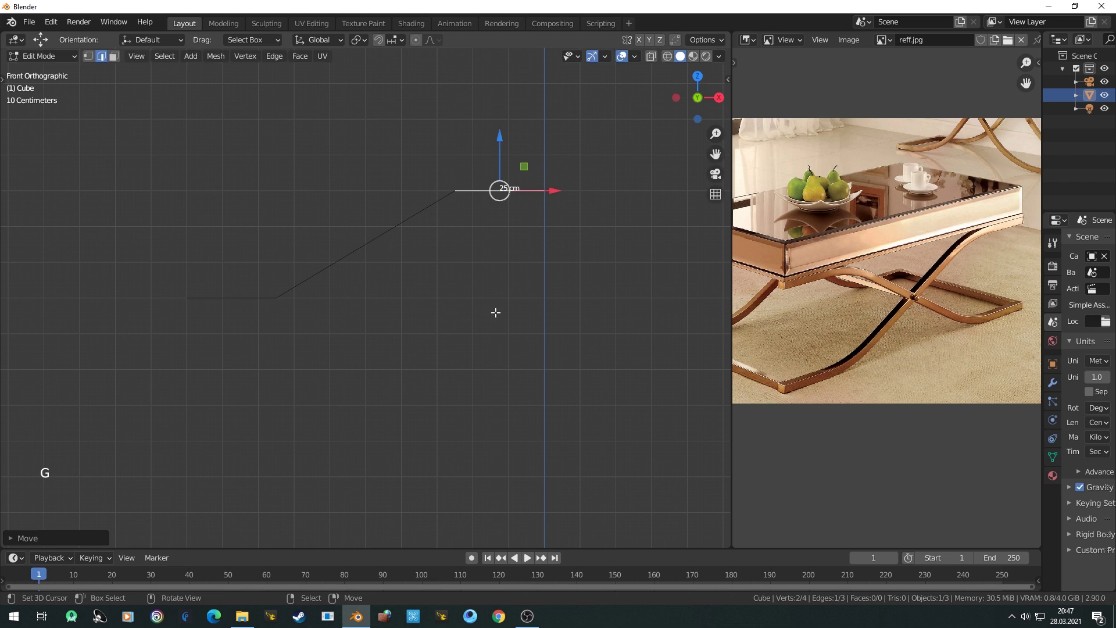
Step: In front view, select the two inner corner vertices and vertex-bevel them with 7 segments and a width of about 4.99 cm
middle_drag(318, 300, 330, 336)
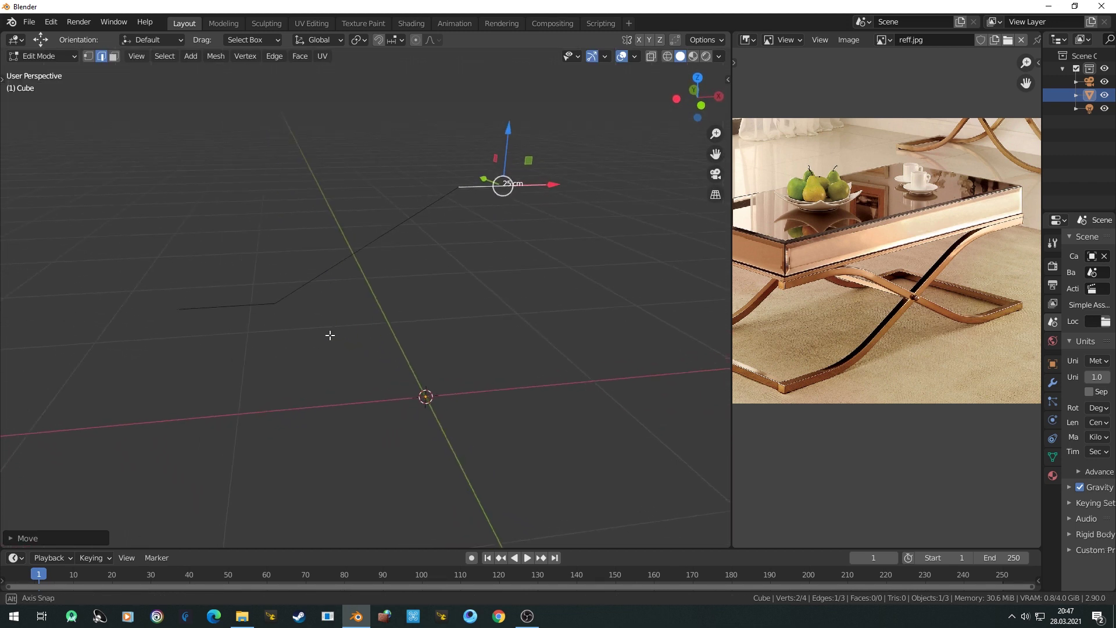
key(KP_1)
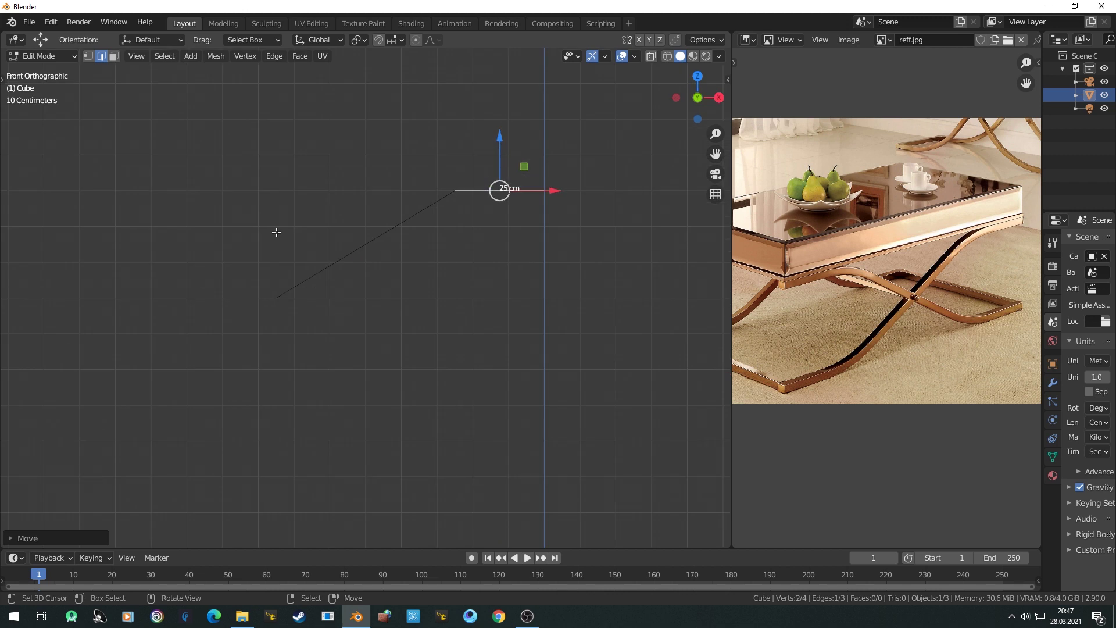
key(1)
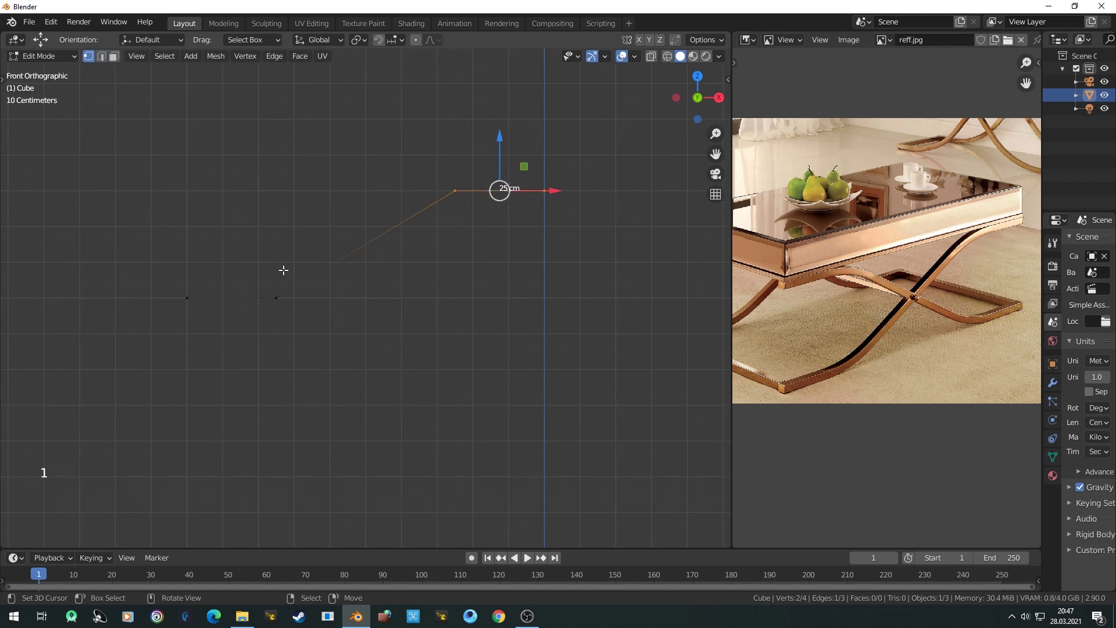
right_click(277, 295)
shift+right_click(457, 195)
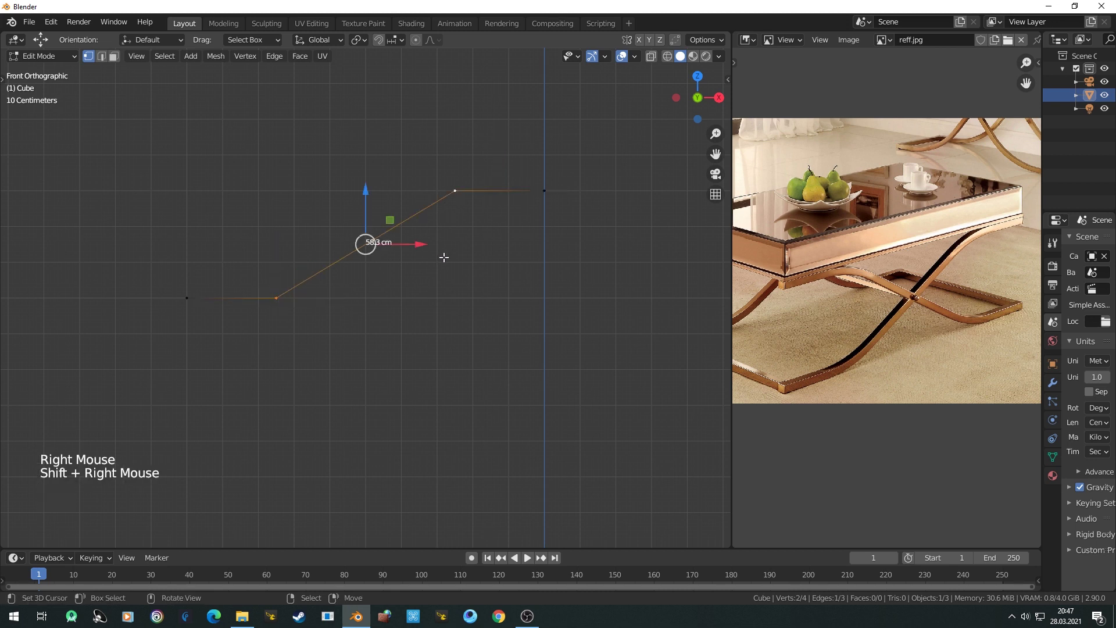
key(ctrl+shift+b)
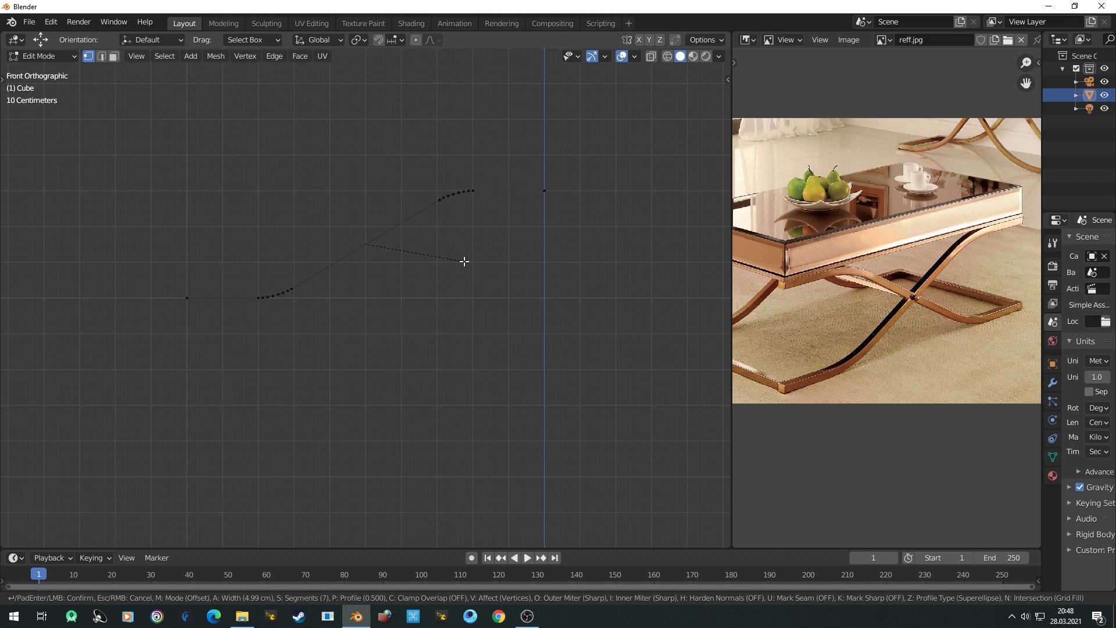
click(464, 262)
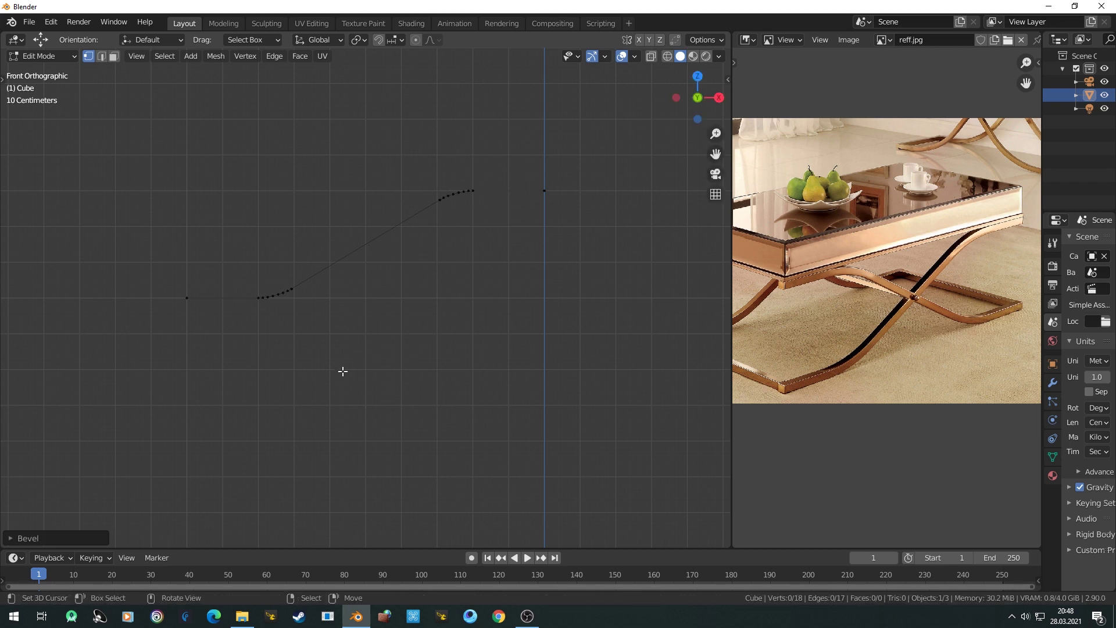
Step: Set the vertex bevel's width to 5 cm
click(47, 536)
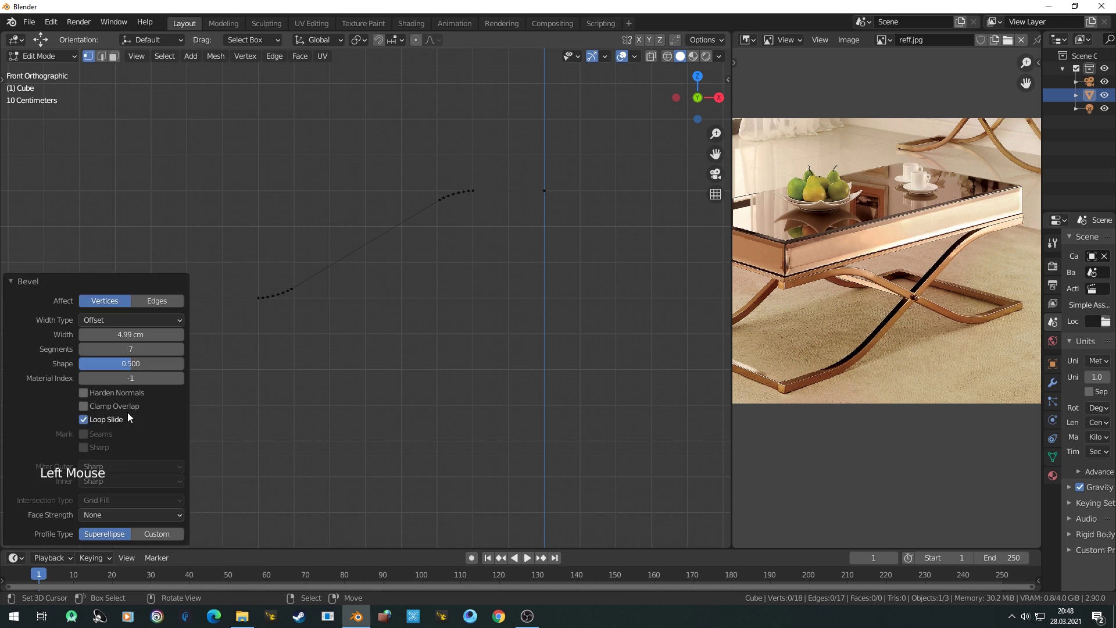
click(126, 335)
text(5)
key(Return)
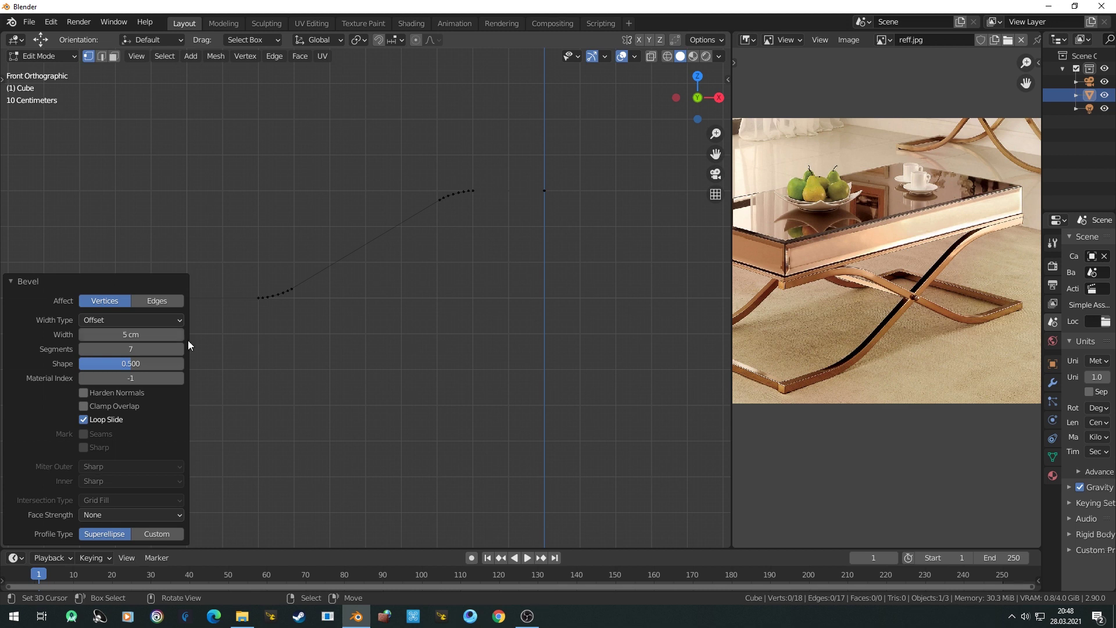
Step: Try 11 segments for the bevel, and set the segment count back to 7
click(134, 349)
text(11)
key(Return)
click(136, 350)
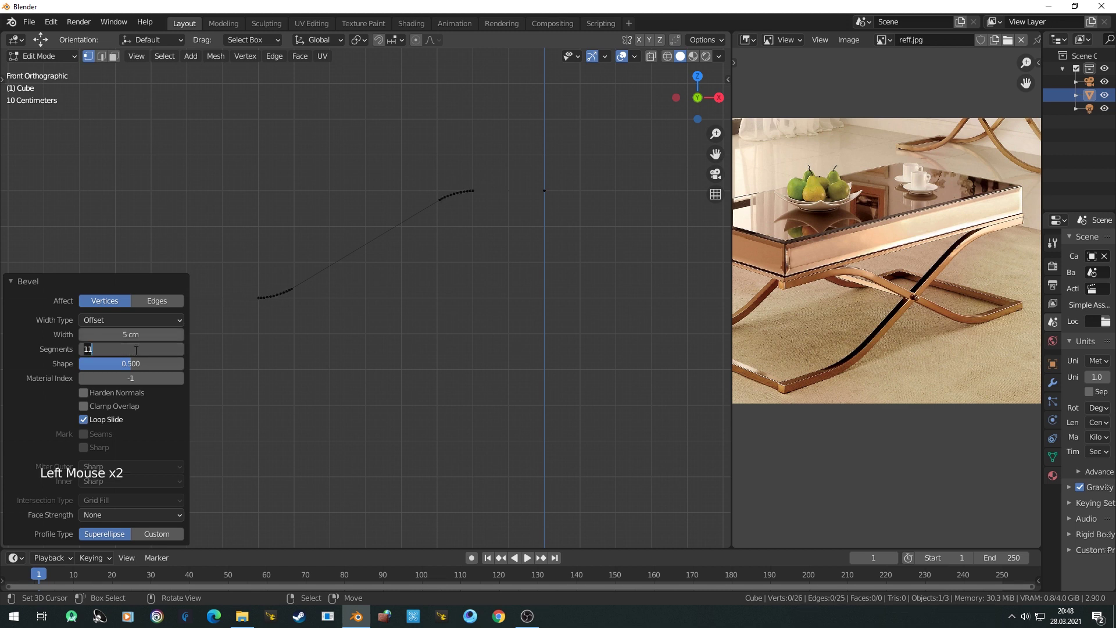
text(7)
key(Return)
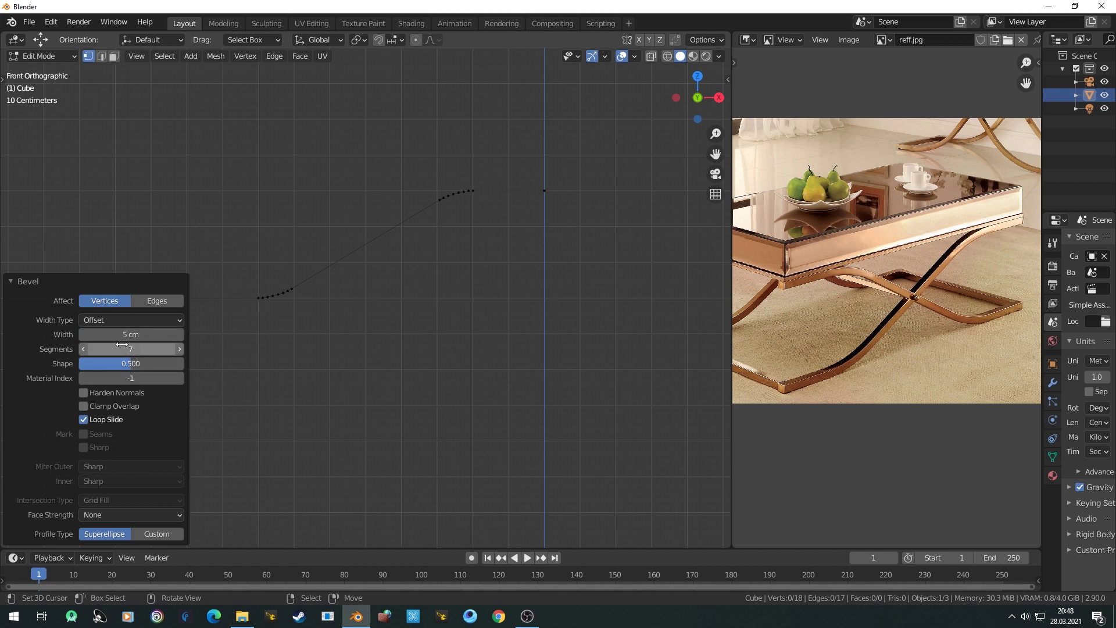
click(42, 281)
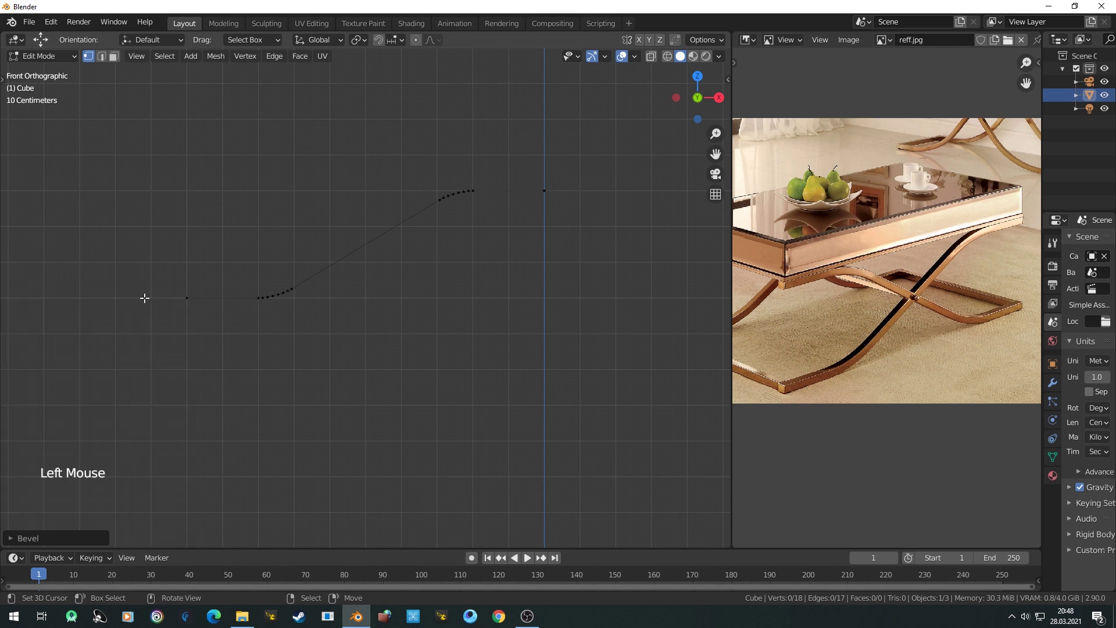
Step: Check the leg's corner in the reference image, and extrude the whole curved profile 2.5 cm along Y
middle_drag(145, 304, 75, 391)
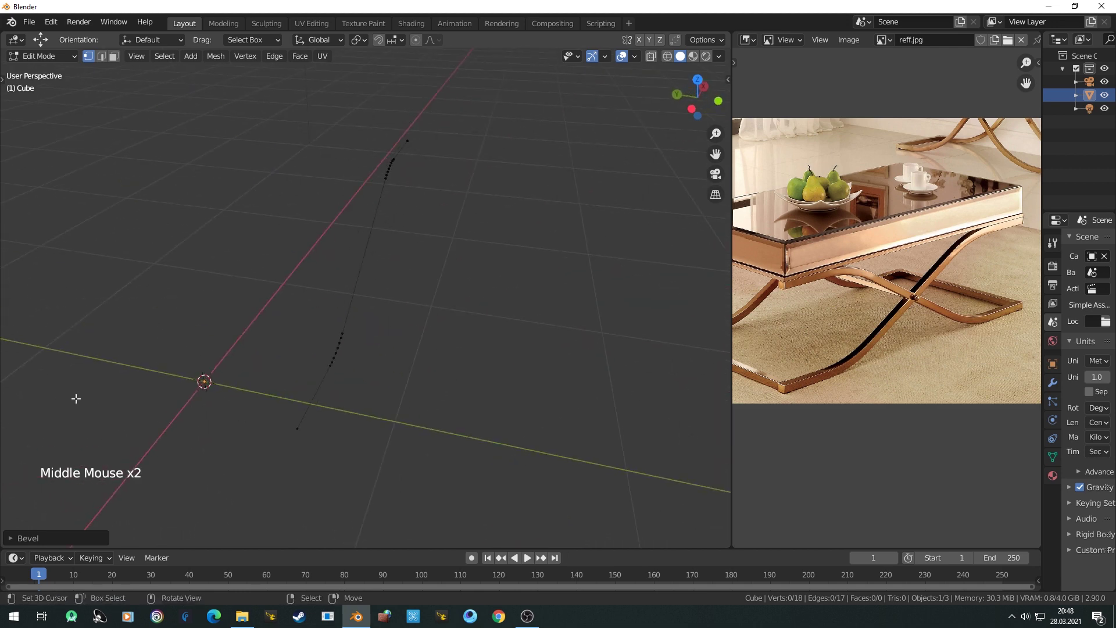
middle_drag(794, 389, 866, 380)
scroll(866, 379, up, 2)
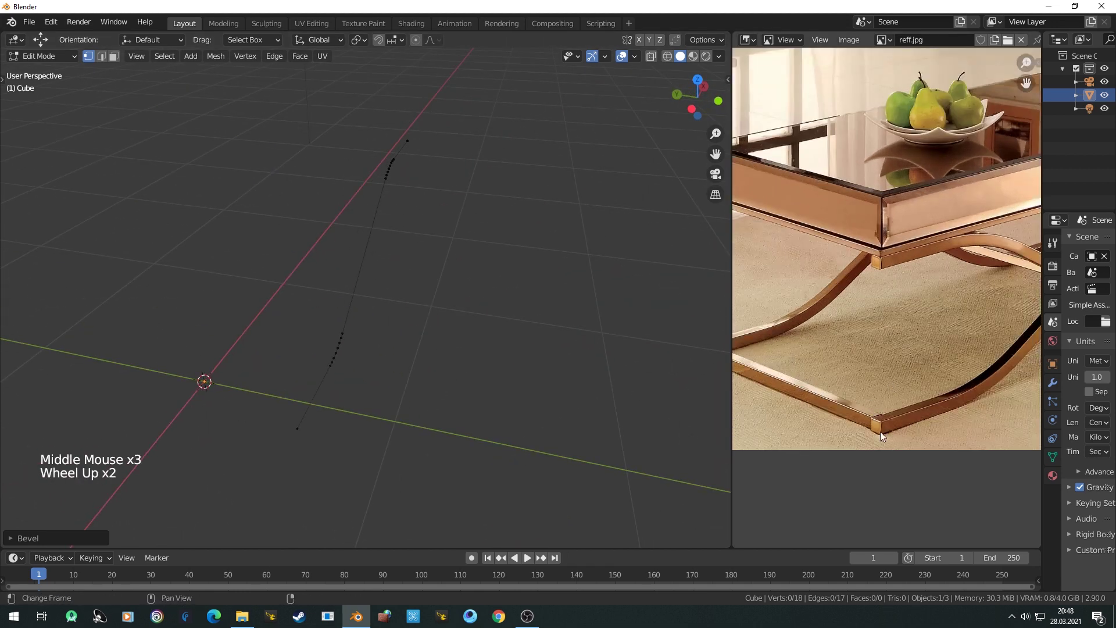
middle_drag(398, 414, 374, 403)
key(a)
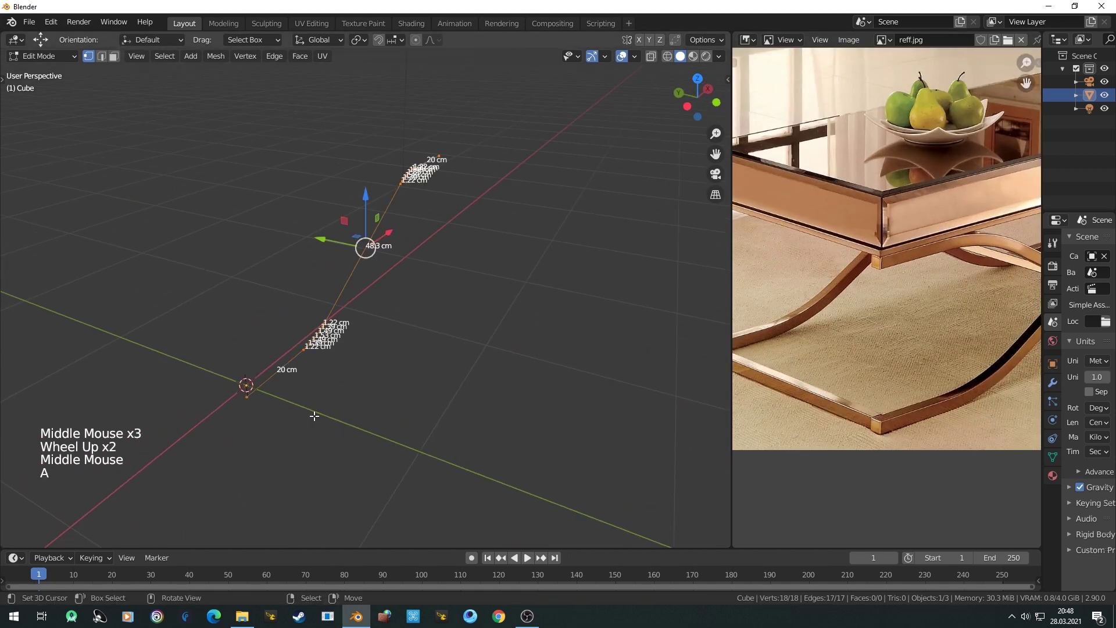
scroll(279, 440, up, 1)
shift+middle_drag(280, 441, 321, 420)
text(e)
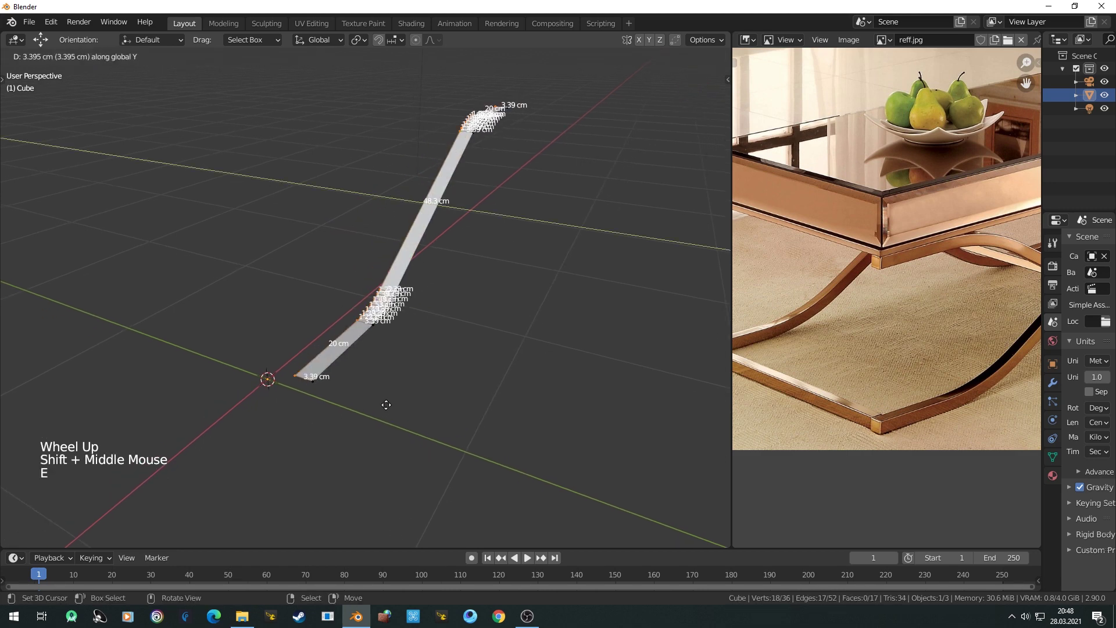
text(2.)
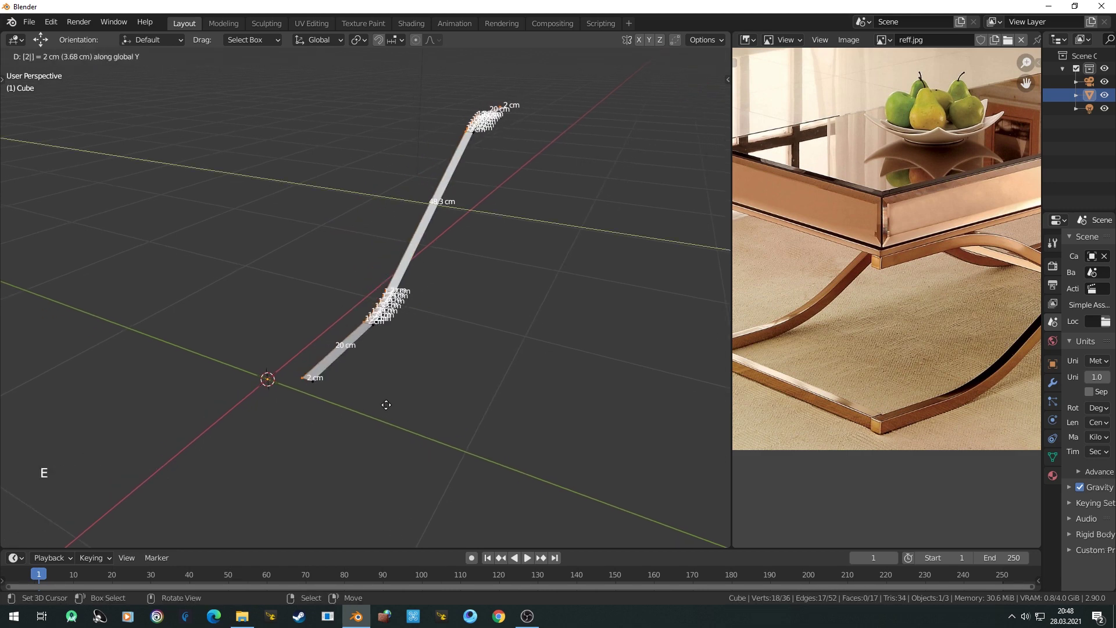
key(Return)
Step: Extrude the whole strip upward along Z to give the leg a roughly square cross-section
middle_drag(386, 404, 439, 394)
scroll(439, 394, up, 2)
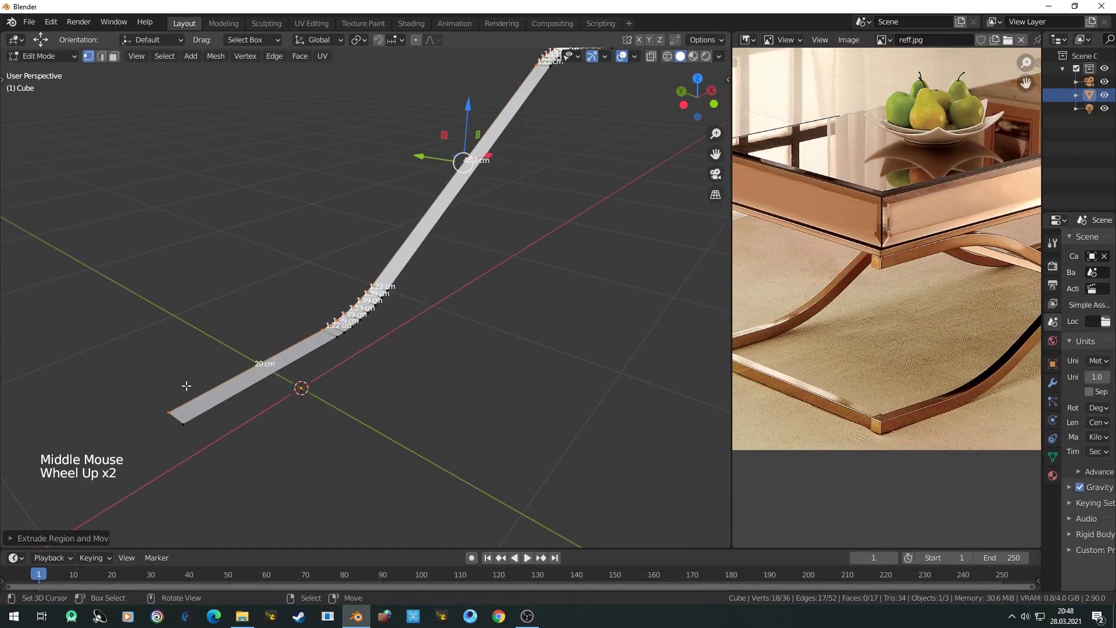
middle_drag(186, 386, 241, 379)
key(a)
key(e)
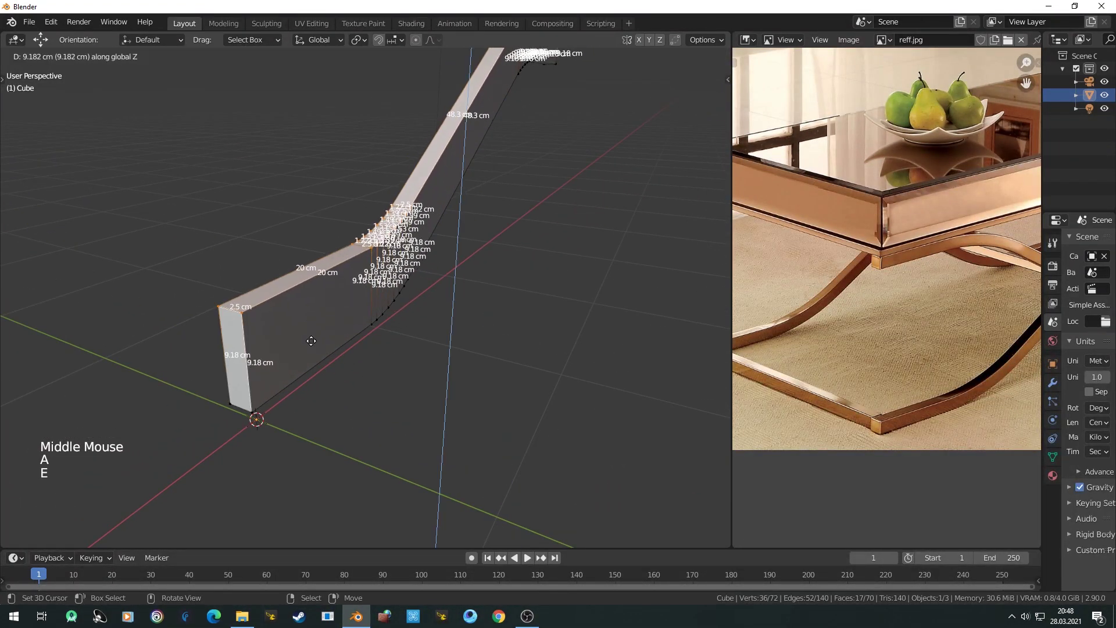
click(329, 380)
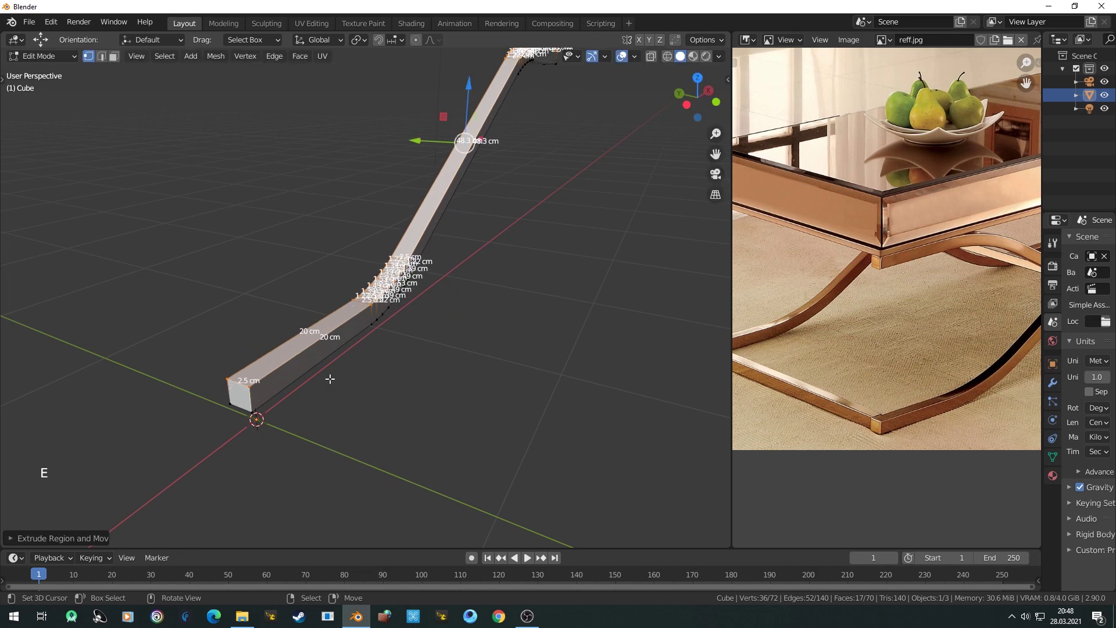
Step: Return to Object Mode and set the leg's origin to its geometry
key(Tab)
scroll(330, 384, down, 4)
scroll(330, 384, up, 1)
middle_drag(329, 384, 335, 324)
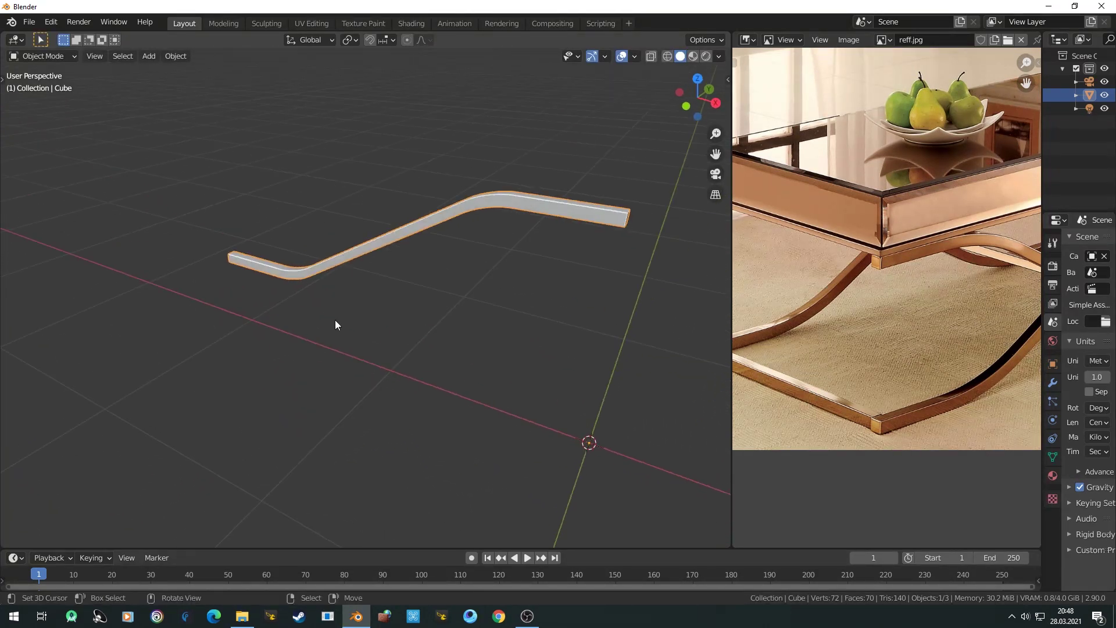
middle_drag(364, 257, 397, 267)
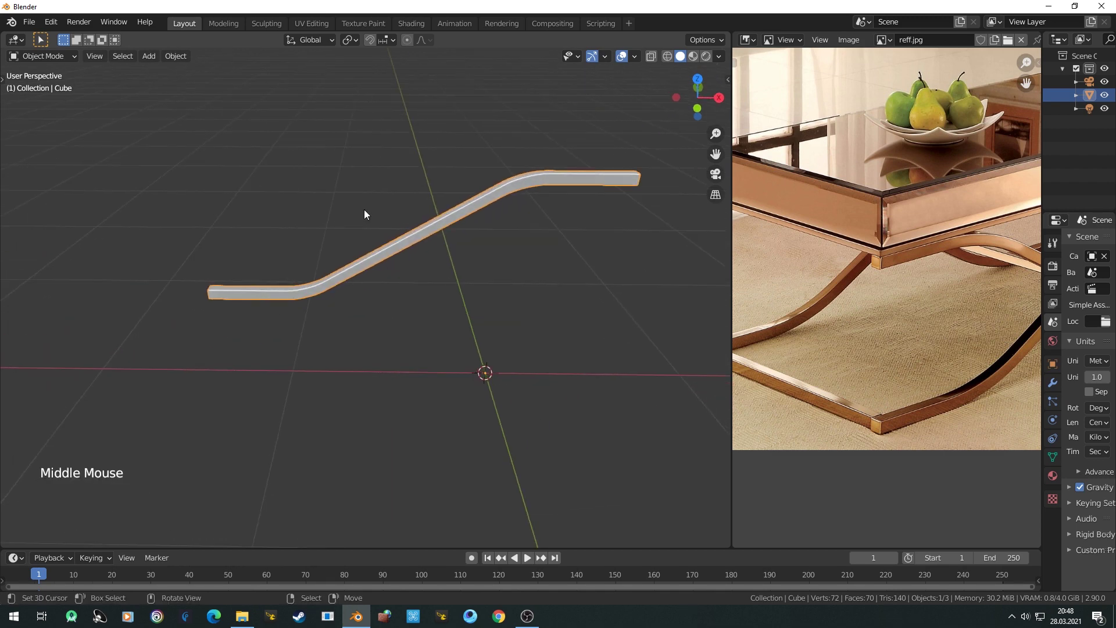
key(w)
mouse_move(364, 210)
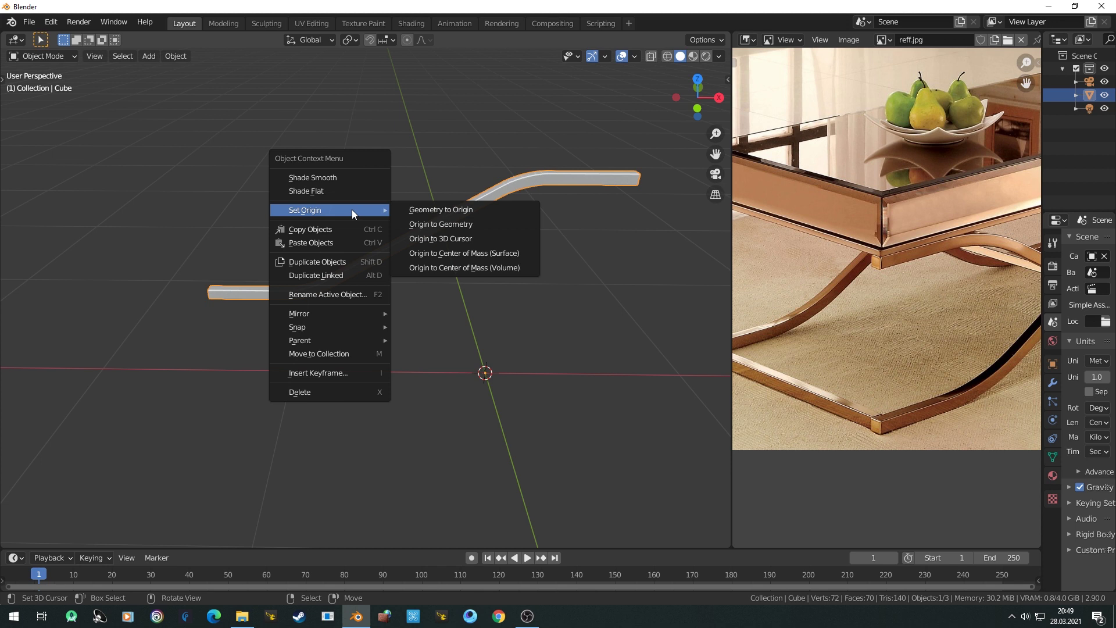
click(481, 224)
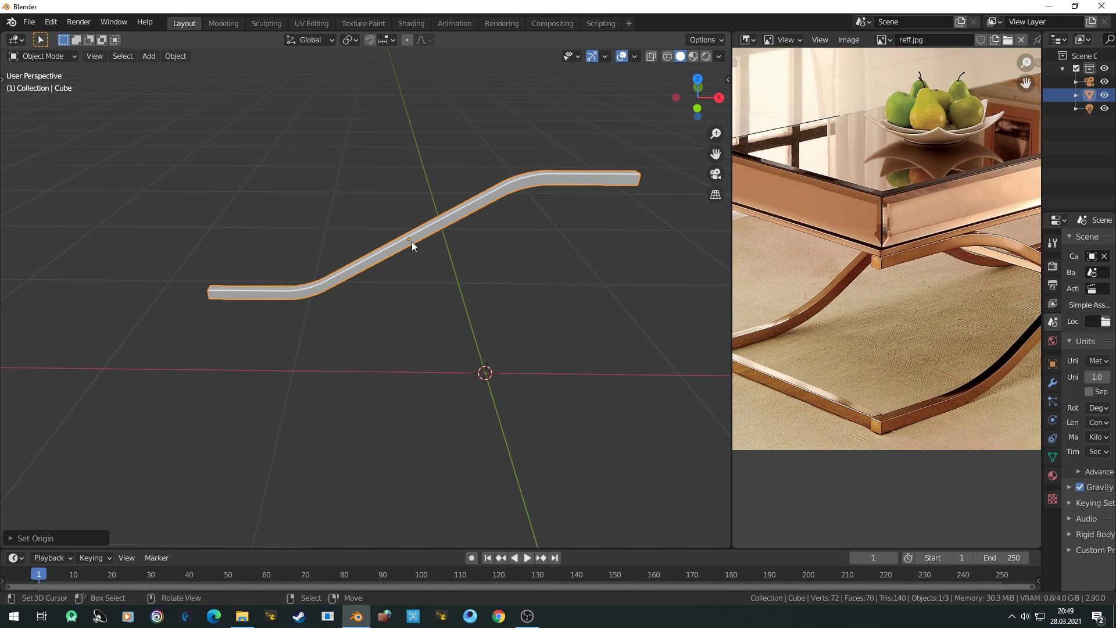
Step: Duplicate the curved leg in place and rotate the copy 180 degrees around the Z axis to form a cross
key(shift+d)
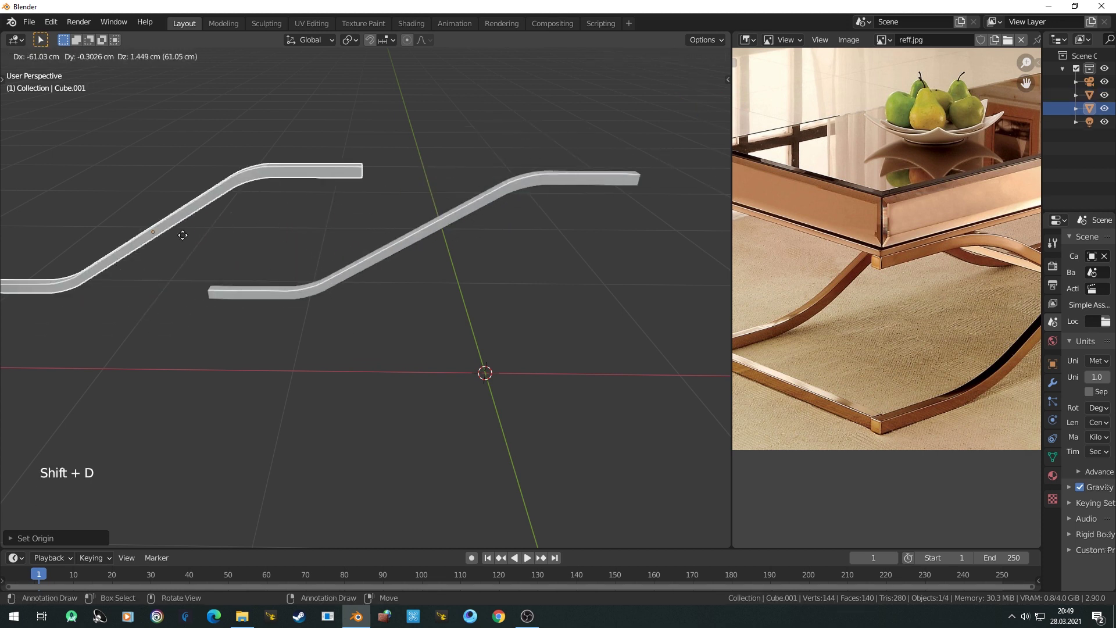
right_click(350, 239)
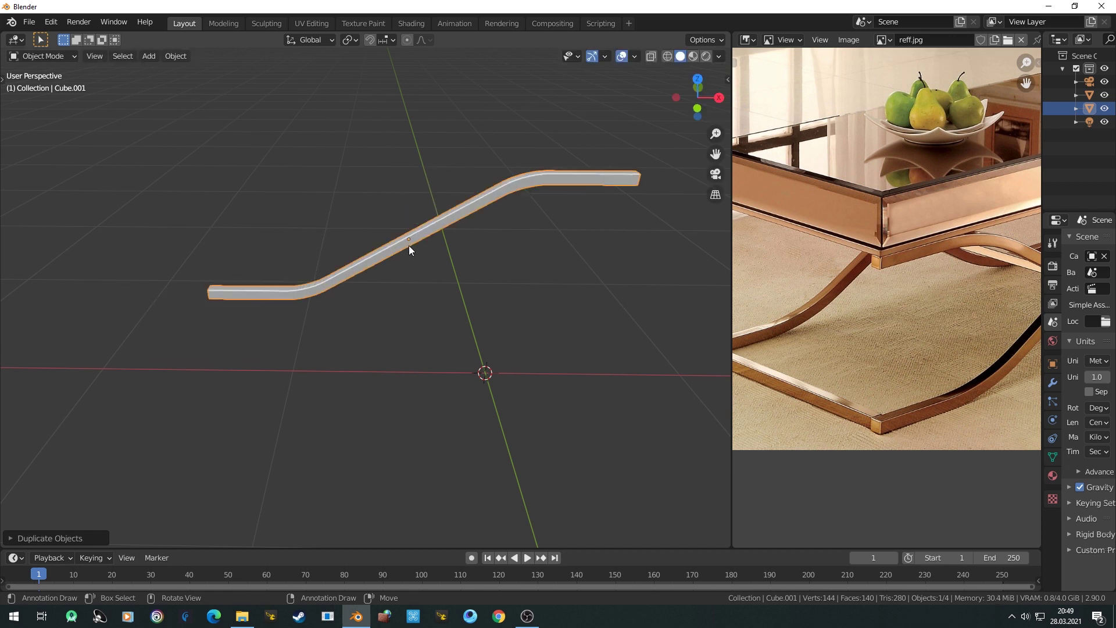
text(rz)
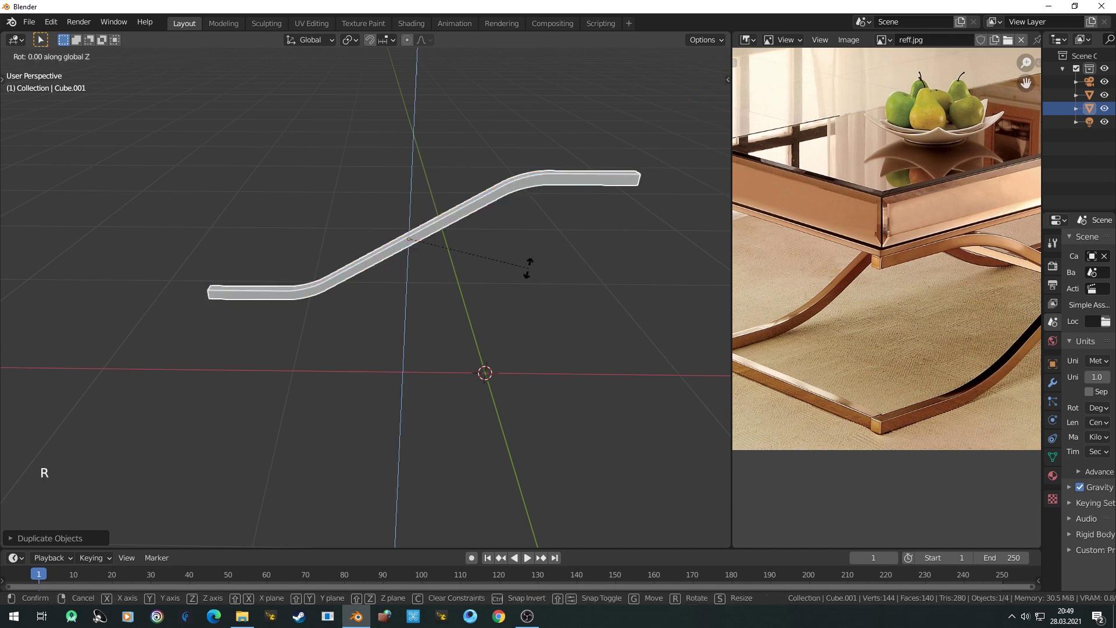
text(180)
click(528, 267)
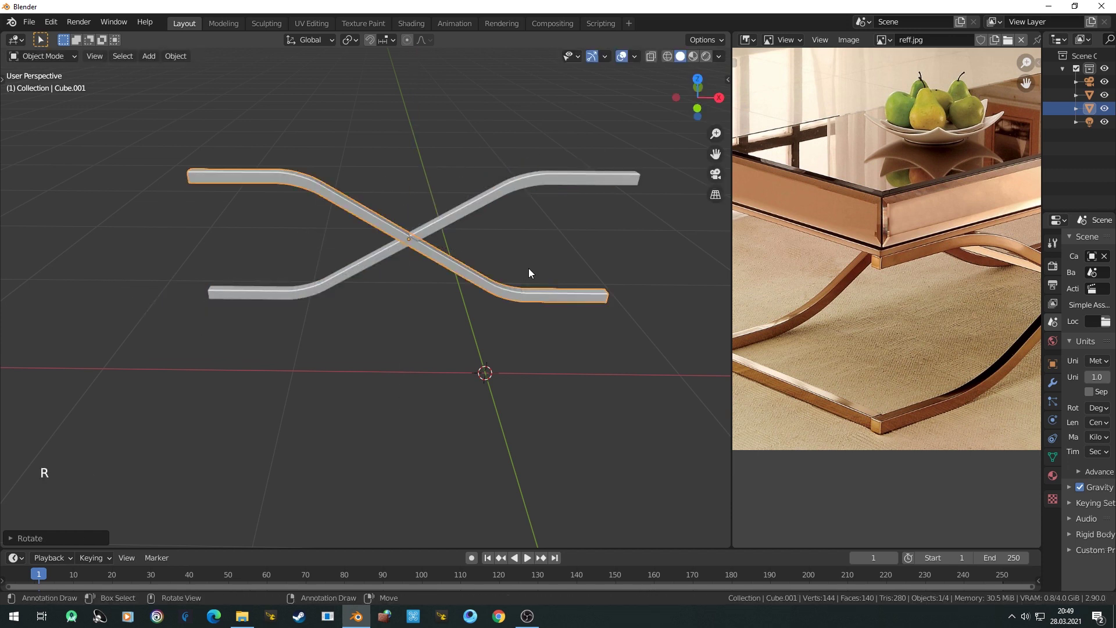
Step: Join the original leg and its rotated copy into a single object
shift+right_click(455, 224)
key(ctrl)
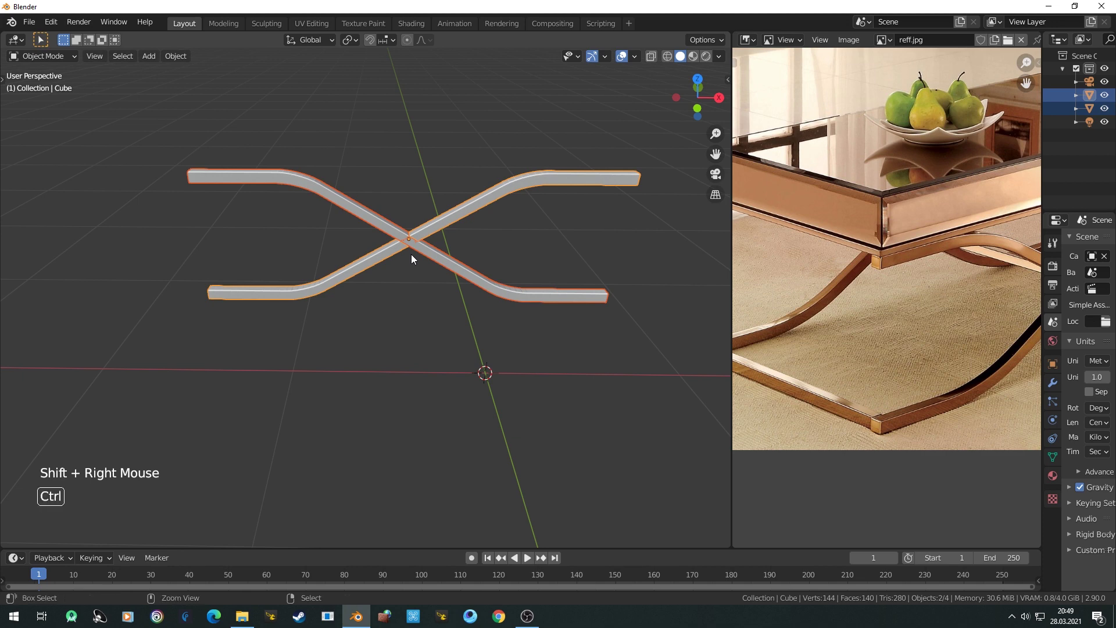
key(ctrl+j)
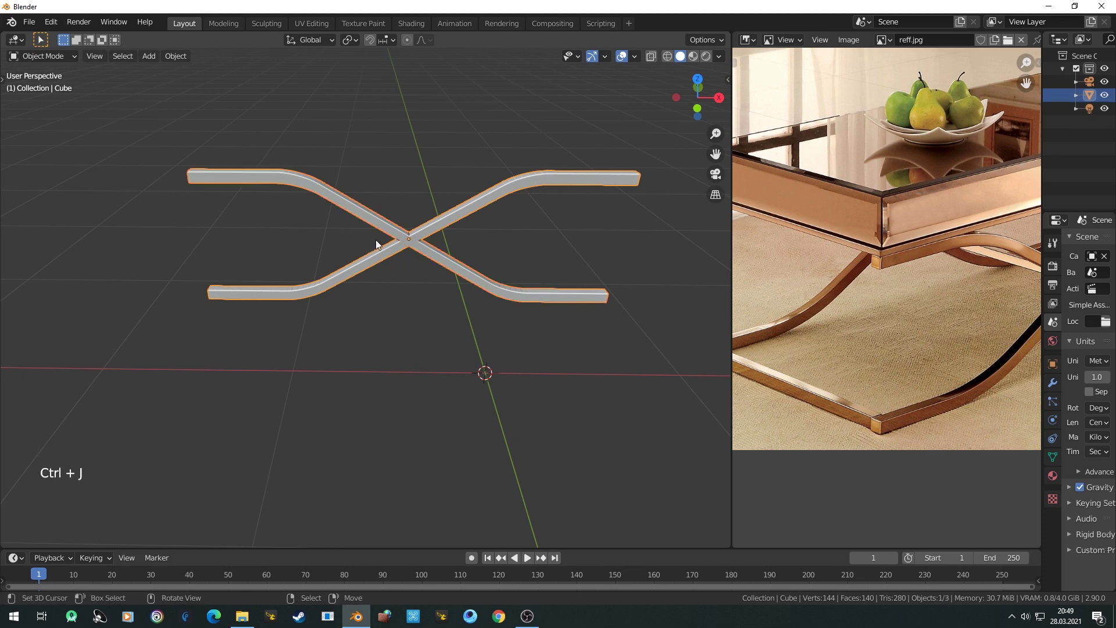
right_click(385, 244)
Step: In Edit Mode, duplicate the whole crossed pair of legs and move the copy 40 cm along Y
middle_drag(385, 244, 480, 264)
key(Tab)
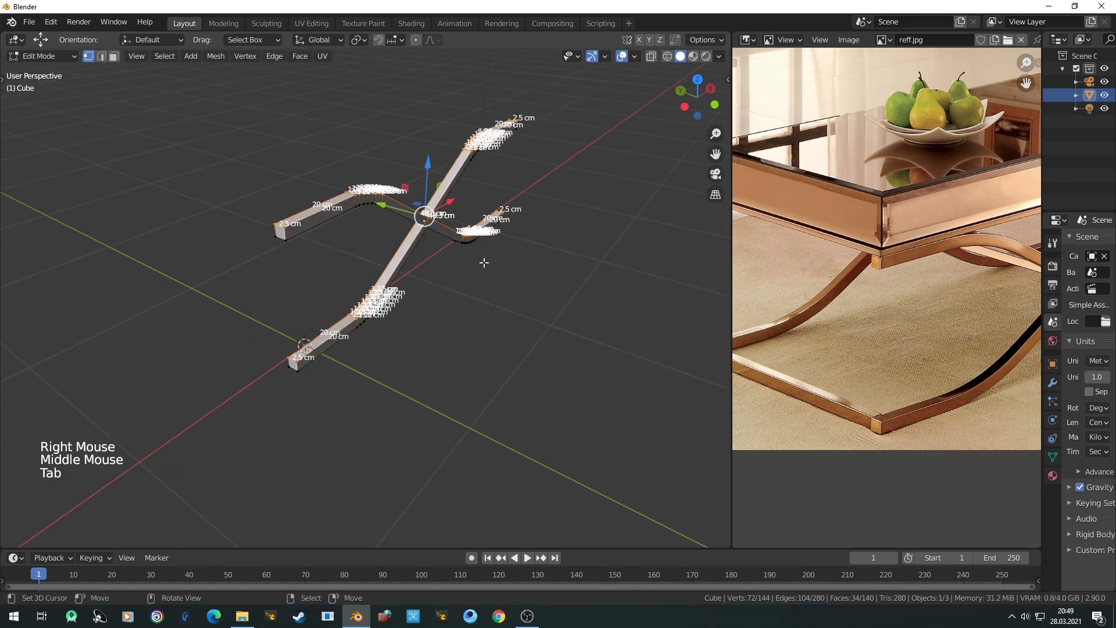
key(a)
middle_drag(455, 260, 490, 271)
key(shift+d)
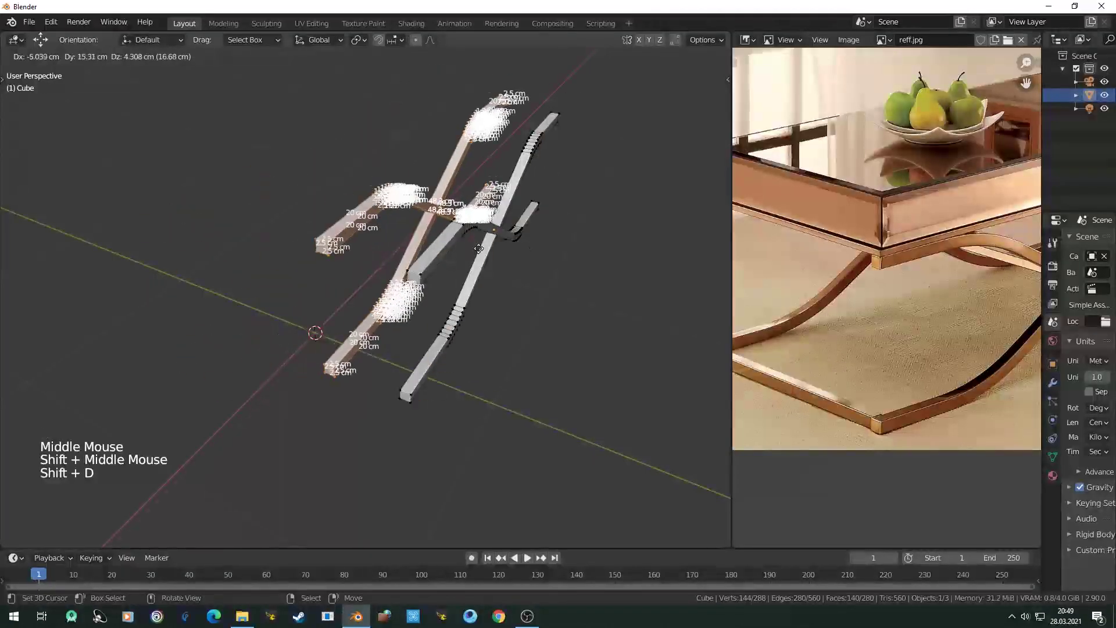
right_click(331, 202)
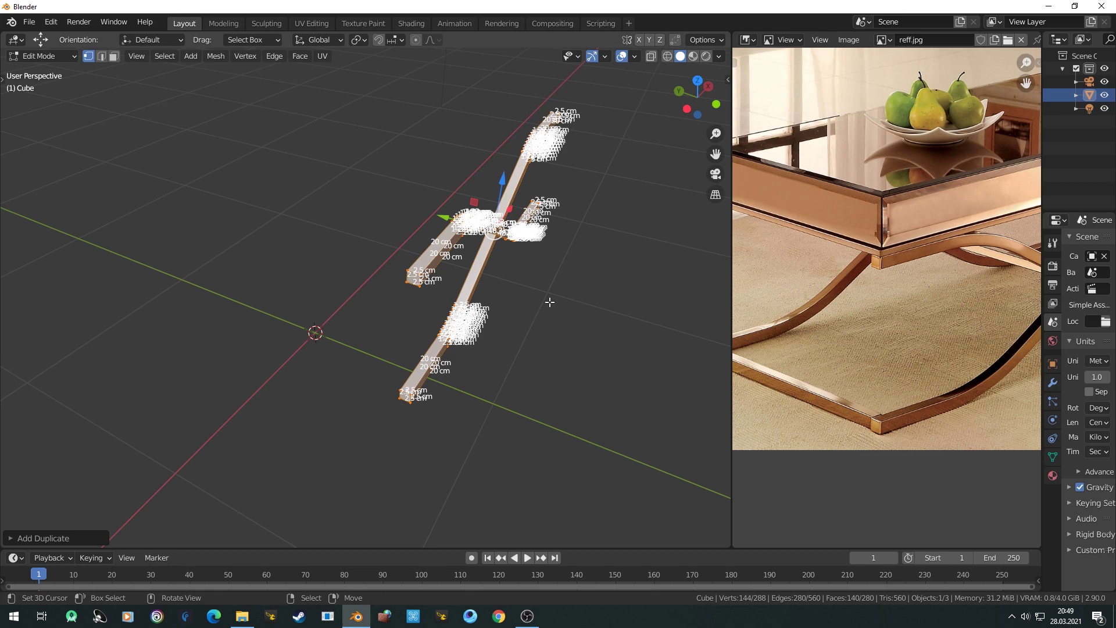
text(gy)
text(40)
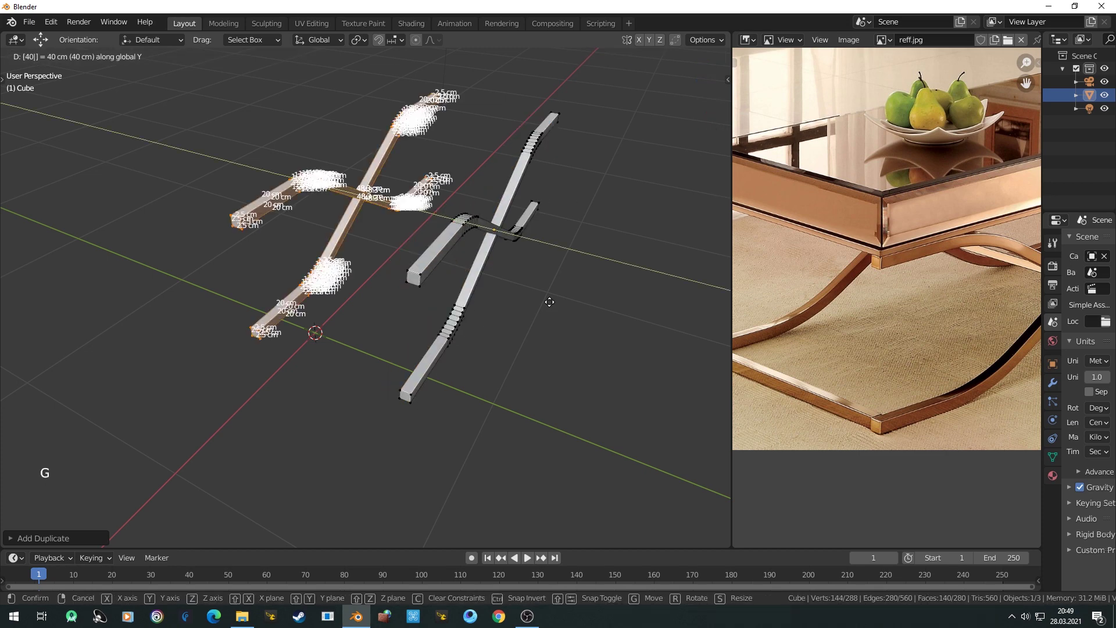
key(Return)
Step: Examine the corner under the tabletop in the reference image, and set the snapping target to Vertex
scroll(933, 305, up, 5)
middle_drag(751, 289, 947, 289)
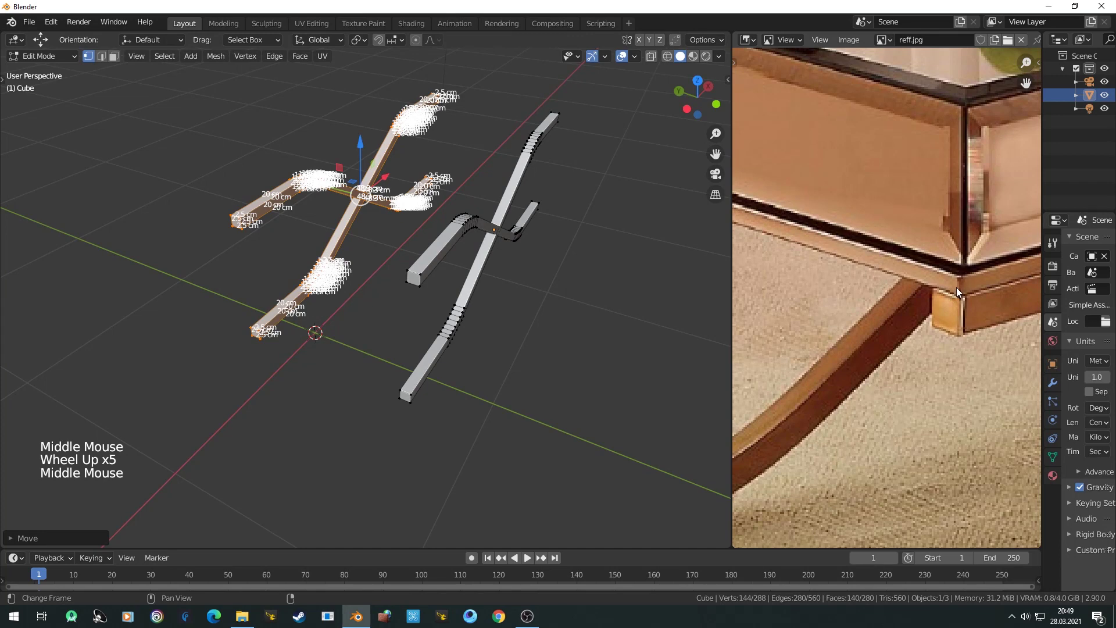
middle_drag(530, 319, 511, 337)
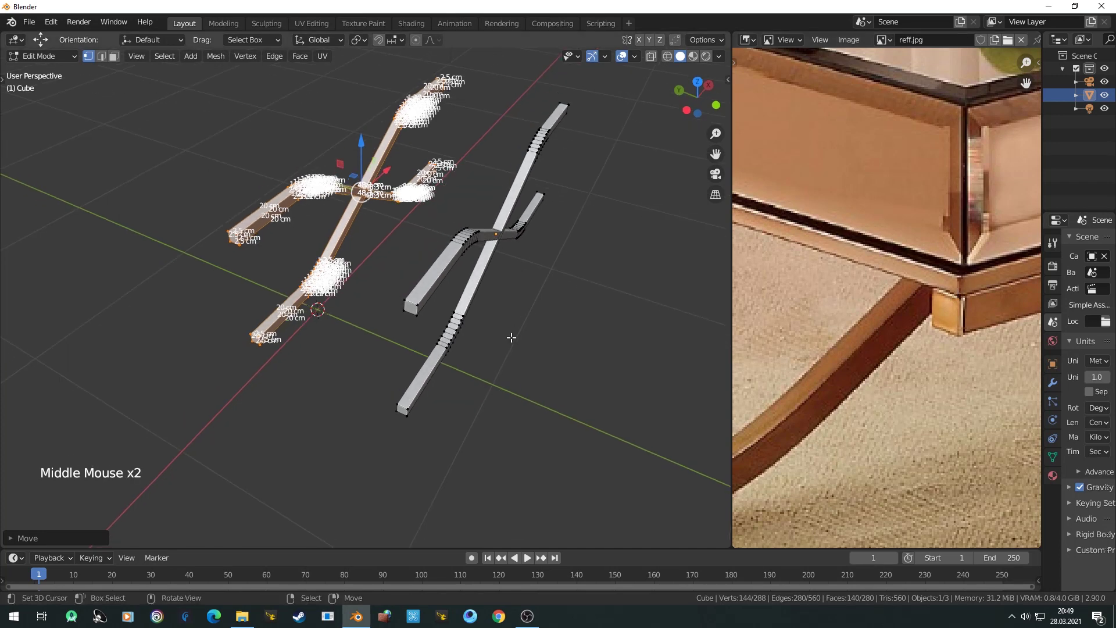
click(396, 42)
click(372, 92)
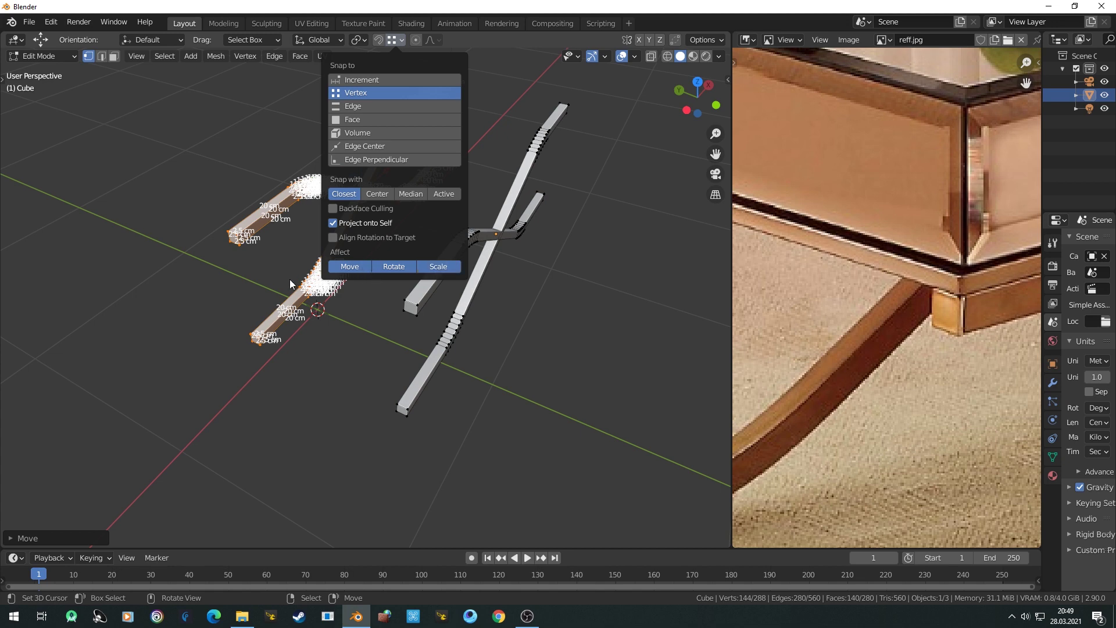
Step: Switch to edge selection and duplicate the 20 cm outer upper edge of the first leg pair in place
scroll(430, 289, up, 2)
middle_drag(430, 289, 459, 293)
click(101, 56)
right_click(420, 256)
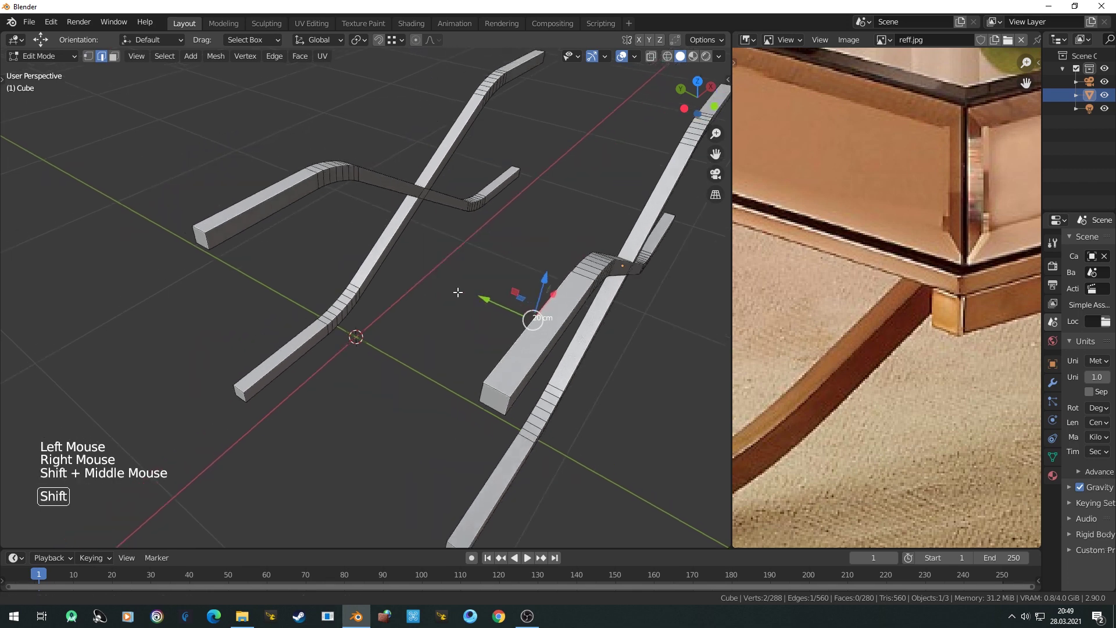
scroll(459, 293, up, 1)
middle_drag(522, 339, 516, 313)
right_click(516, 313)
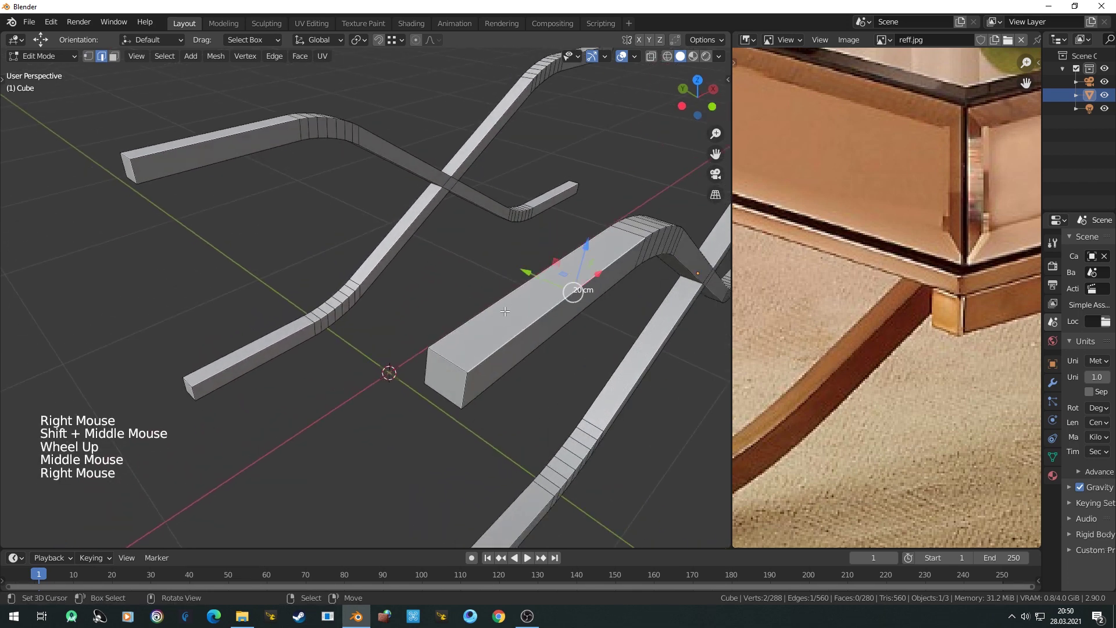
key(shift+d)
click(488, 232)
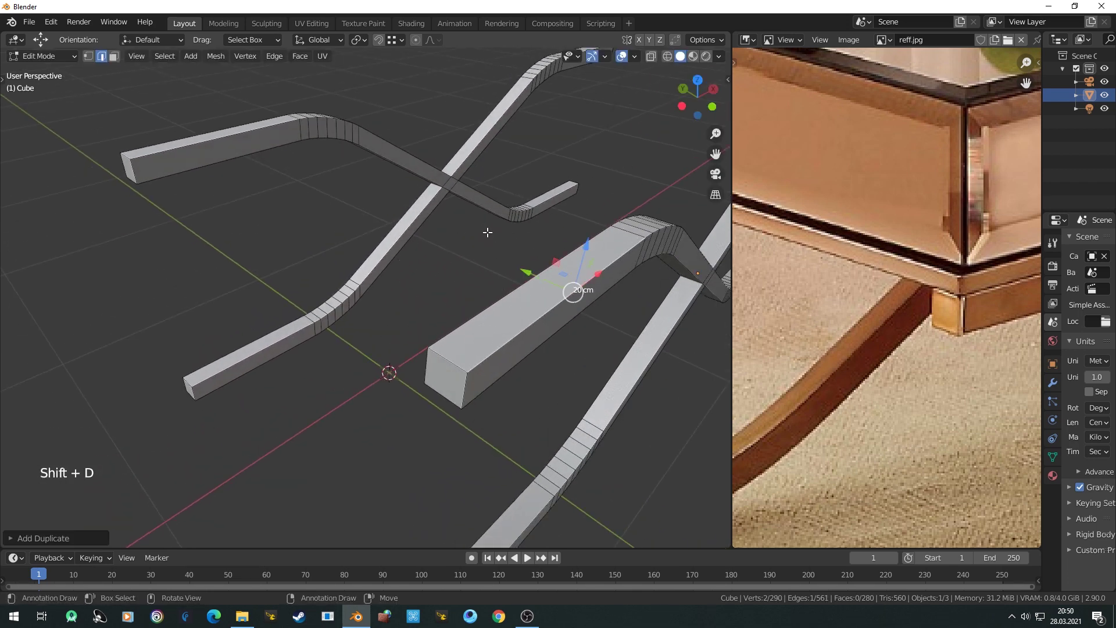
Step: Extrude the duplicated edge 42.5 cm along Y, snapping it to the outer corner of the opposite leg pair
middle_drag(355, 262, 339, 294)
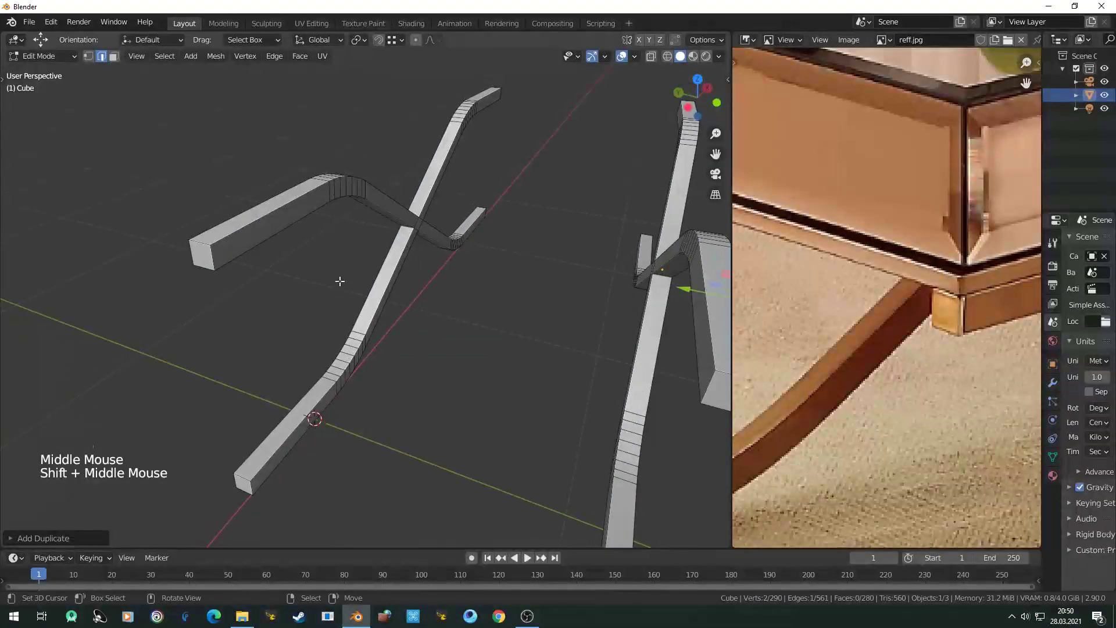
key(e)
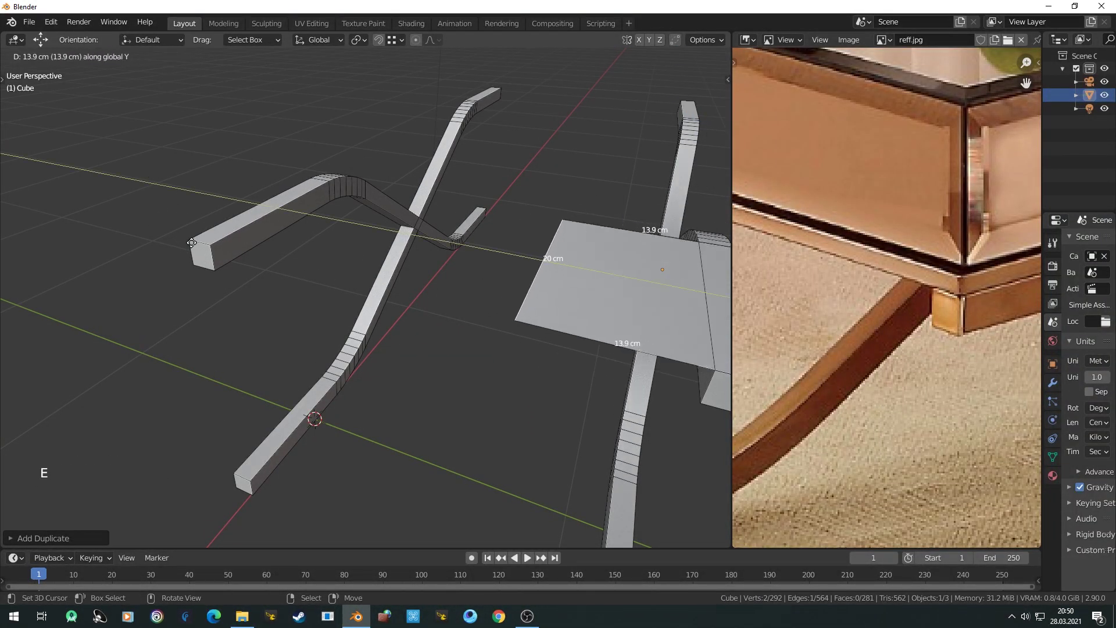
ctrl+click(368, 247)
Step: Move the new plane's inner edge to the far upper leg ends with vertex snapping, making the plane 100 cm long
right_click(443, 215)
scroll(447, 221, down, 2)
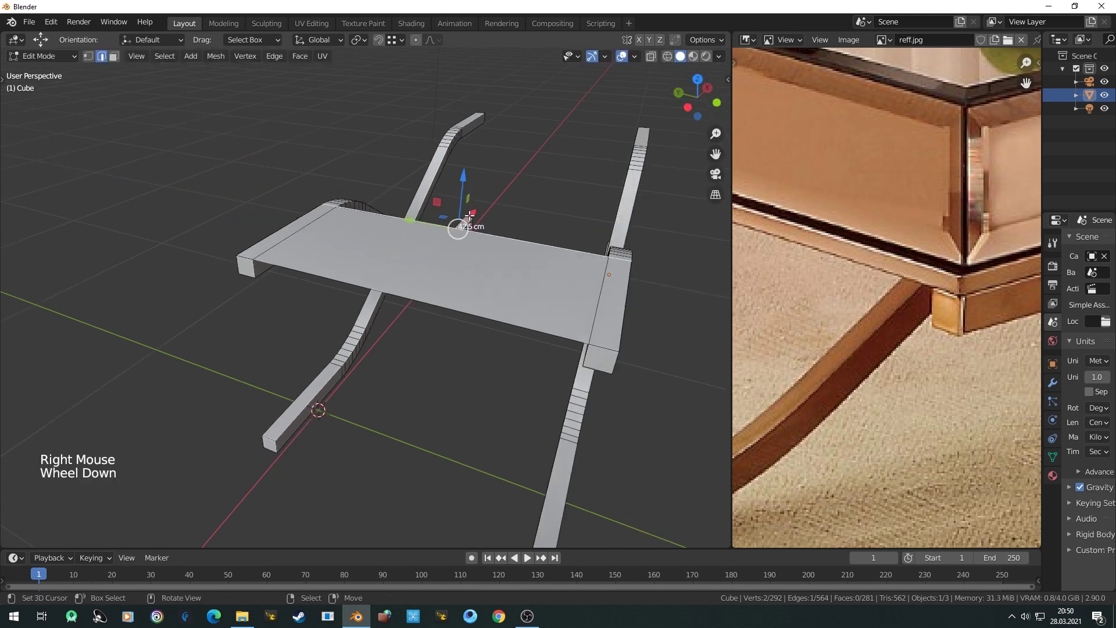
middle_drag(535, 250, 396, 259)
shift+middle_drag(476, 343, 423, 305)
key(g)
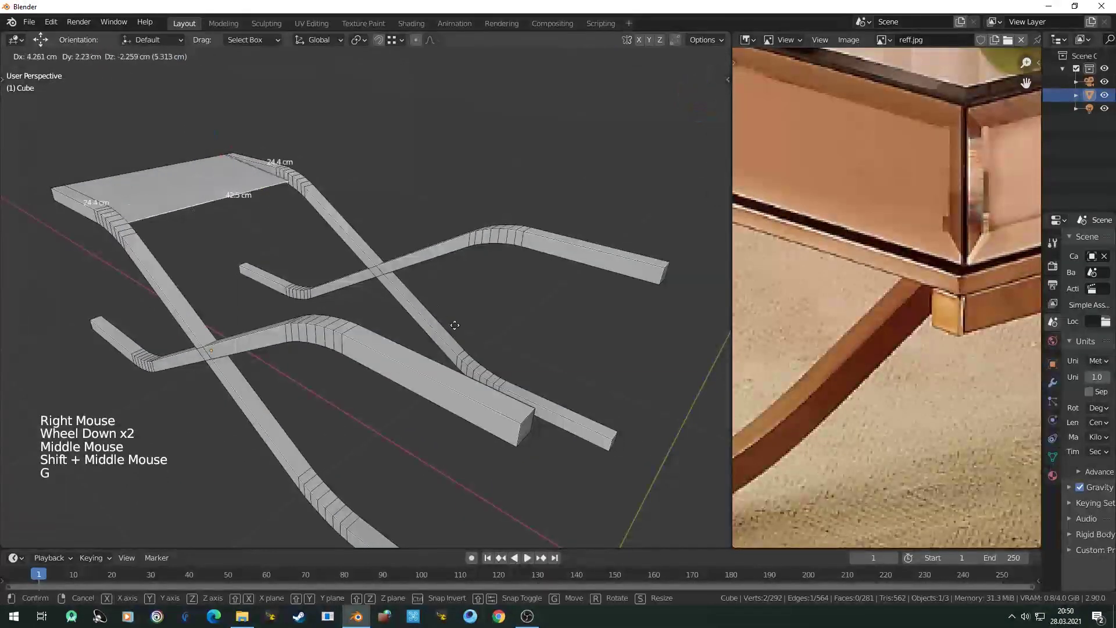
ctrl+click(223, 353)
middle_drag(222, 353, 360, 349)
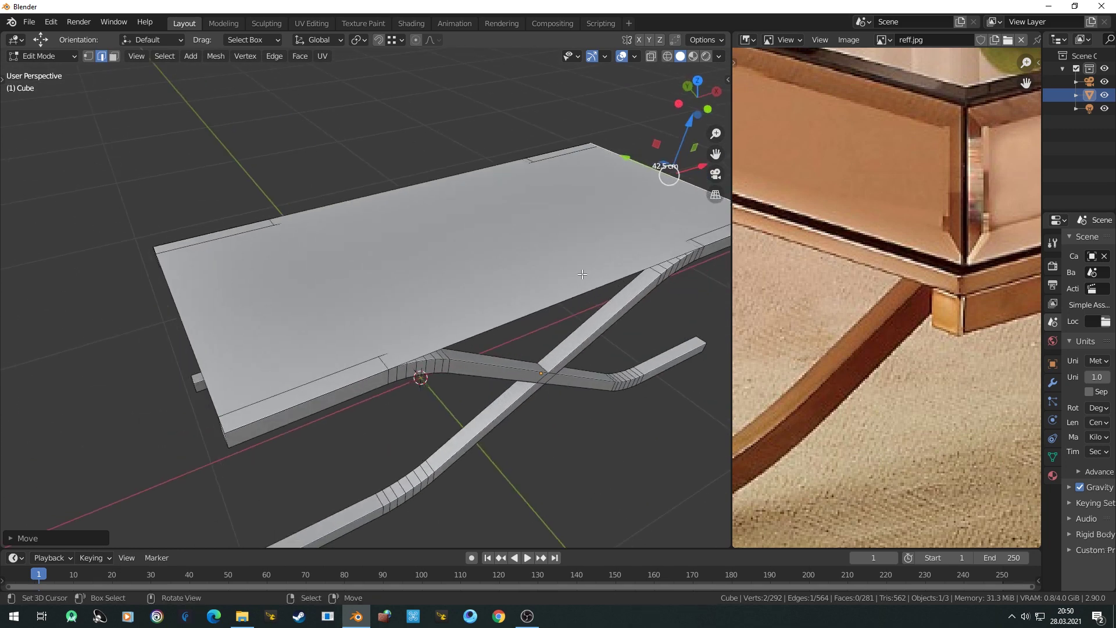
Step: Check the frame's thickness in the reference image, and extrude the tabletop face upward 1 cm
middle_drag(895, 257, 948, 285)
scroll(957, 285, up, 1)
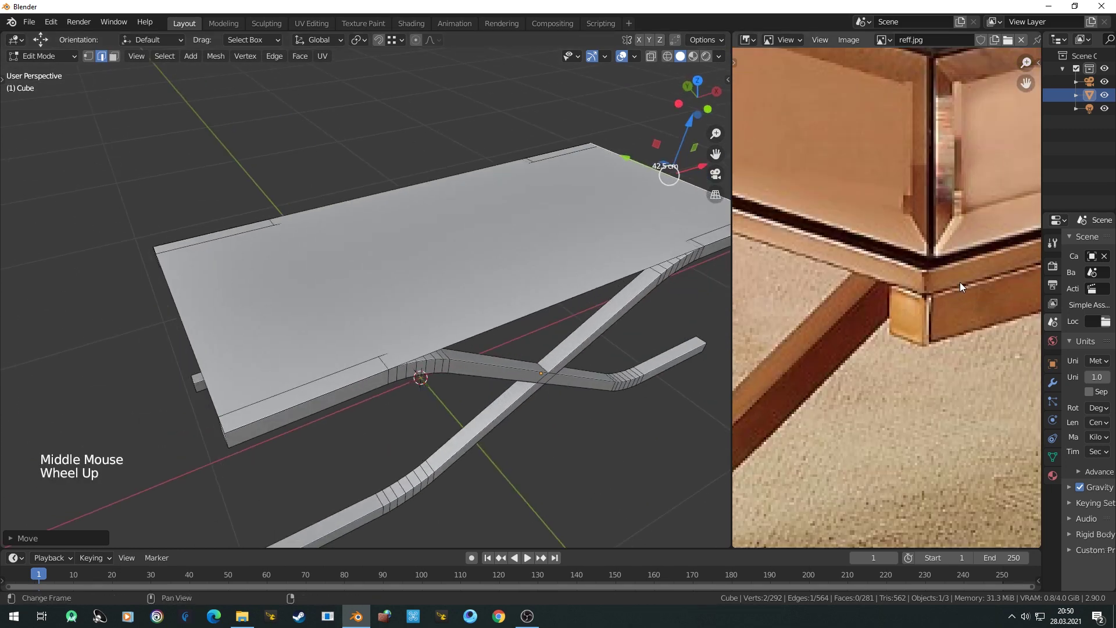
scroll(372, 396, up, 1)
middle_drag(372, 395, 377, 393)
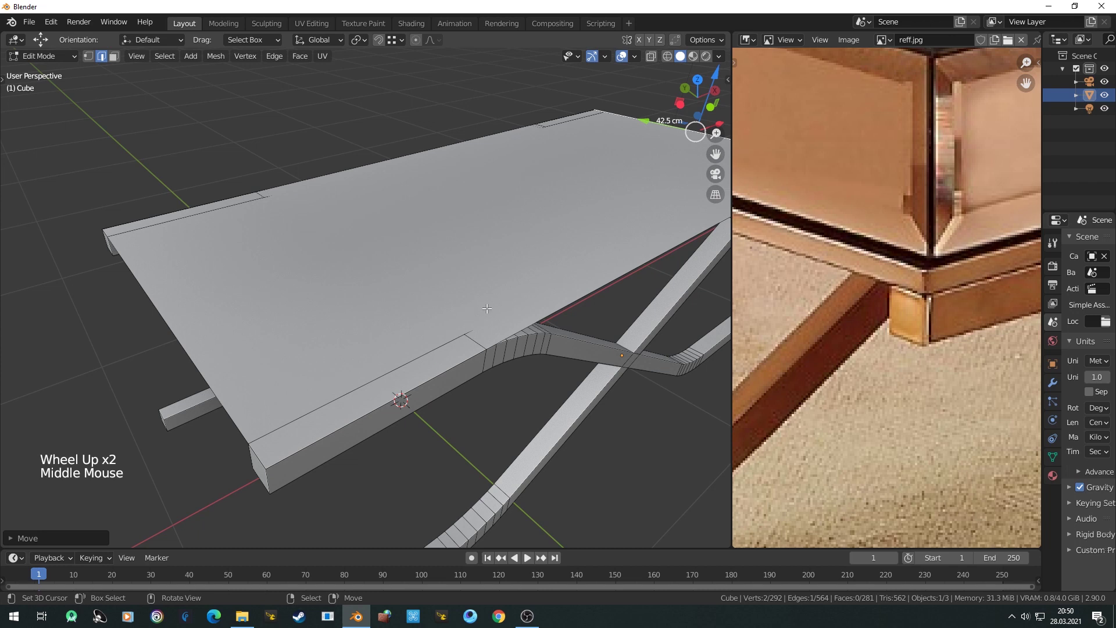
key(3)
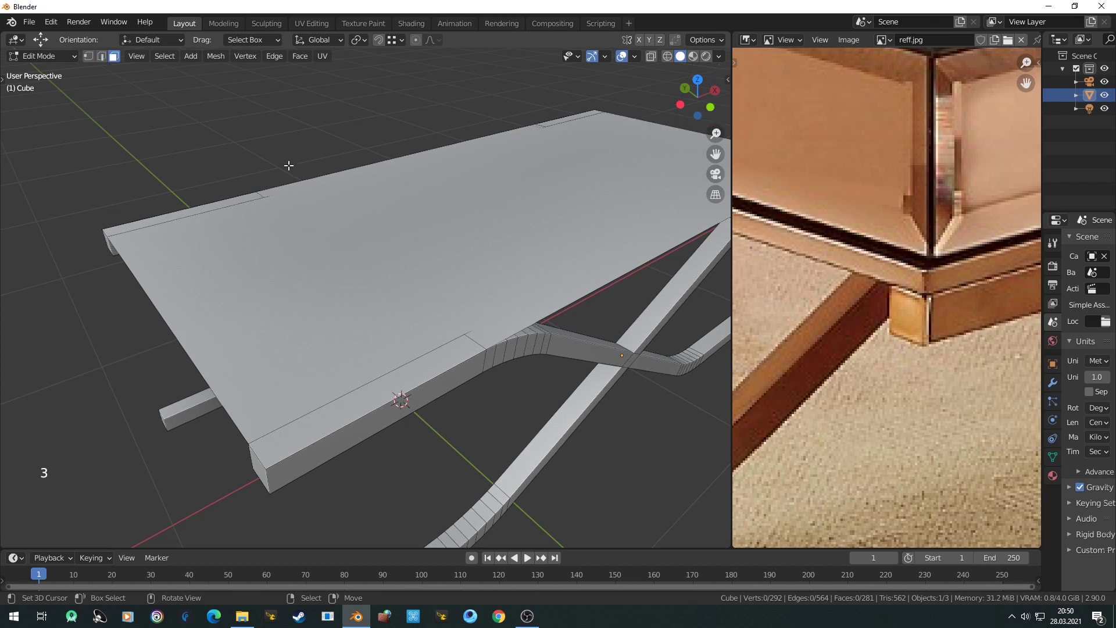
right_click(444, 241)
key(e)
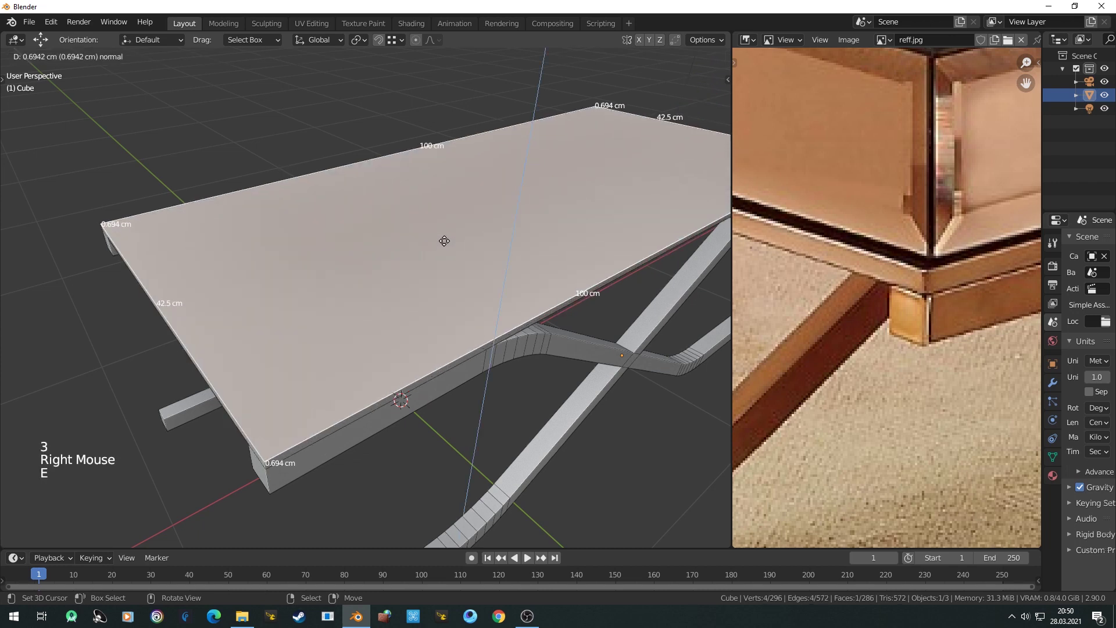
click(445, 240)
Step: Move the slab's first long side face inward 0.1 cm along Y
mouse_move(442, 249)
middle_down()
mouse_move(444, 233)
mouse_move(553, 299)
mouse_move(436, 259)
mouse_move(452, 267)
middle_up()
scroll(444, 232, up, 2)
scroll(443, 232, down, 2)
scroll(455, 235, up, 1)
right_click(459, 226)
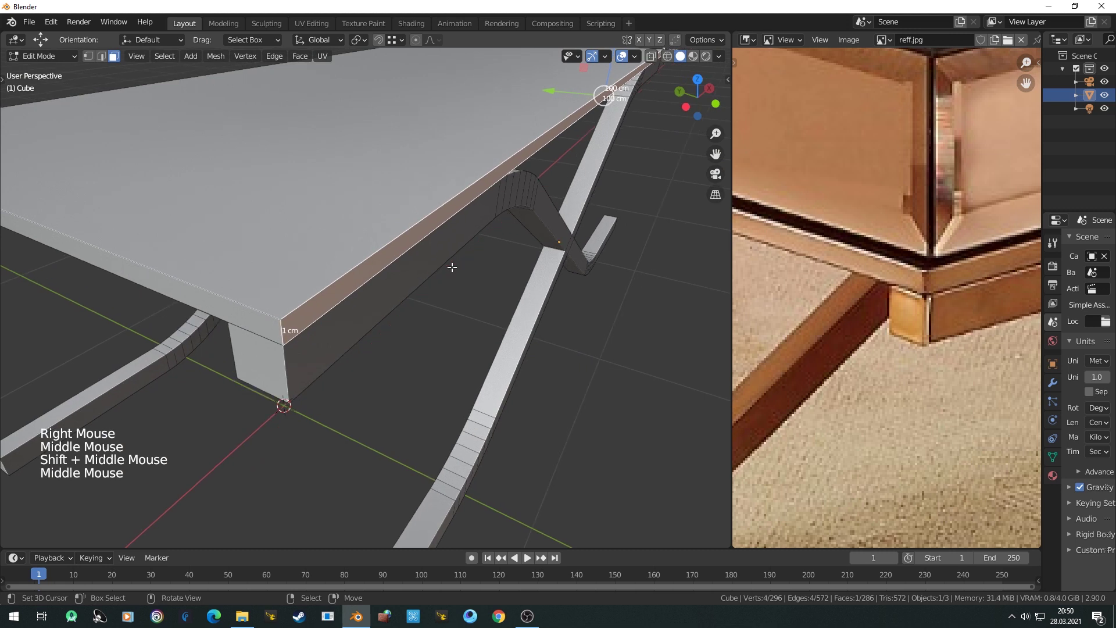
text(gy0.)
text(1)
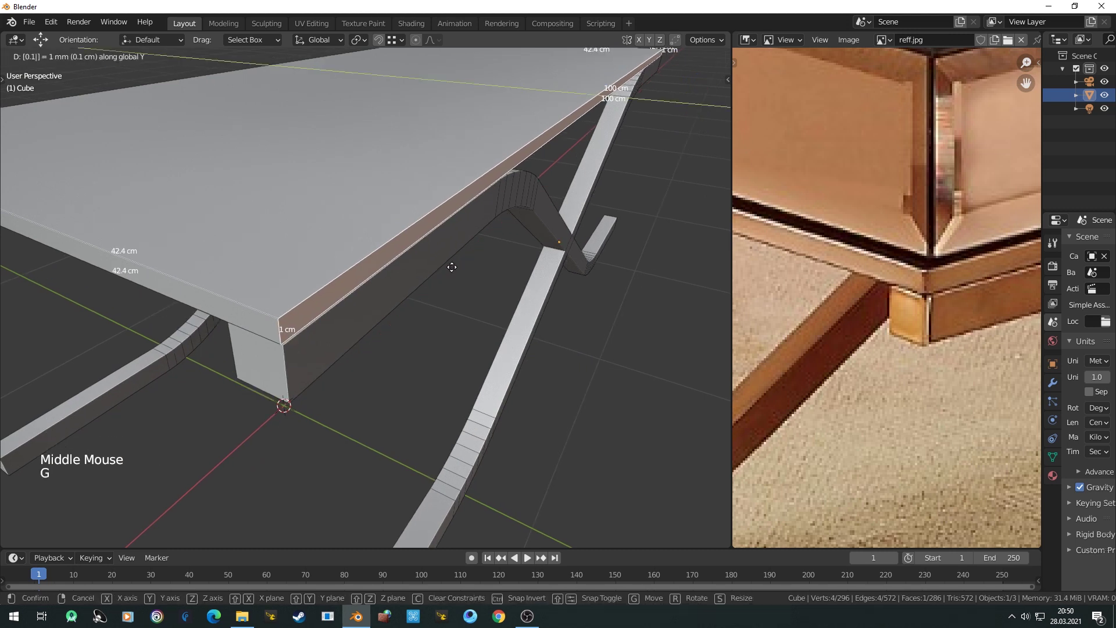
key(Return)
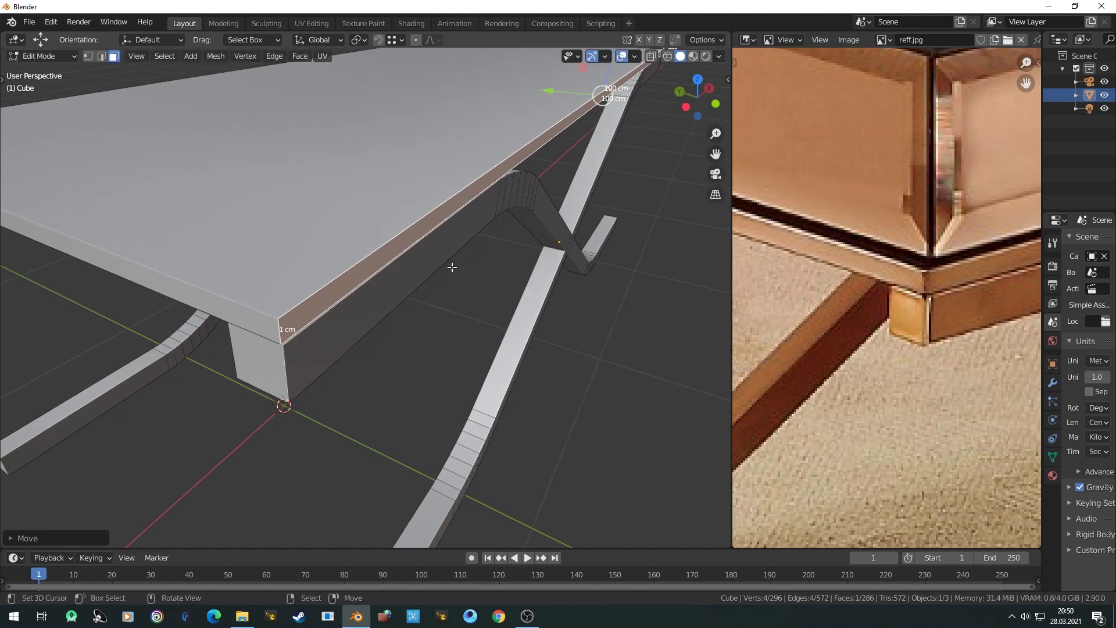
Step: Copy the Y distance from the last move's settings
click(34, 537)
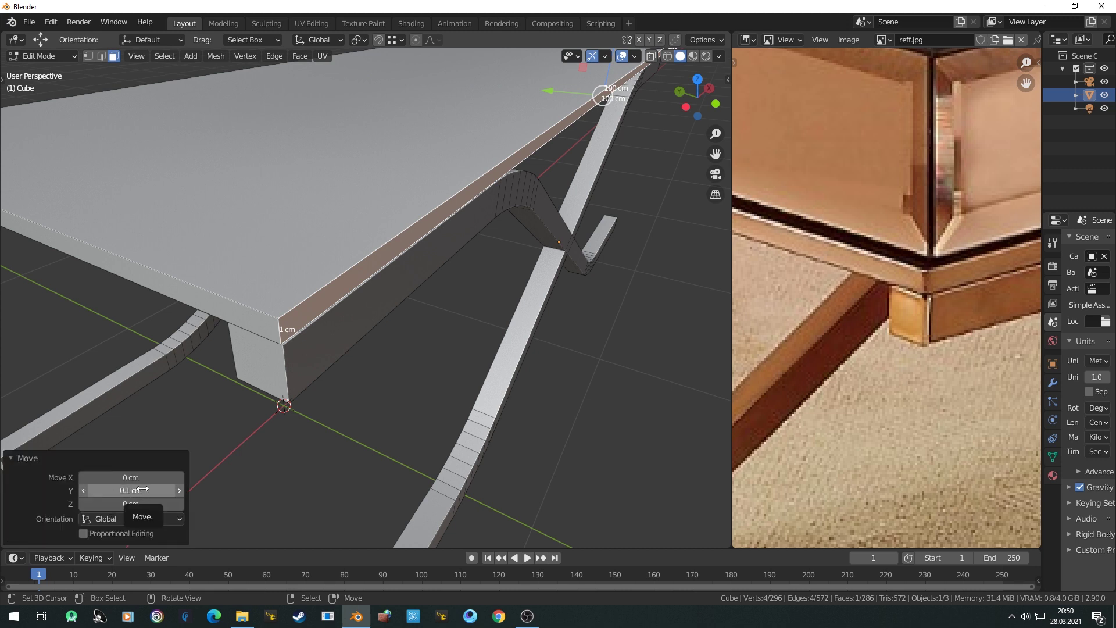
key(ctrl+c)
key(ctrl+c)
click(23, 458)
Step: Move the slab's opposite long side face inward by -0.1 cm along Y
scroll(201, 410, down, 1)
shift+middle_drag(201, 410, 467, 291)
scroll(467, 291, up, 1)
right_click(473, 289)
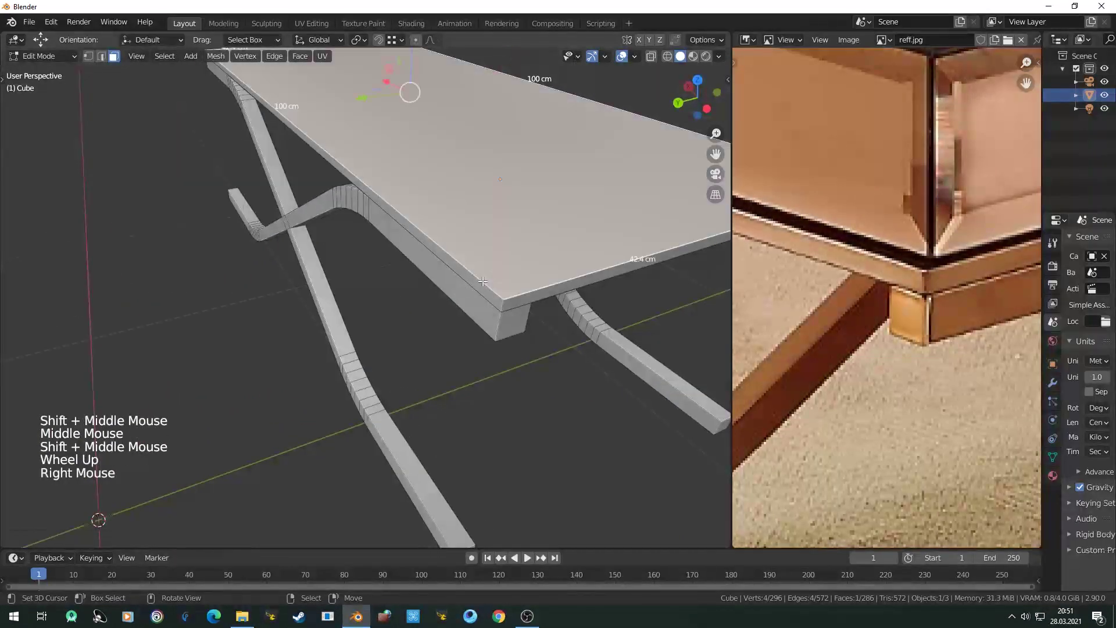
right_click(482, 285)
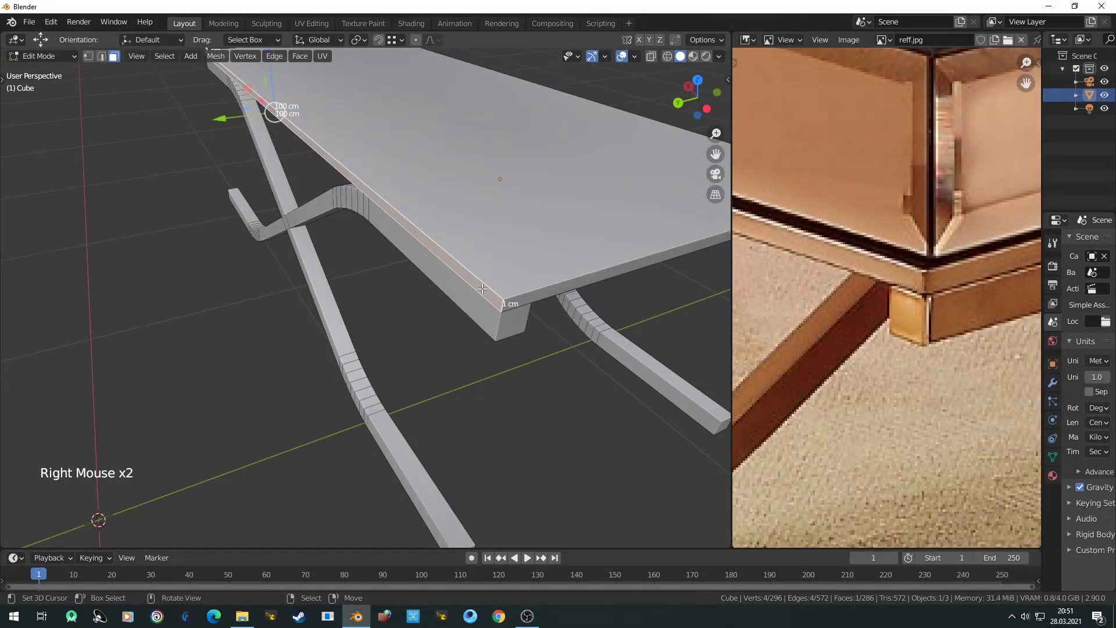
key(g)
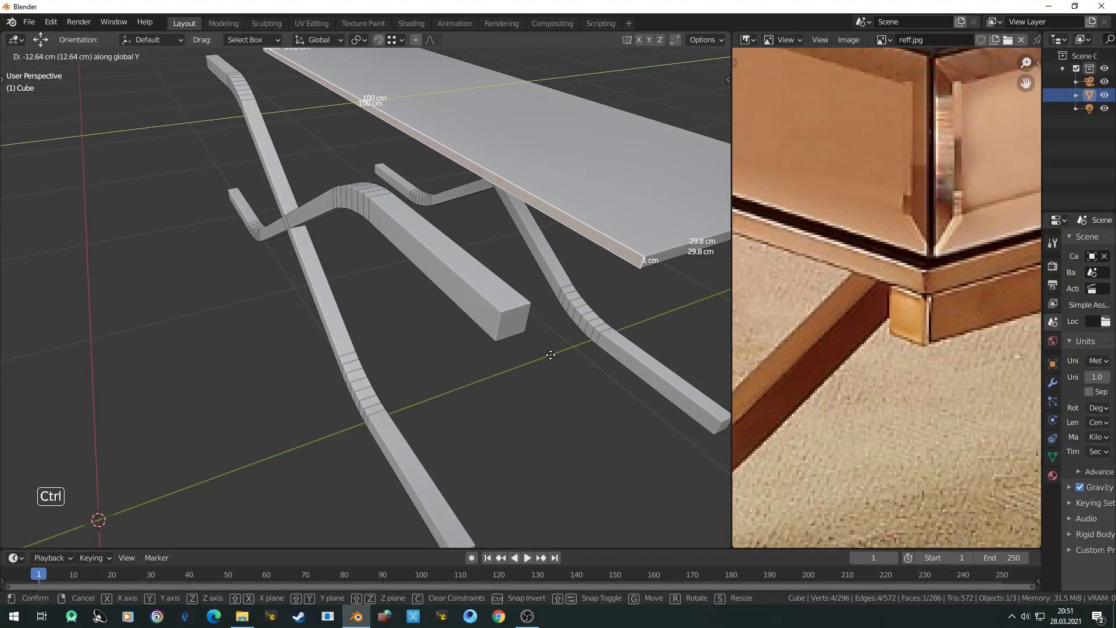
text(0.1)
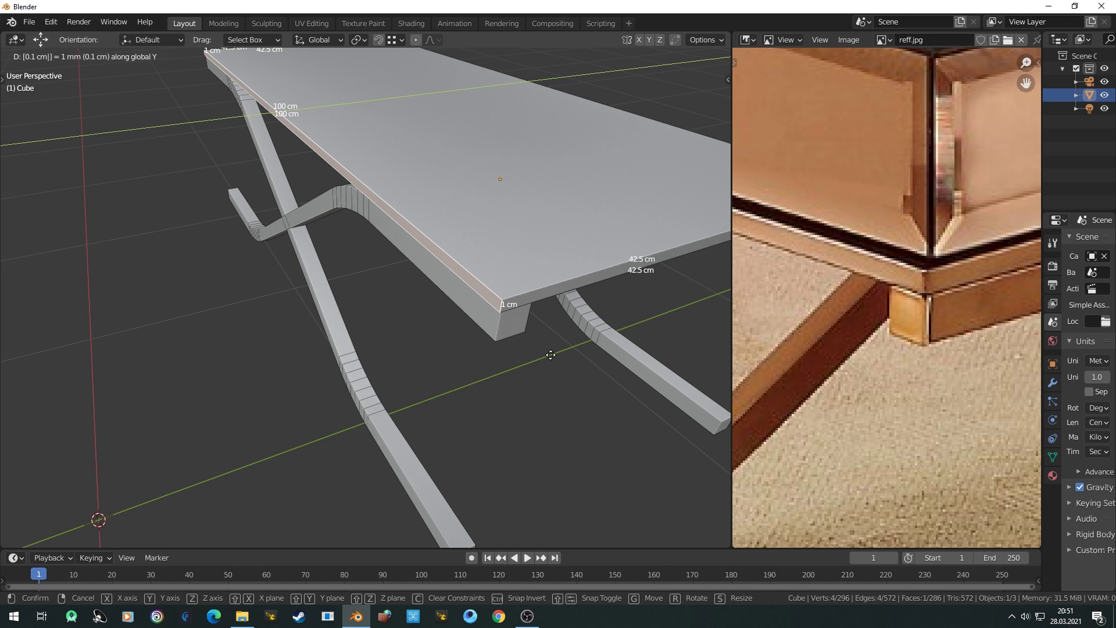
key(minus)
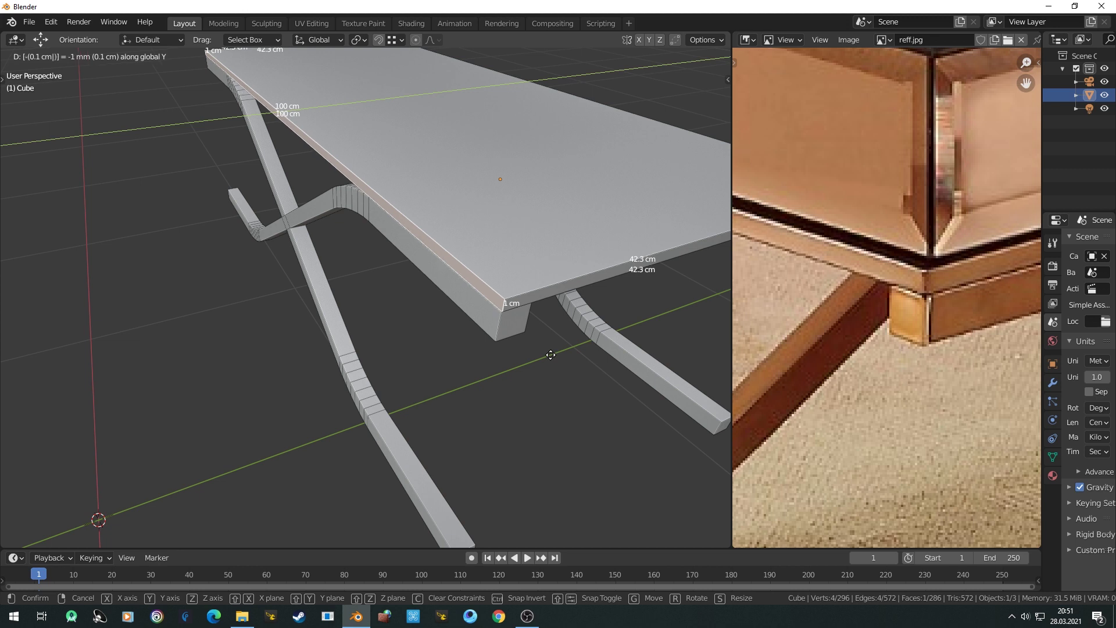
key(Return)
scroll(550, 356, up, 2)
shift+middle_drag(551, 355, 433, 375)
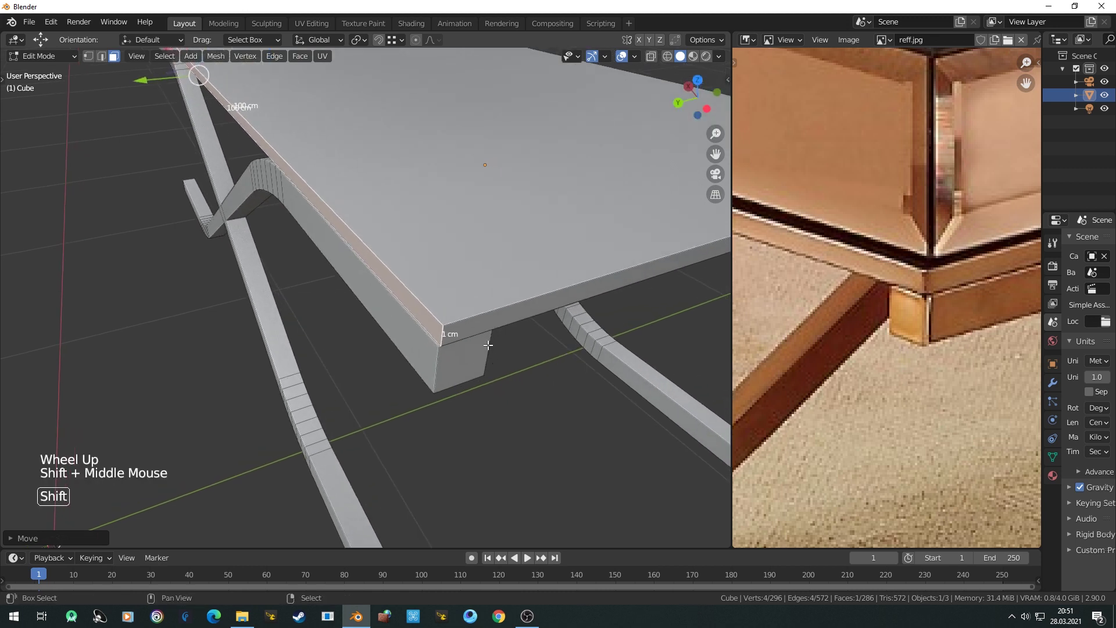
Step: Move the slab's first short end face inward 0.1 cm along X
key(shift+b)
drag(400, 286, 447, 363)
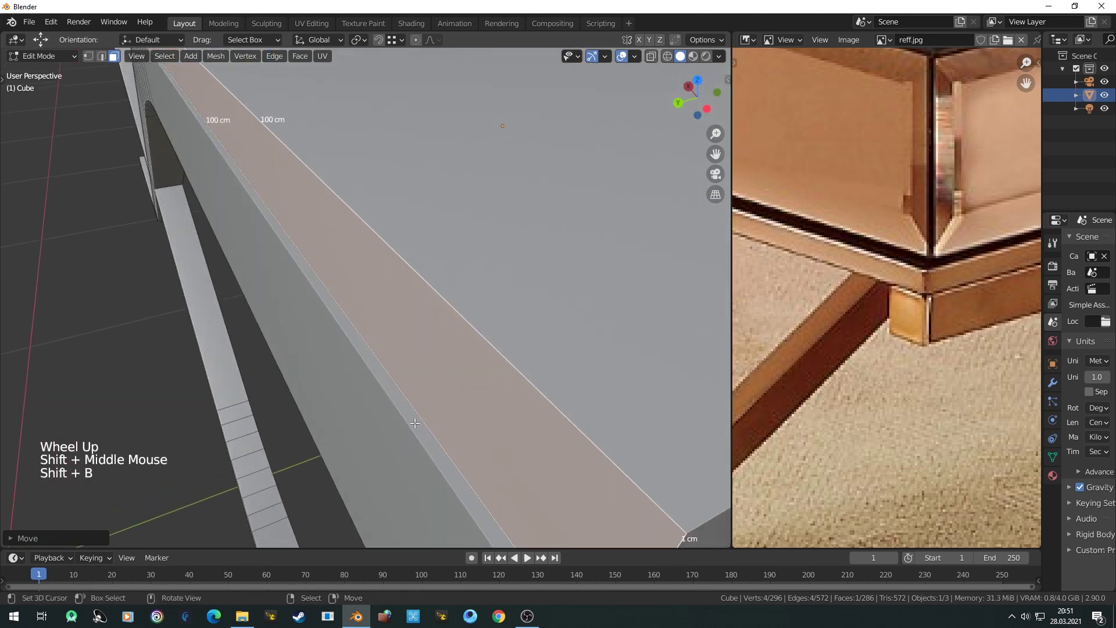
scroll(415, 424, down, 6)
right_click(485, 385)
scroll(485, 385, down, 7)
middle_drag(485, 385, 529, 374)
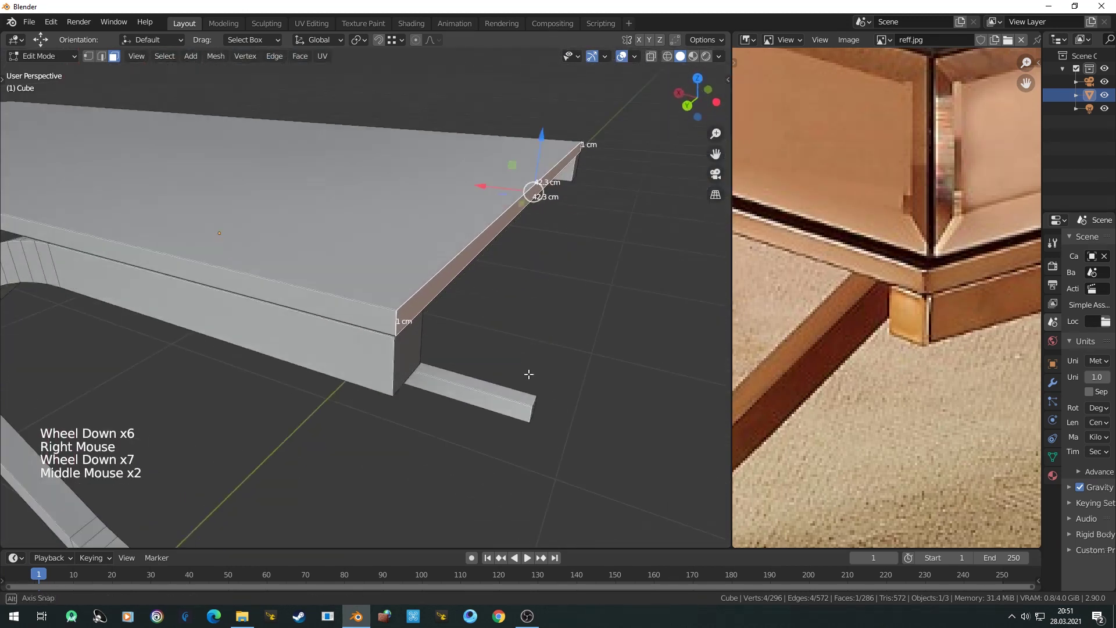
scroll(529, 374, up, 2)
key(g)
key(x)
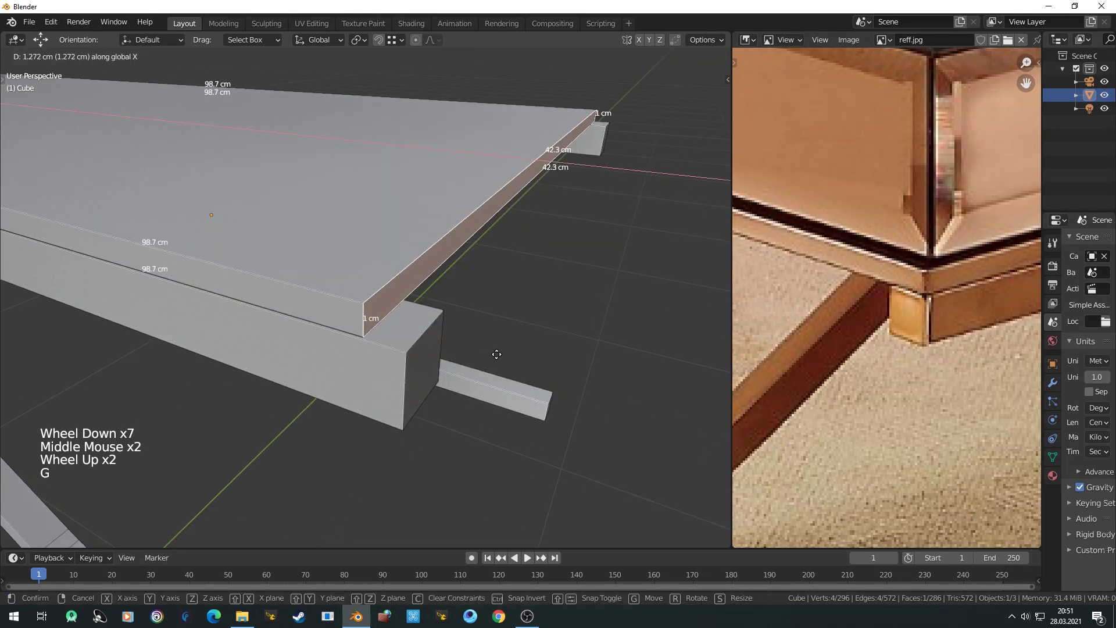
key(ctrl+v)
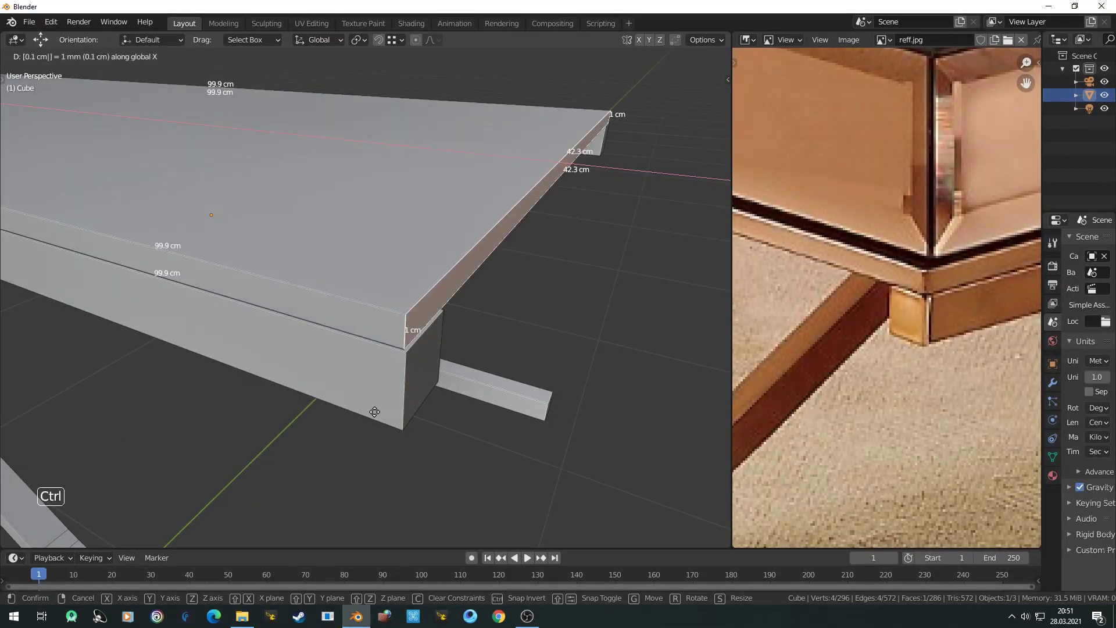
click(375, 412)
Step: Move the slab's opposite short end face inward by 0.1 cm along X
scroll(349, 404, down, 9)
middle_drag(312, 396, 389, 392)
mouse_move(389, 393)
middle_down()
mouse_move(330, 401)
mouse_move(372, 404)
middle_up()
middle_drag(442, 399, 321, 402)
scroll(512, 442, up, 1)
shift+middle_drag(541, 460, 455, 368)
scroll(509, 401, down, 4)
middle_drag(509, 401, 415, 287)
scroll(415, 287, up, 2)
scroll(417, 287, up, 1)
right_click(518, 280)
middle_drag(518, 279, 445, 294)
scroll(444, 294, up, 1)
scroll(445, 294, down, 1)
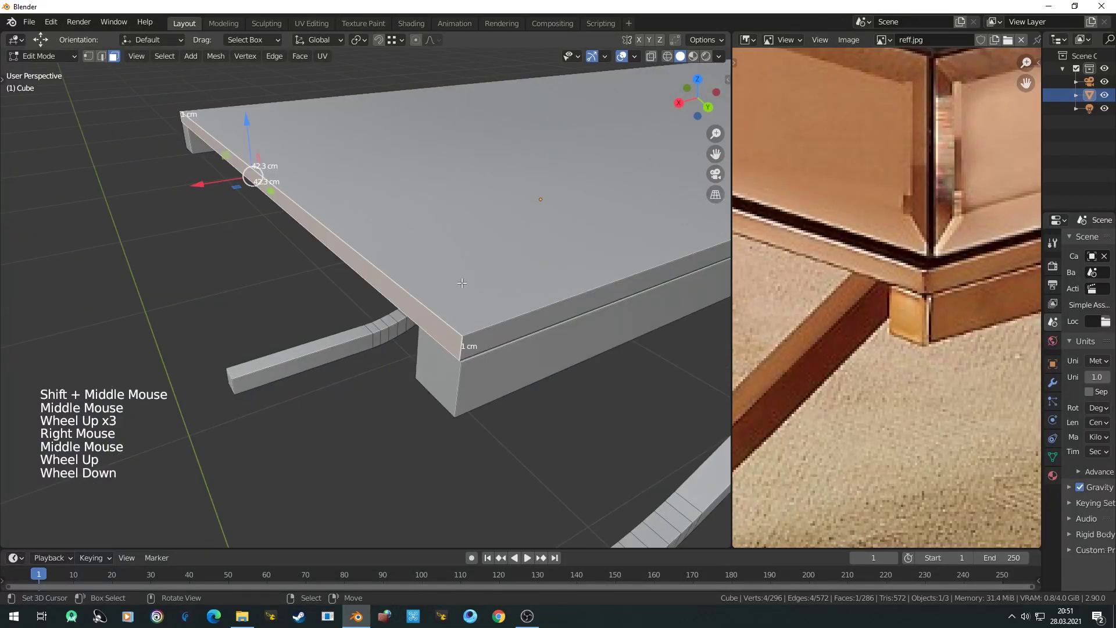
text(gx)
text(0.1)
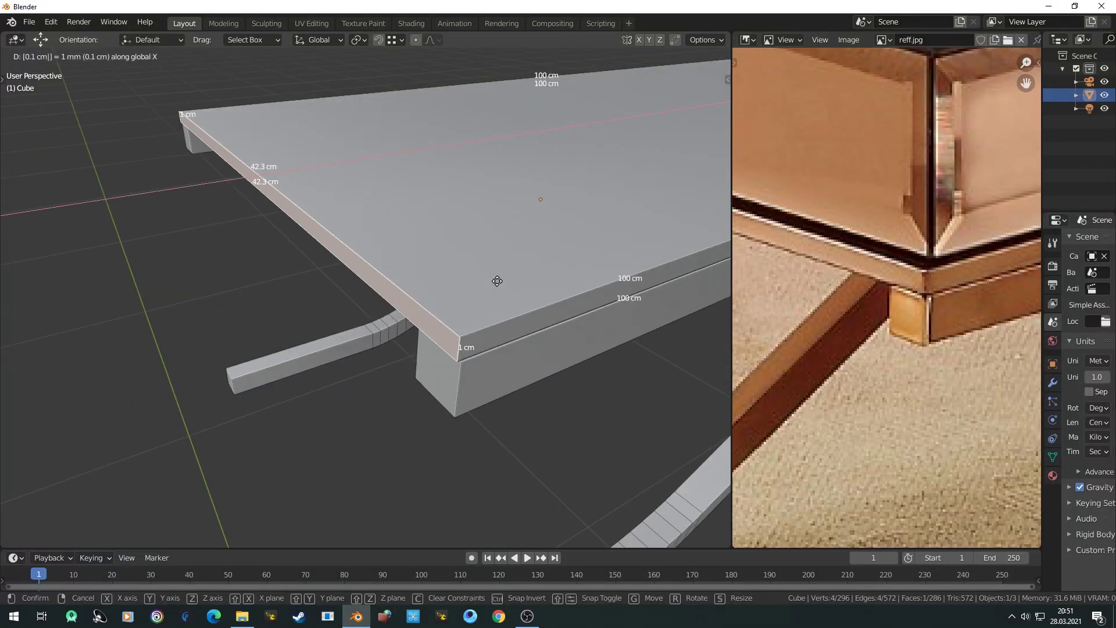
key(Return)
key(Tab)
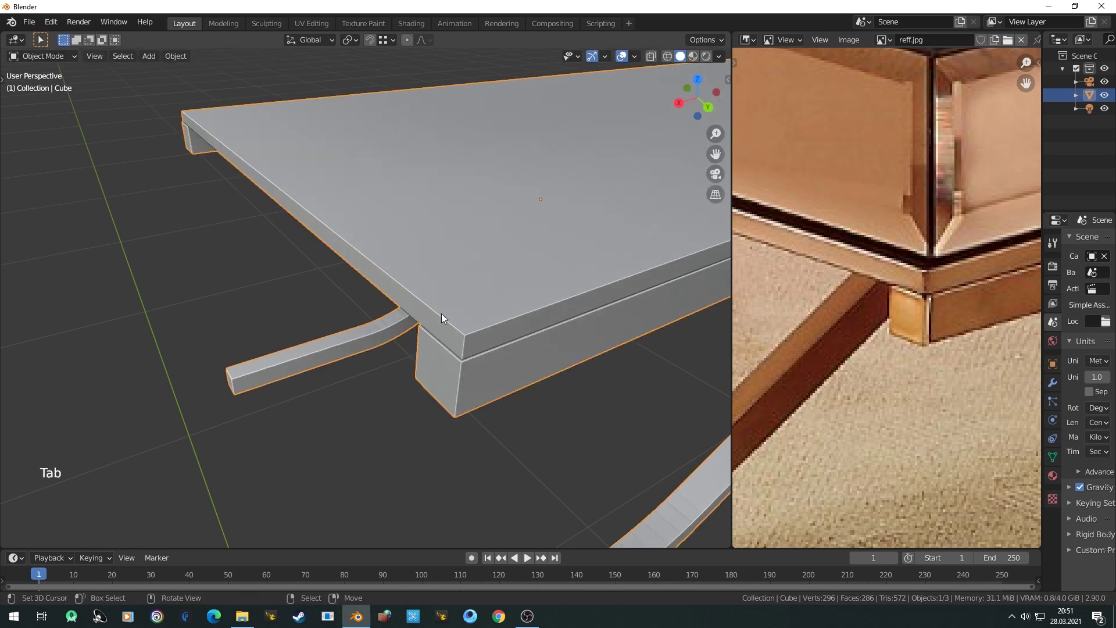
Step: Compare the whole table with the reference image, examining how the feet are joined at floor level
scroll(423, 323, down, 3)
scroll(423, 323, down, 1)
key(a)
key(a)
key(a)
middle_drag(399, 326, 536, 322)
scroll(867, 309, down, 8)
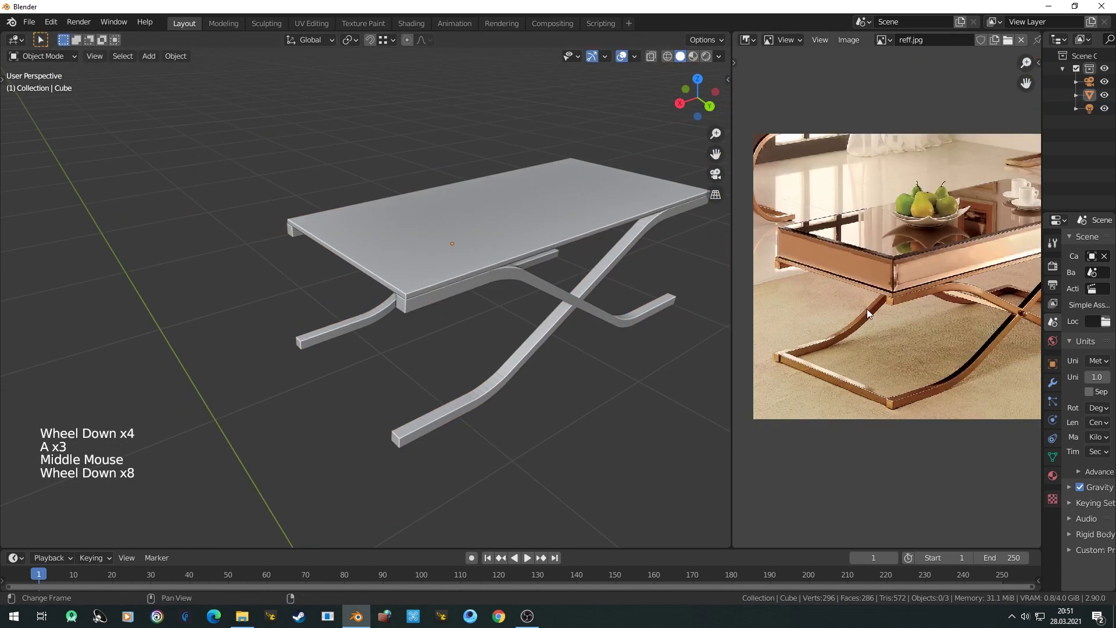
middle_drag(357, 314, 467, 290)
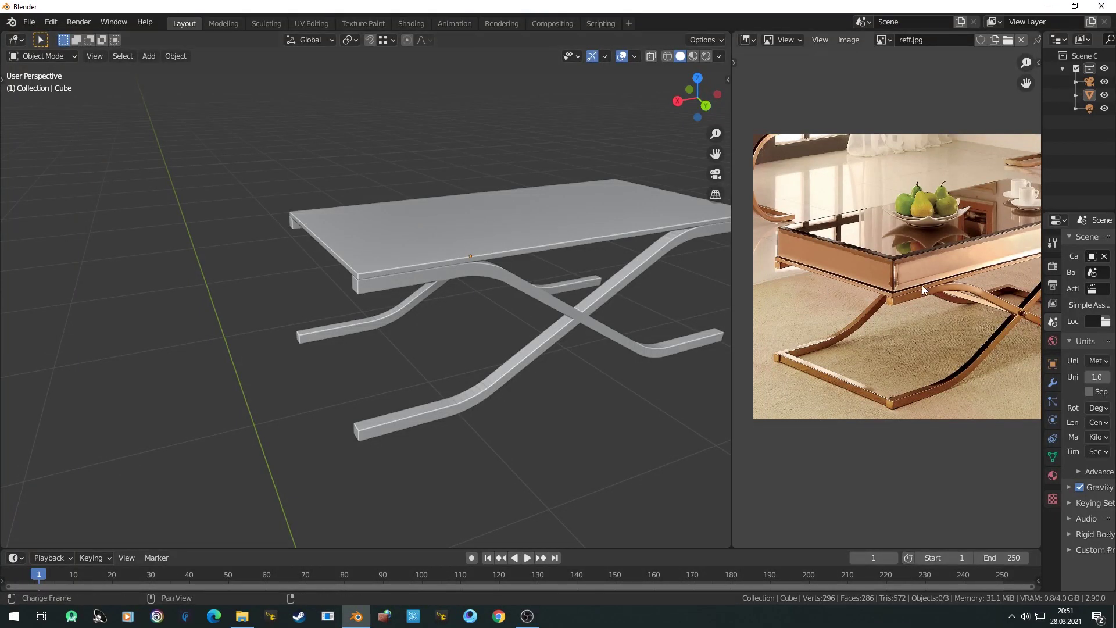
scroll(862, 296, up, 2)
middle_drag(862, 297, 831, 323)
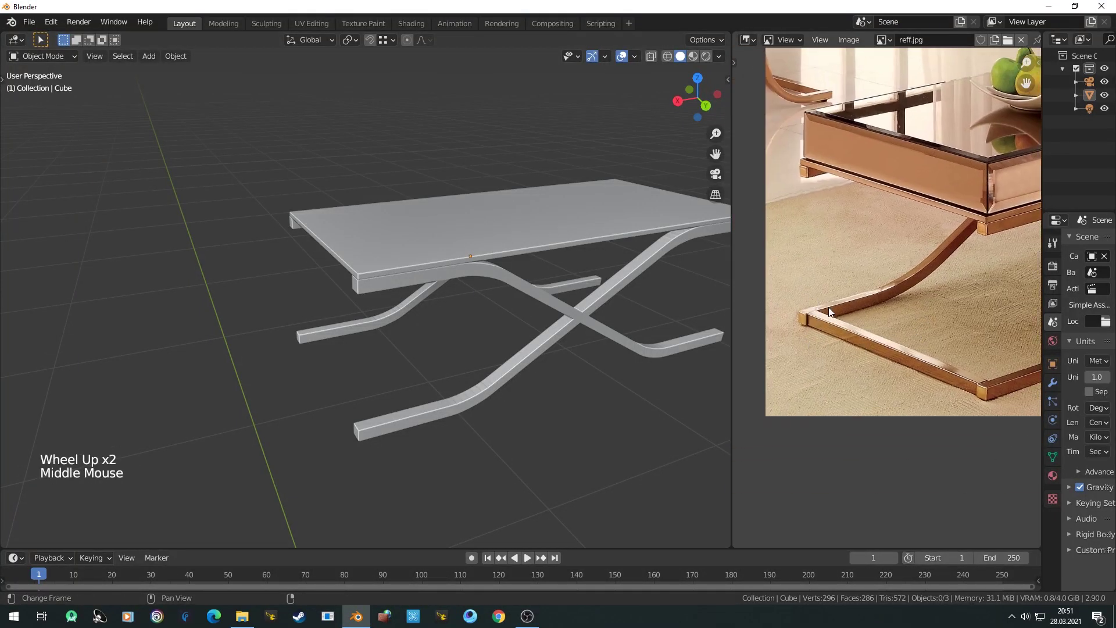
Step: Duplicate the square end face of one lower leg foot in place
middle_drag(387, 331, 406, 331)
scroll(450, 328, up, 1)
shift+middle_drag(320, 380, 423, 360)
scroll(418, 363, up, 2)
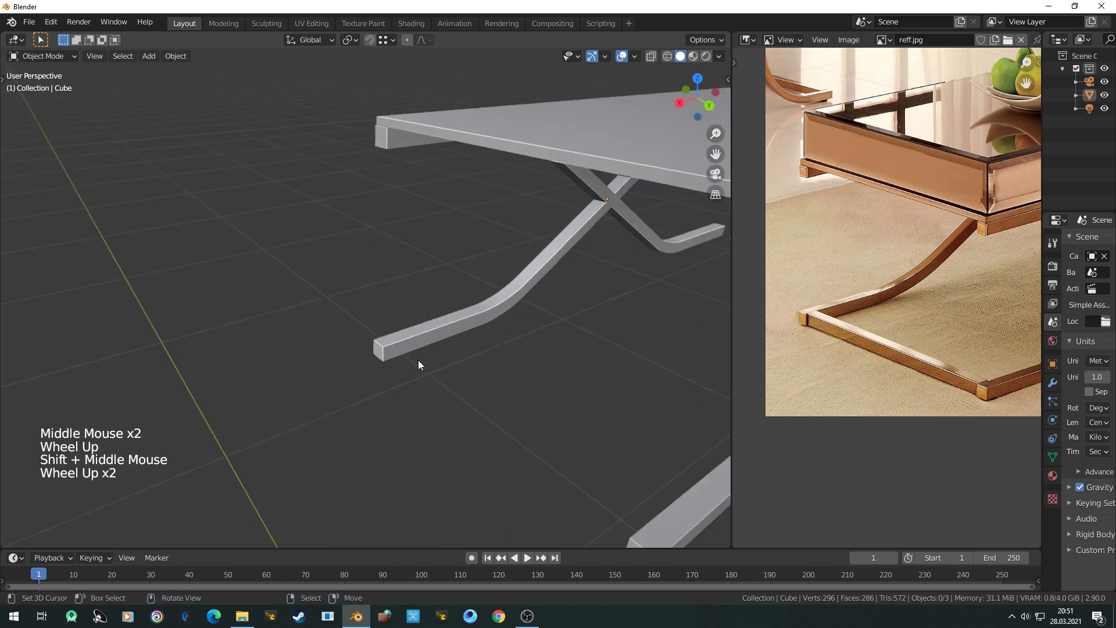
right_click(402, 350)
key(Tab)
scroll(364, 364, up, 1)
right_click(373, 363)
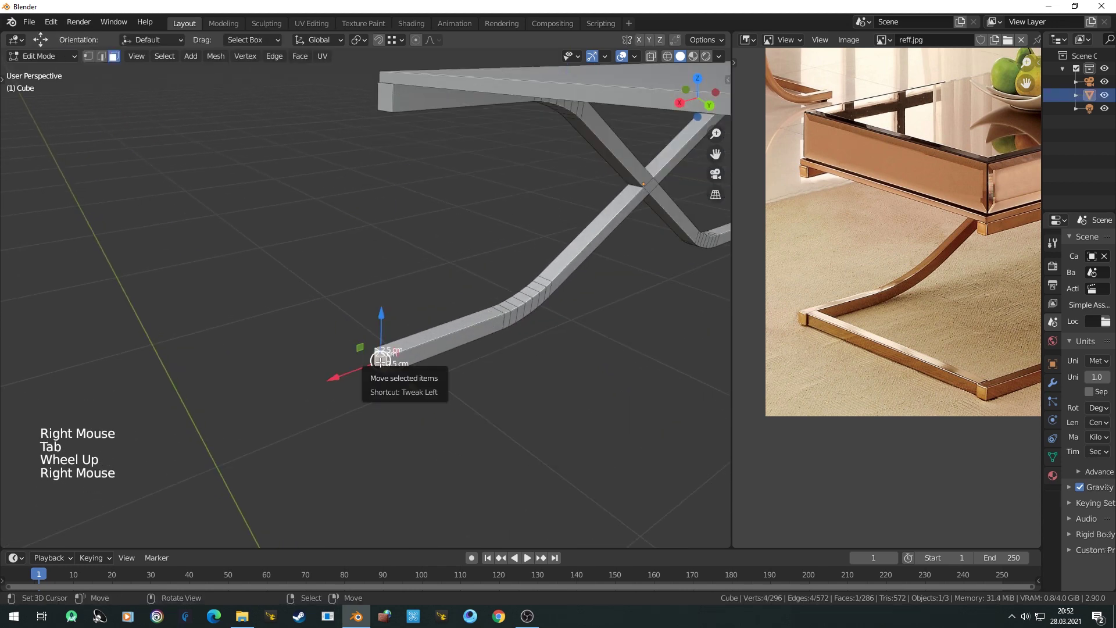
key(KP_Decimal)
scroll(380, 363, down, 4)
key(shift+d)
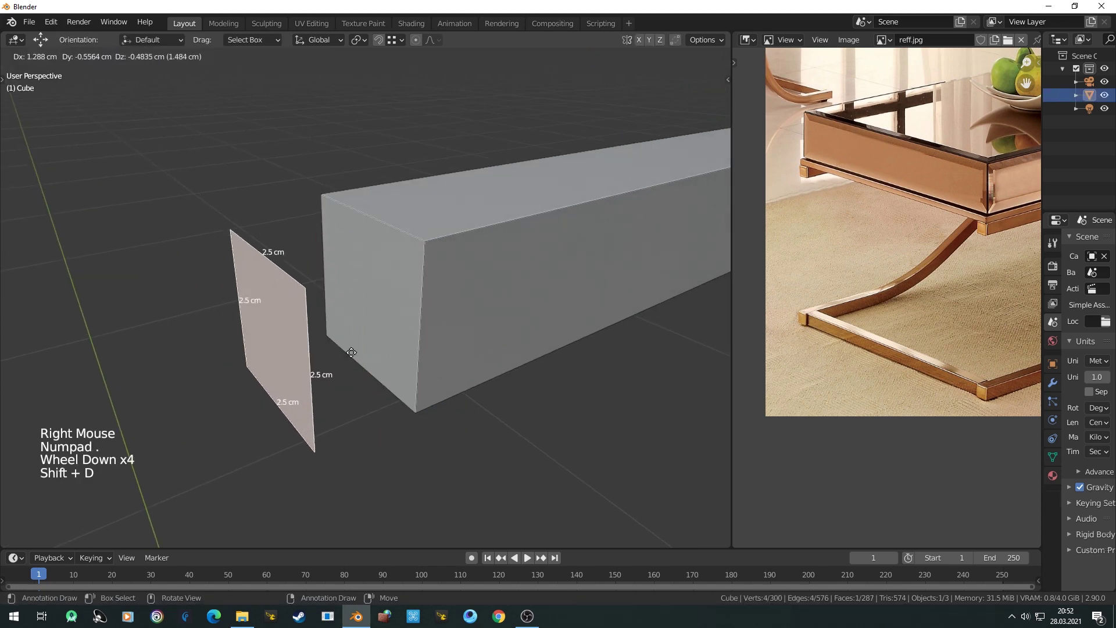
right_click(338, 341)
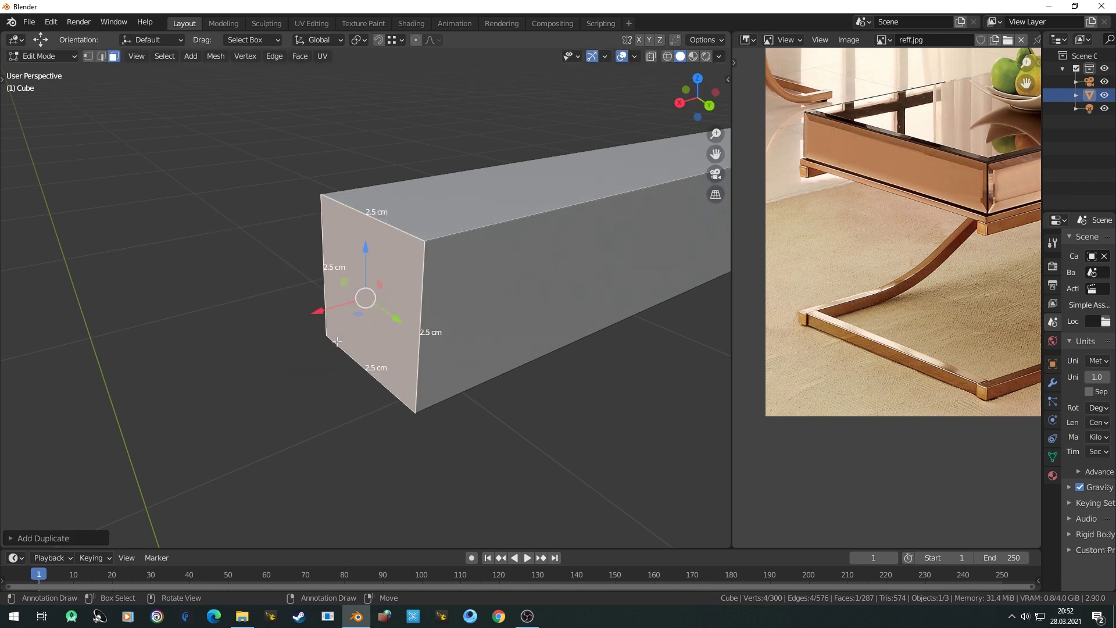
Step: Rotate the duplicated face 90° around Z
key(r)
key(z)
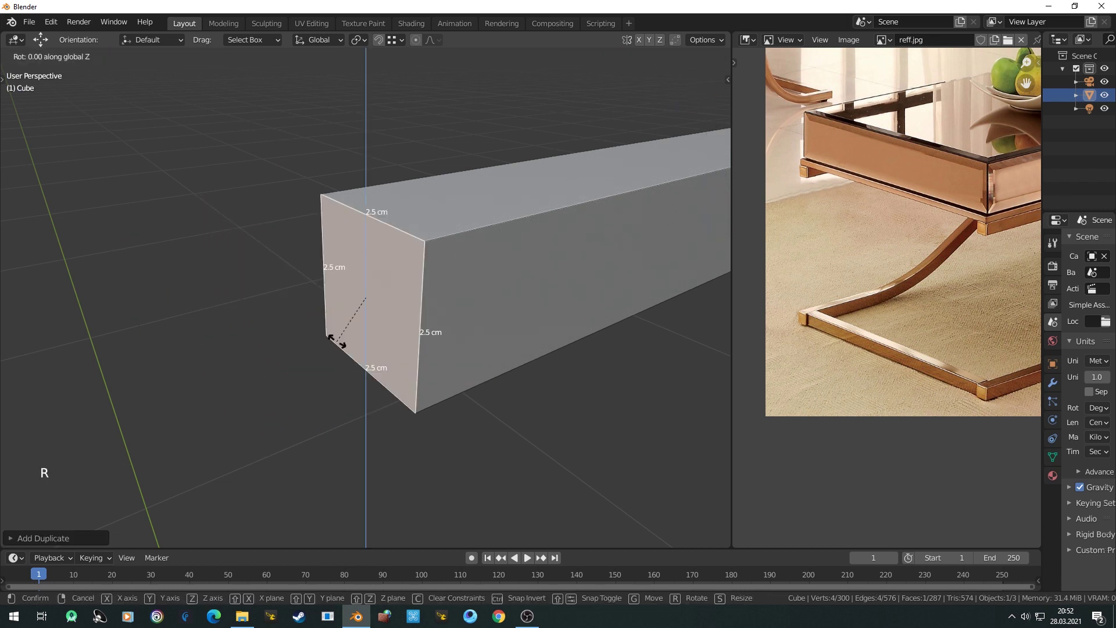
key(9)
key(0)
key(Return)
Step: Snap the rotated face onto the foot's inner side, flush with the corner at its end
key(g)
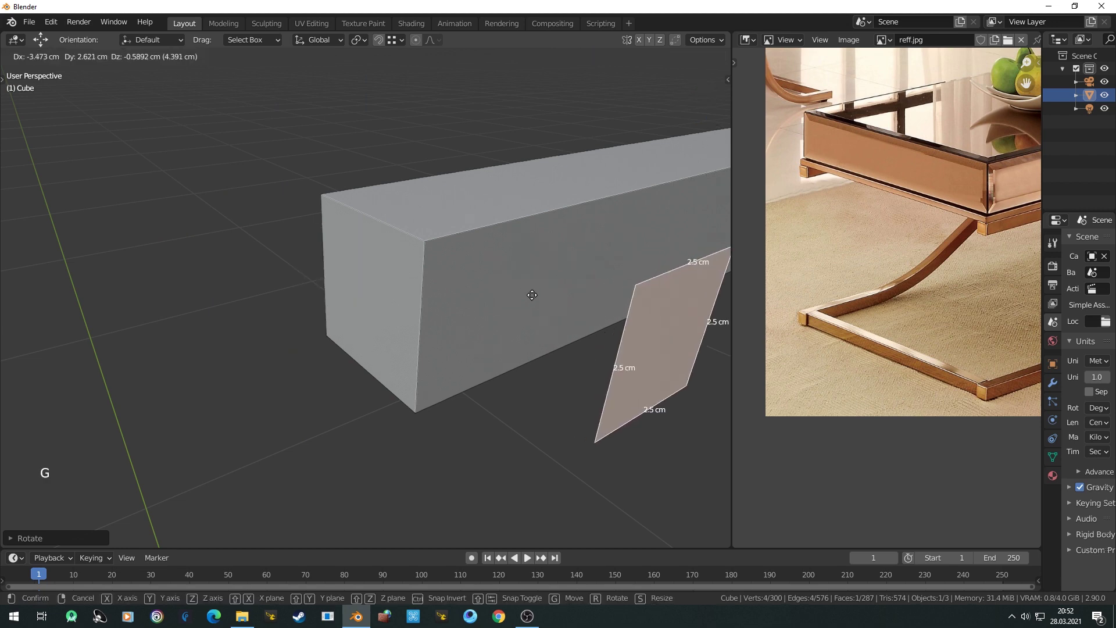
click(533, 295)
key(g)
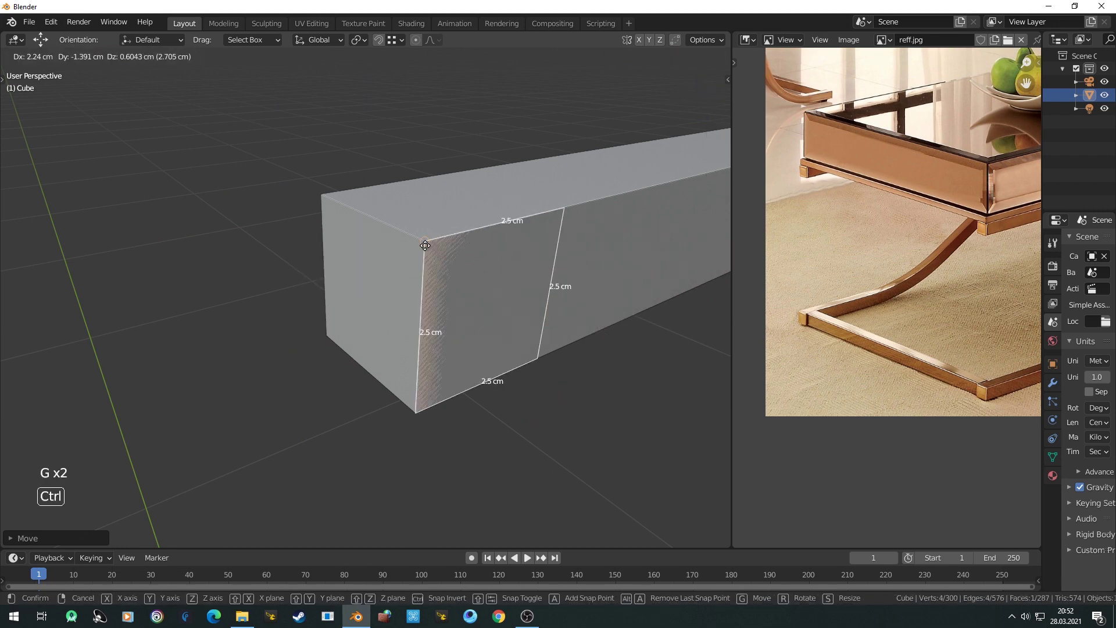
ctrl+click(427, 247)
Step: Extrude the face 37.5 cm across to the foot of the parallel leg, forming a floor-level crossbar
scroll(417, 249, down, 7)
scroll(416, 248, down, 8)
key(e)
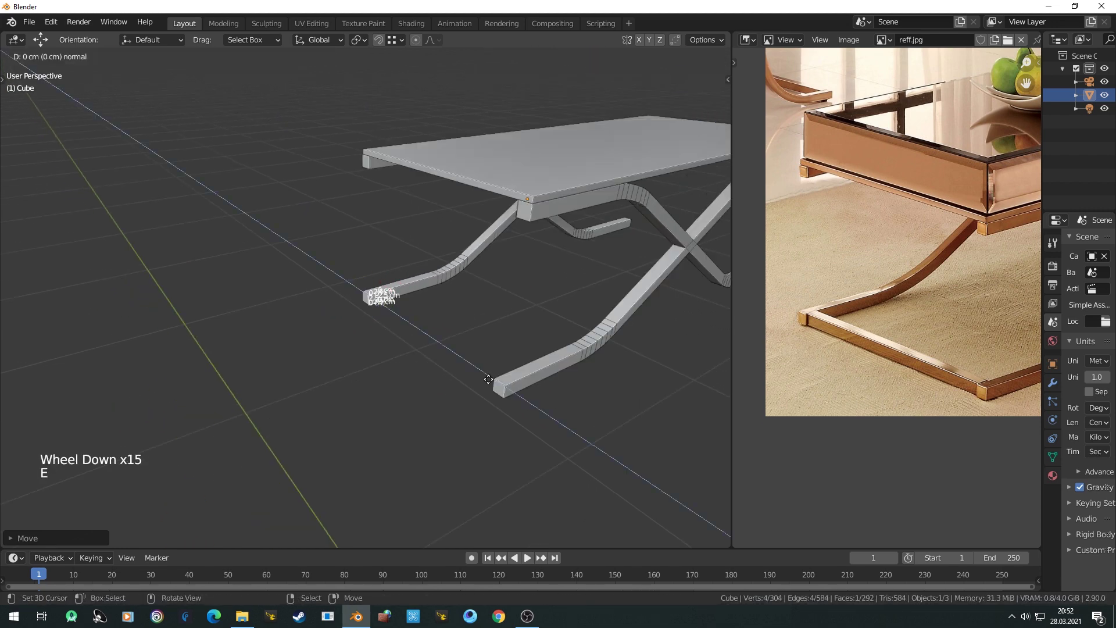
ctrl+click(490, 379)
scroll(491, 379, up, 3)
shift+middle_drag(570, 421, 431, 286)
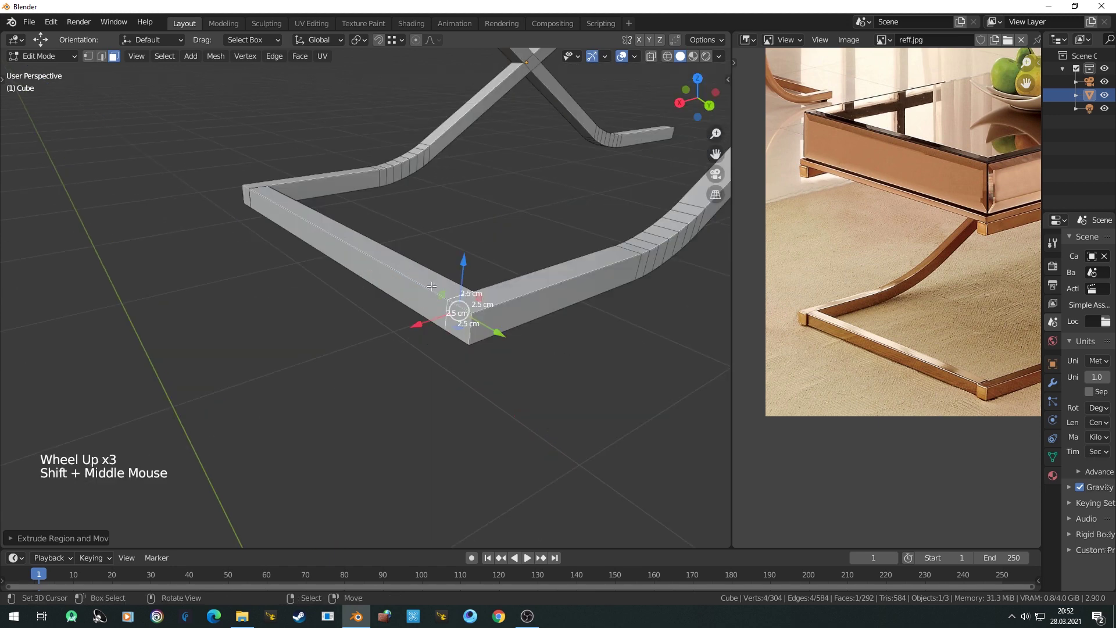
scroll(824, 347, up, 1)
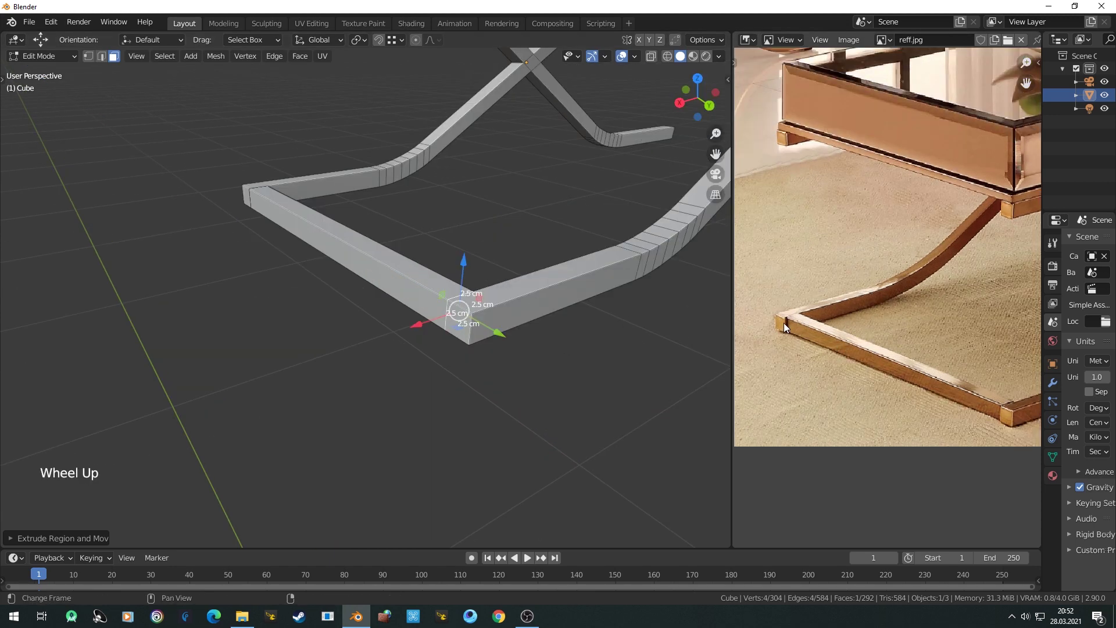
Step: Select the entire linked crossbar and move it -0.2 cm along X, inward from the foot ends
key(ctrl+l)
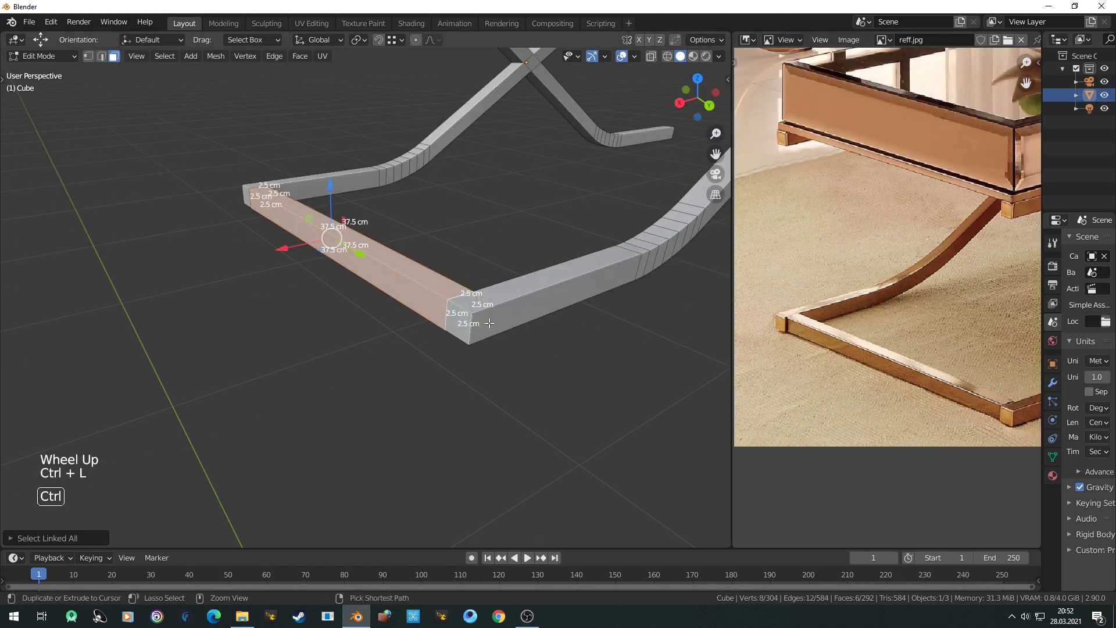
key(g)
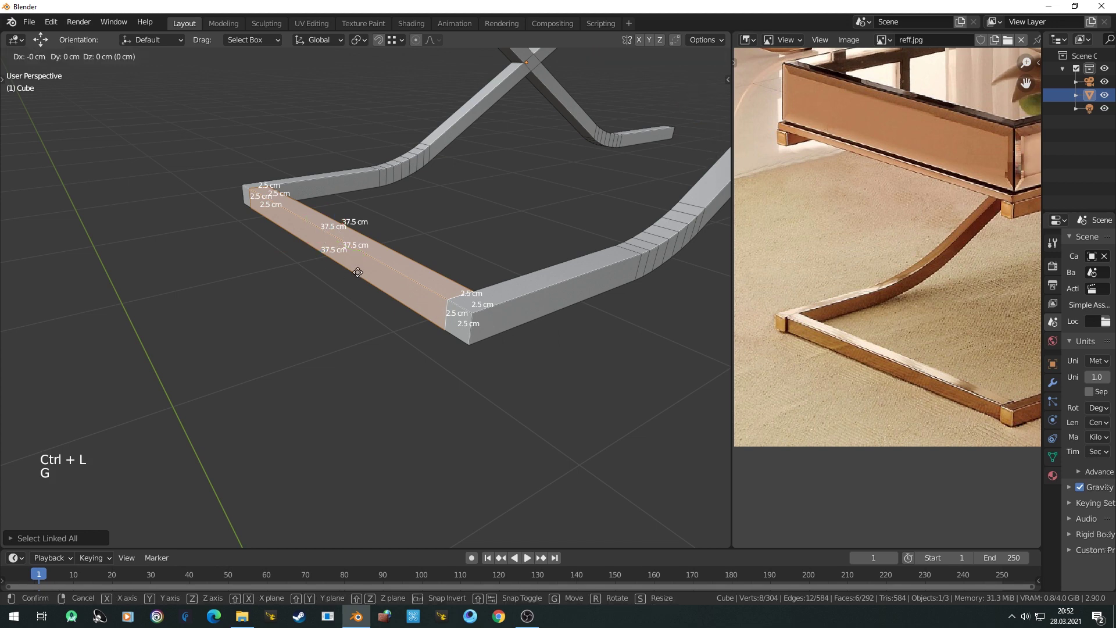
text(x.2)
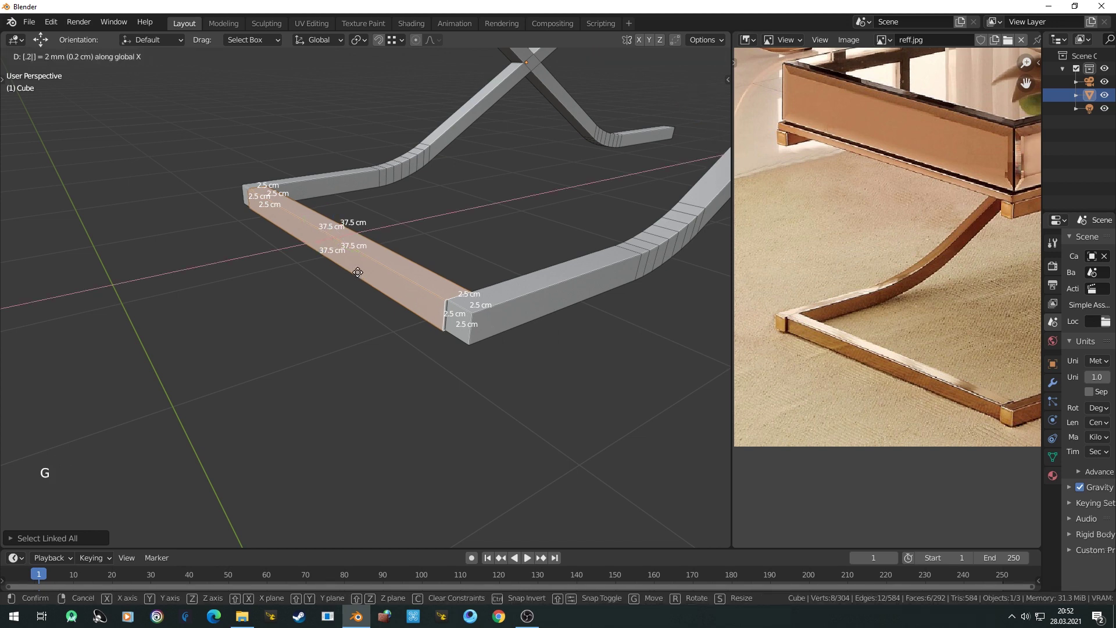
key(minus)
key(Return)
key(Tab)
key(a)
key(a)
key(a)
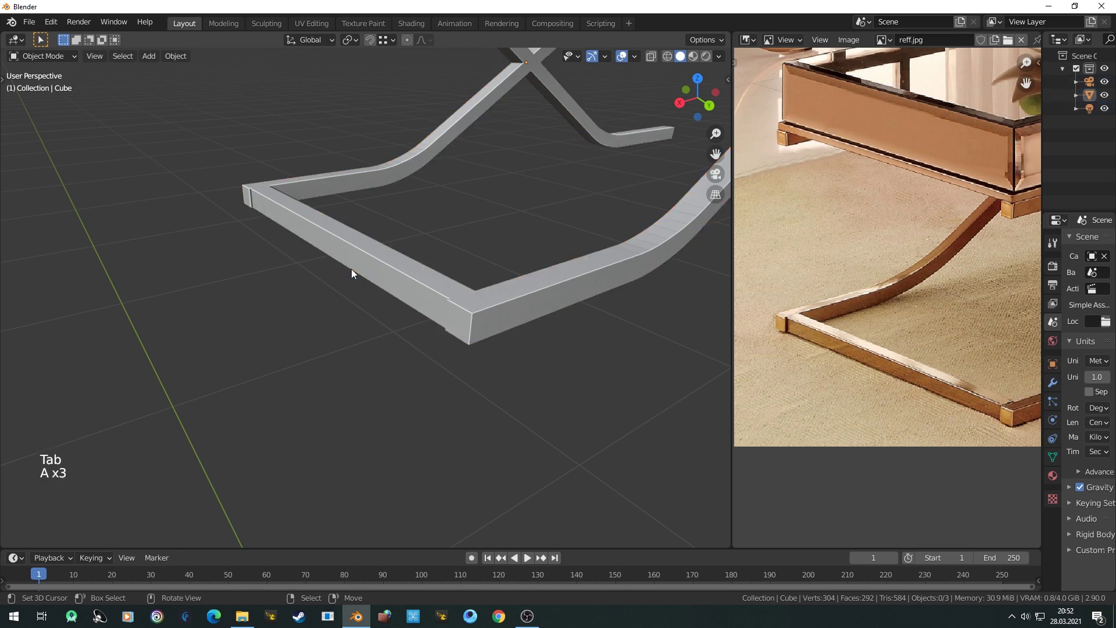
Step: Move the crossbar another -0.2 cm along X and compare its inset with the reference image
key(Tab)
text(gx.2)
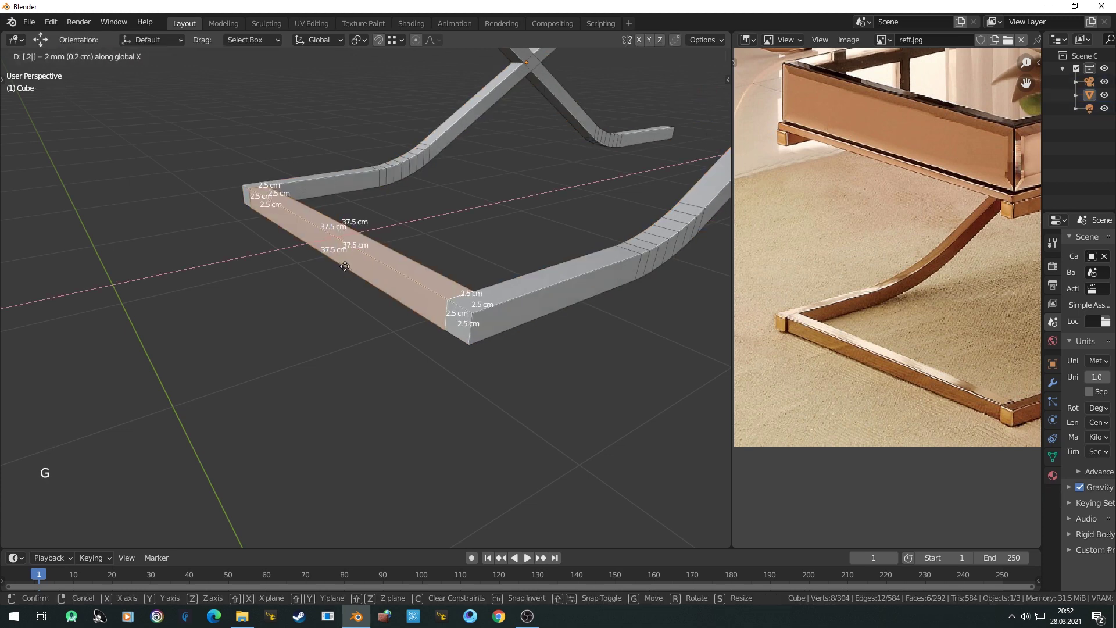
key(minus)
key(Return)
key(Tab)
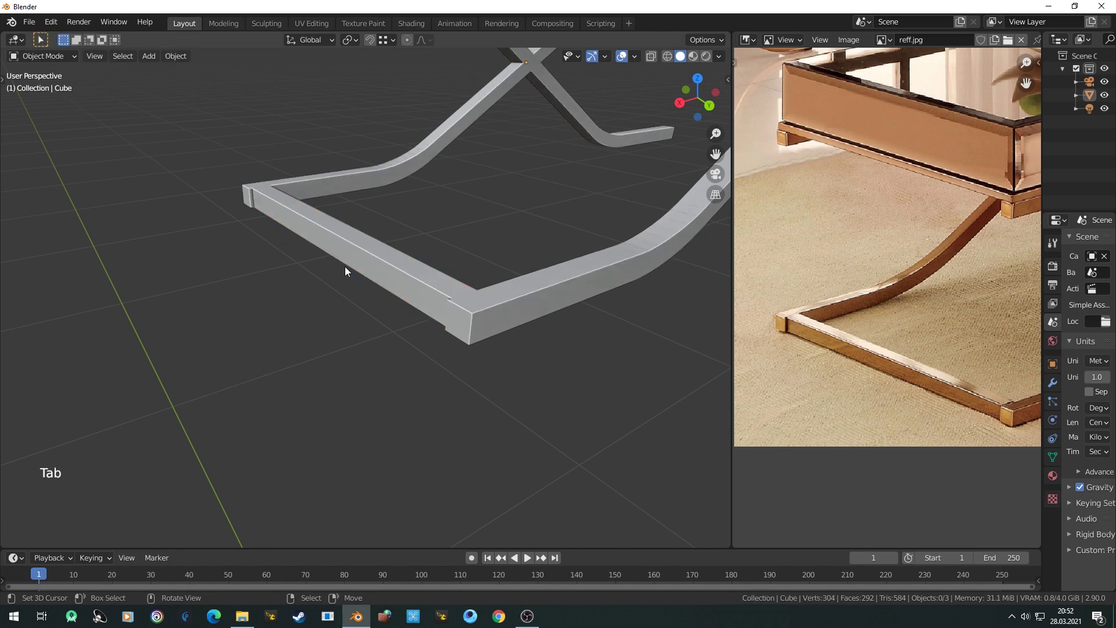
middle_drag(344, 267, 376, 281)
scroll(819, 365, up, 3)
middle_drag(818, 365, 883, 338)
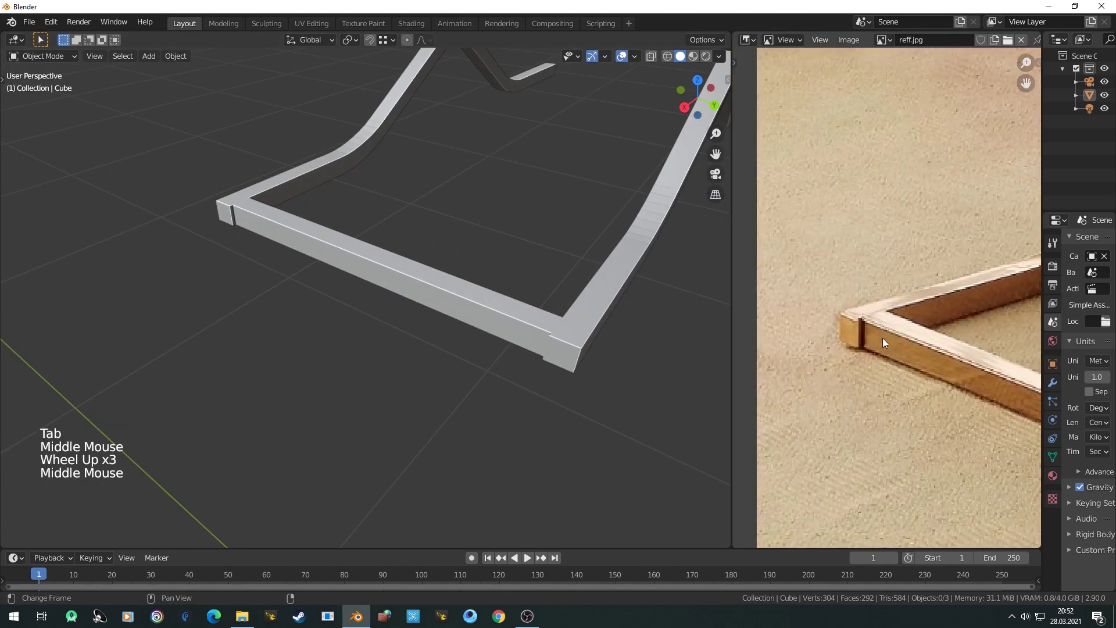
scroll(469, 317, down, 2)
middle_drag(470, 316, 372, 298)
Step: Duplicate the crossbar along X to the opposite pair of feet, and move the copy 0.4 cm along X
key(Tab)
scroll(423, 324, down, 3)
shift+middle_drag(628, 311, 411, 347)
scroll(525, 291, up, 2)
scroll(559, 332, up, 2)
key(shift+d)
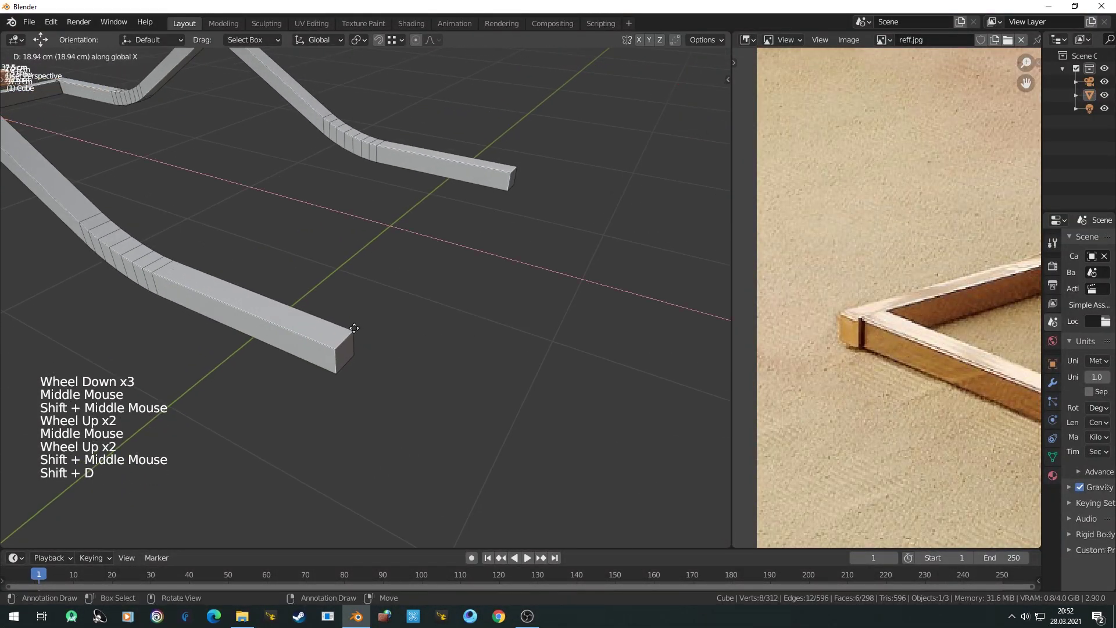
click(515, 348)
text(gx.4)
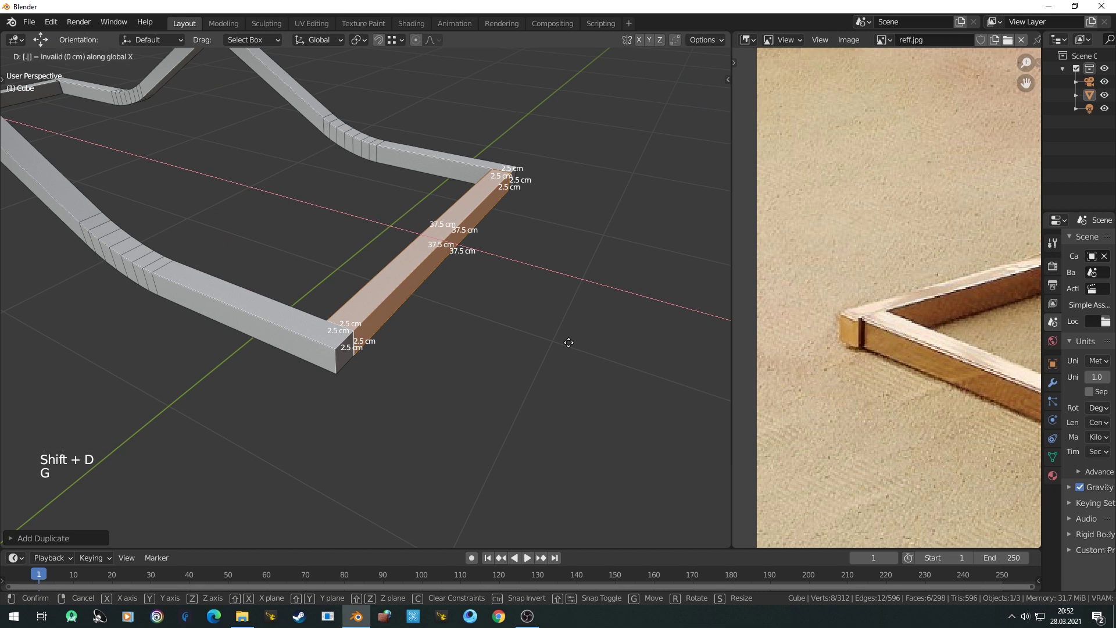
key(Return)
Step: Check the crossing in the reference image, and duplicate the crossbar to the point where the legs cross in front view
scroll(545, 335, down, 4)
shift+middle_drag(545, 335, 465, 291)
scroll(465, 291, up, 2)
middle_drag(466, 291, 378, 244)
scroll(378, 244, up, 1)
key(KP_1)
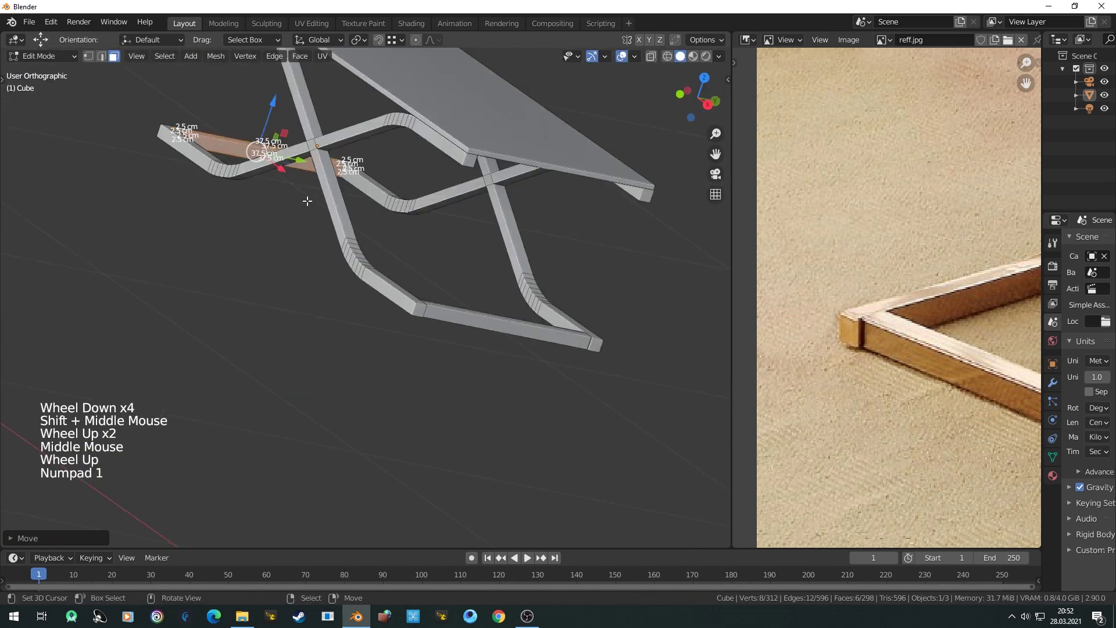
key(KP_3)
key(KP_1)
shift+middle_drag(326, 199, 304, 249)
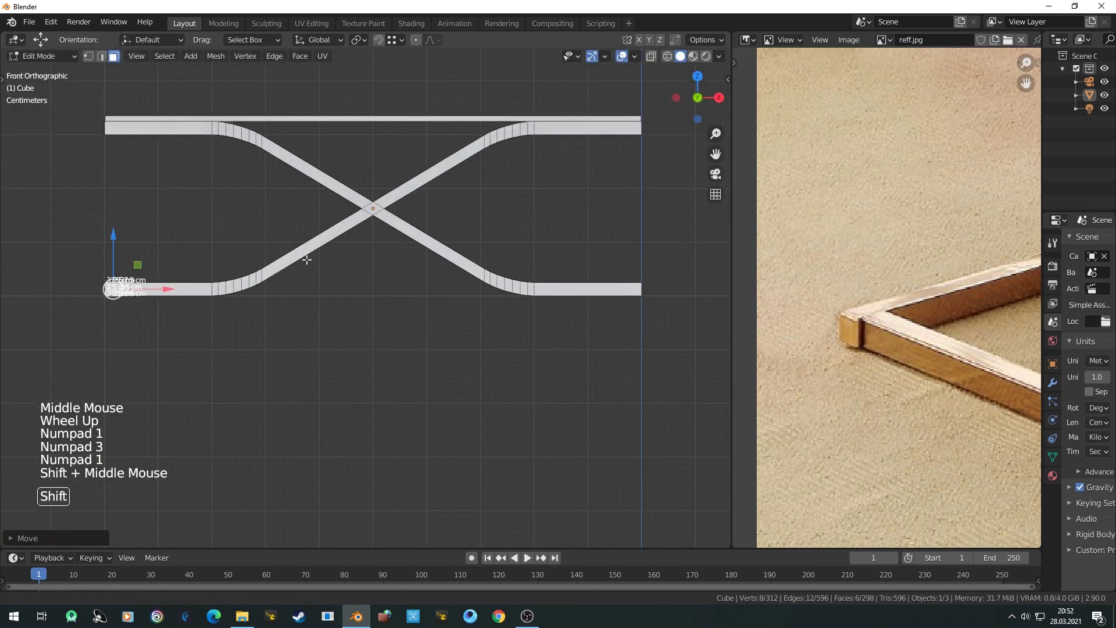
scroll(304, 249, up, 3)
middle_drag(868, 374, 847, 330)
scroll(860, 360, down, 1)
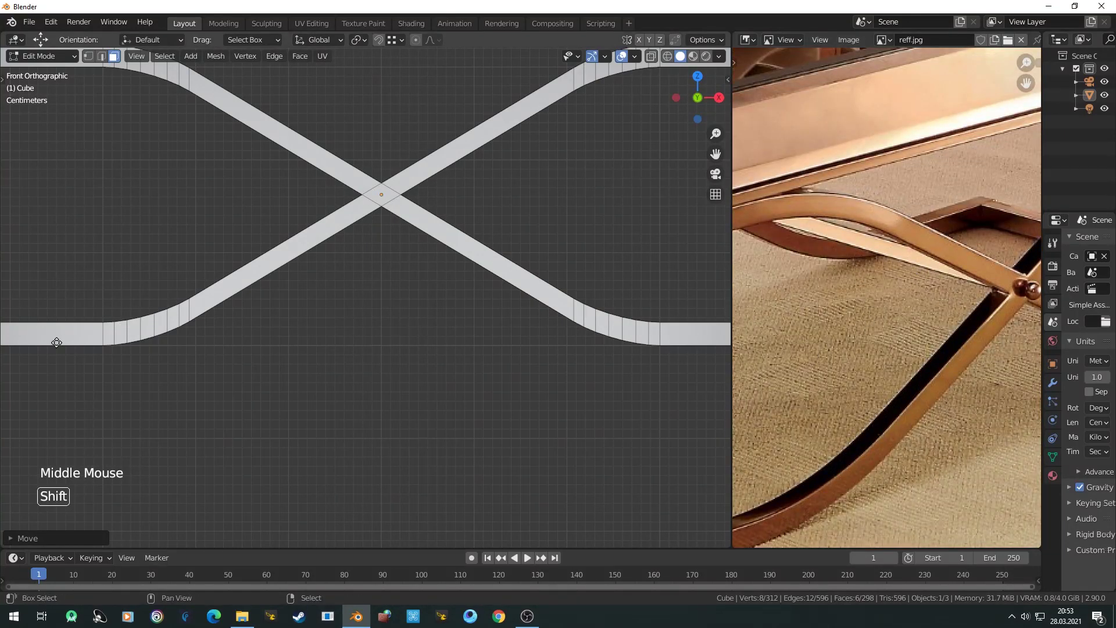
key(shift+d)
click(497, 204)
Step: Move the duplicated crossbar in front view so its square section sits roughly centred on the crossing of the legs
scroll(498, 204, up, 4)
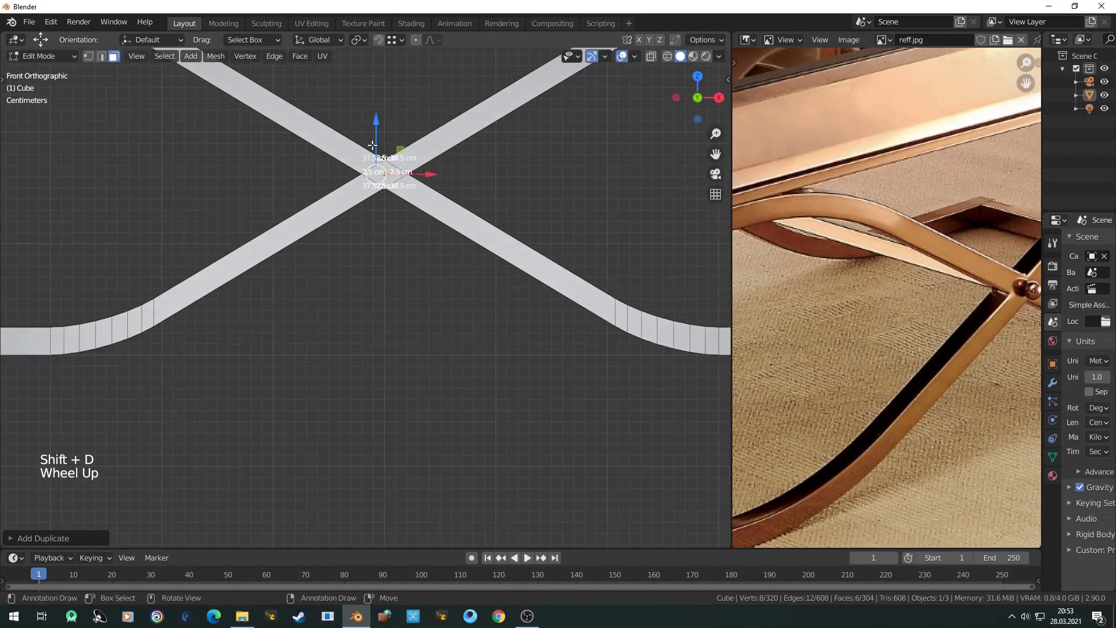
shift+middle_drag(487, 131, 467, 302)
scroll(513, 227, up, 6)
scroll(514, 226, down, 4)
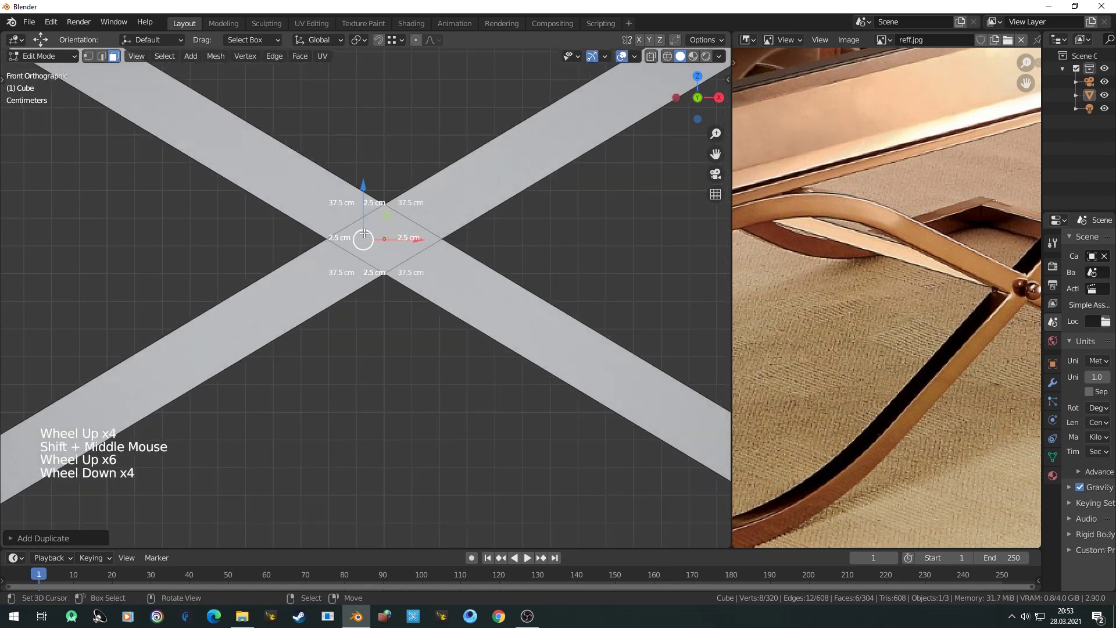
key(g)
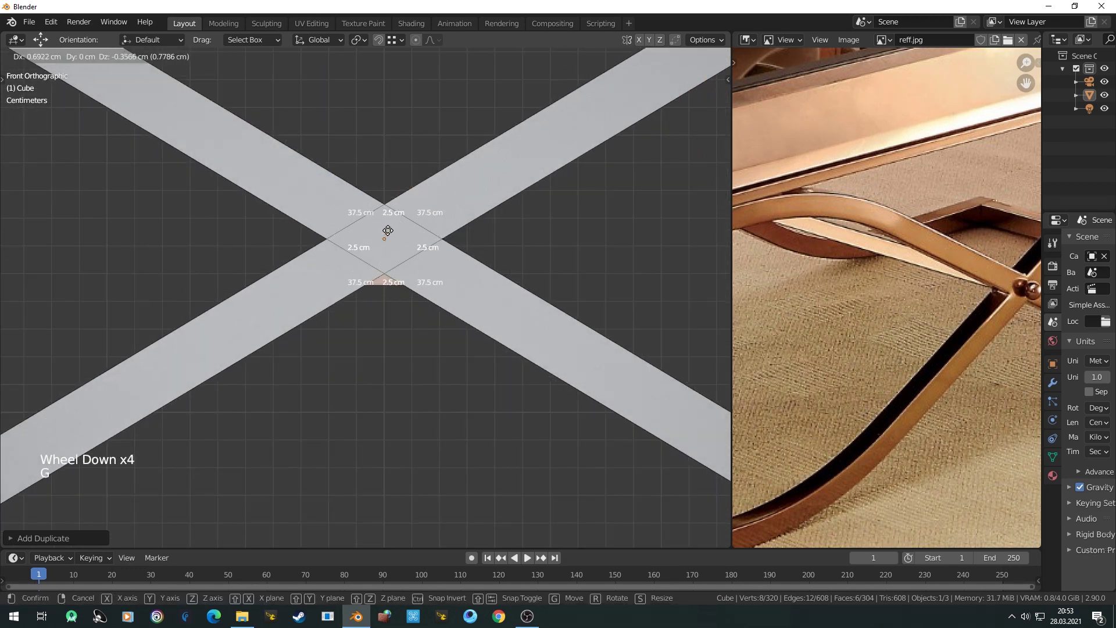
click(385, 229)
Step: Separate the selected crossbar from the table mesh into its own object, and select it in Object Mode
scroll(385, 228, up, 2)
scroll(385, 229, down, 2)
middle_drag(385, 228, 677, 238)
scroll(478, 272, down, 3)
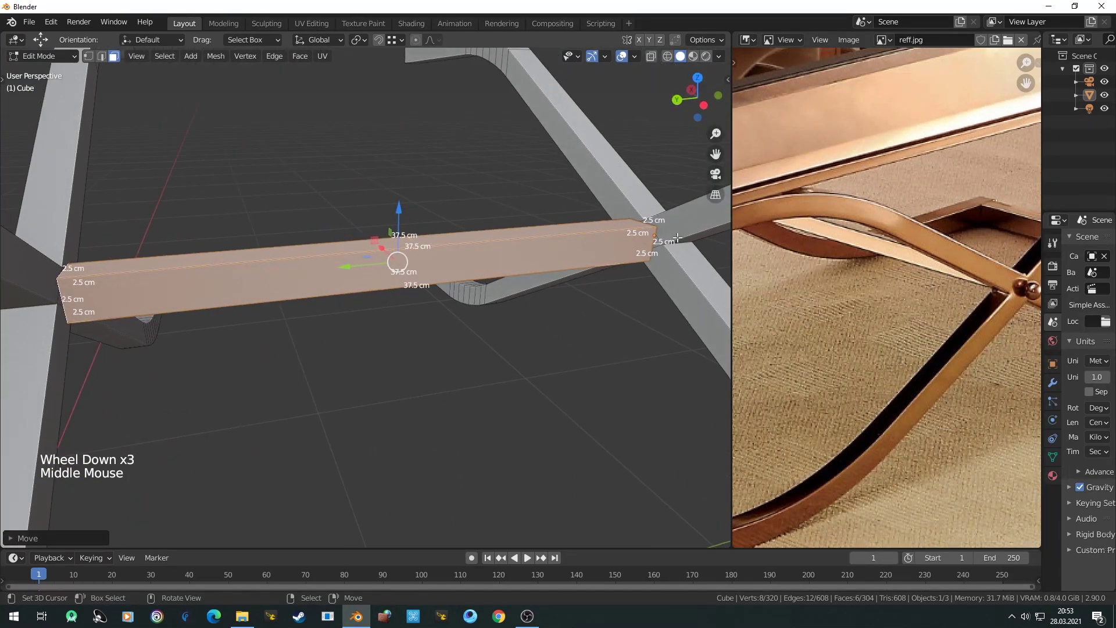
key(p)
click(549, 226)
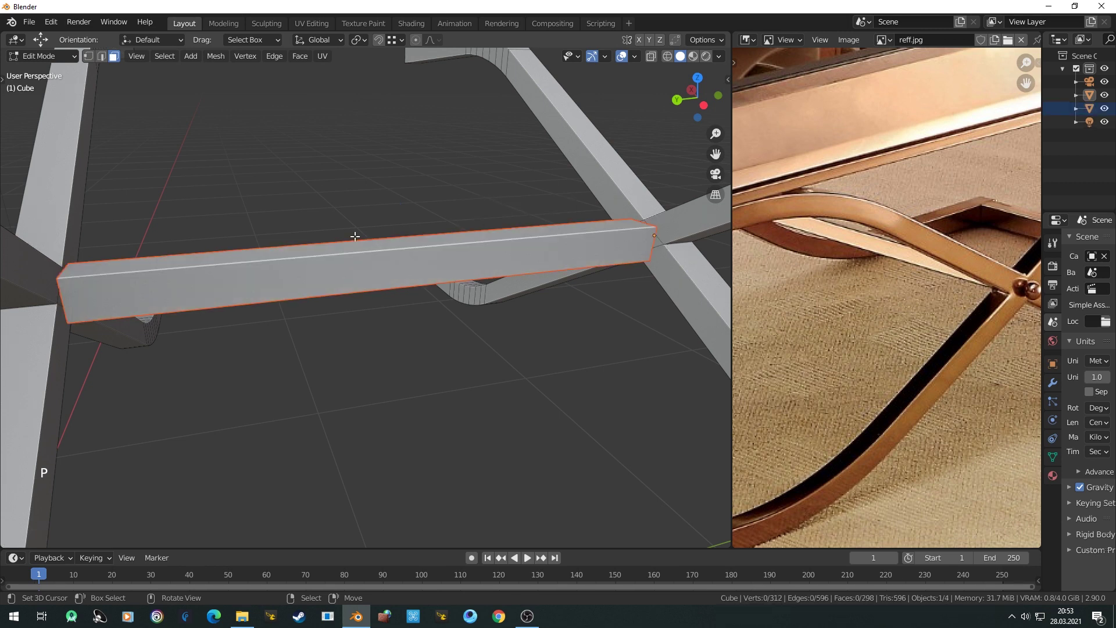
key(Tab)
right_click(356, 238)
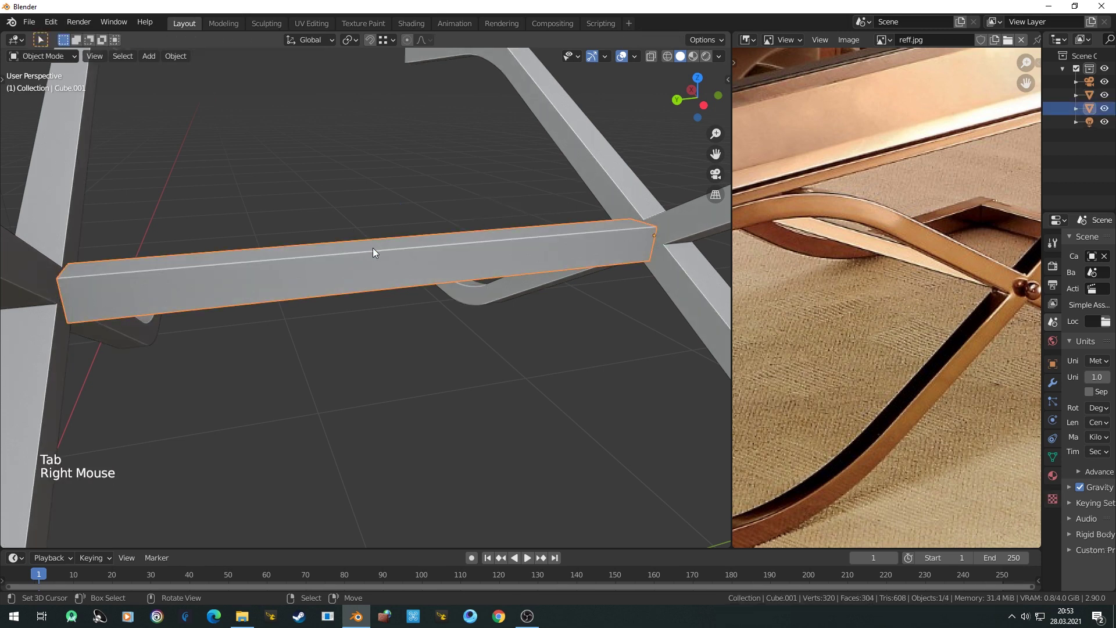
Step: Isolate the separated crossbar in local view, and snap the 3D cursor to its selected square end face
middle_drag(372, 247, 474, 252)
key(Tab)
scroll(474, 251, up, 2)
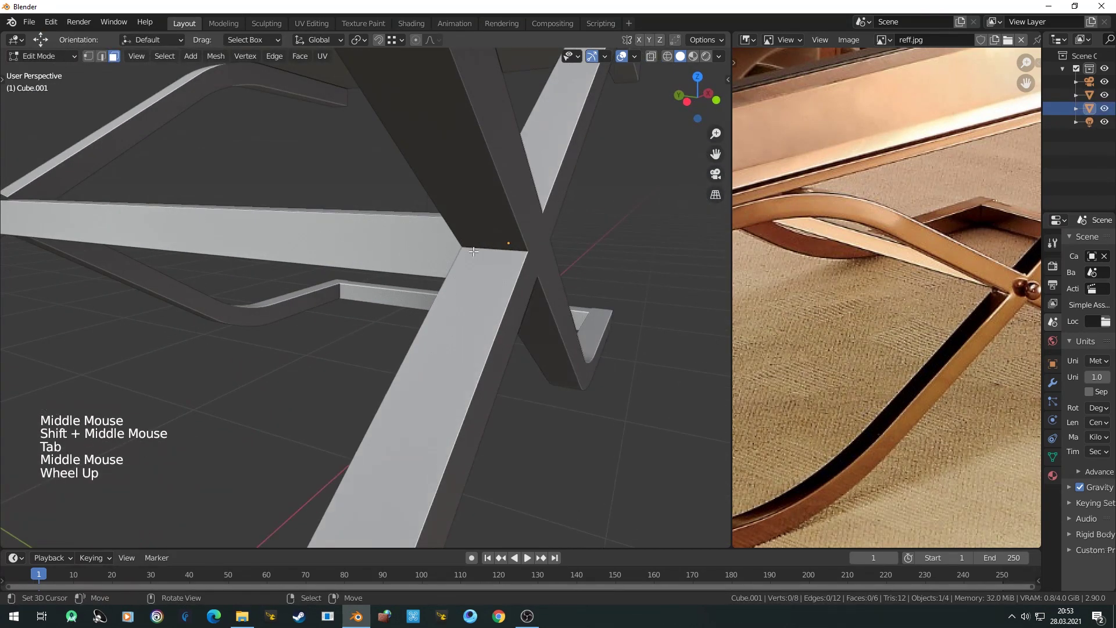
key(Tab)
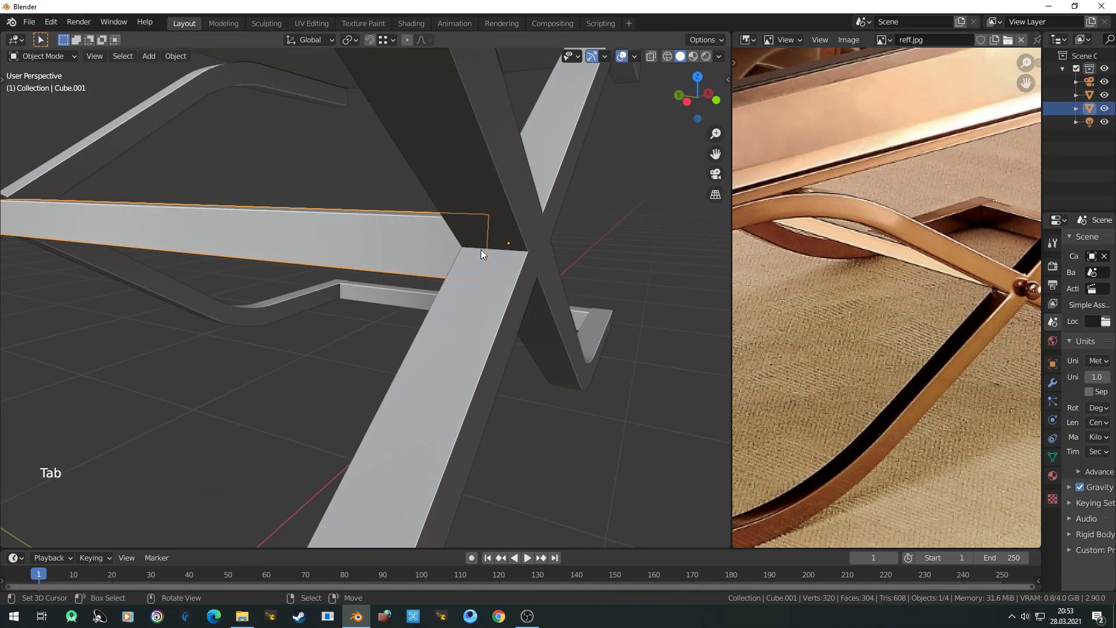
key(KP_Divide)
scroll(482, 254, up, 2)
key(Tab)
middle_drag(549, 301, 619, 330)
right_click(657, 352)
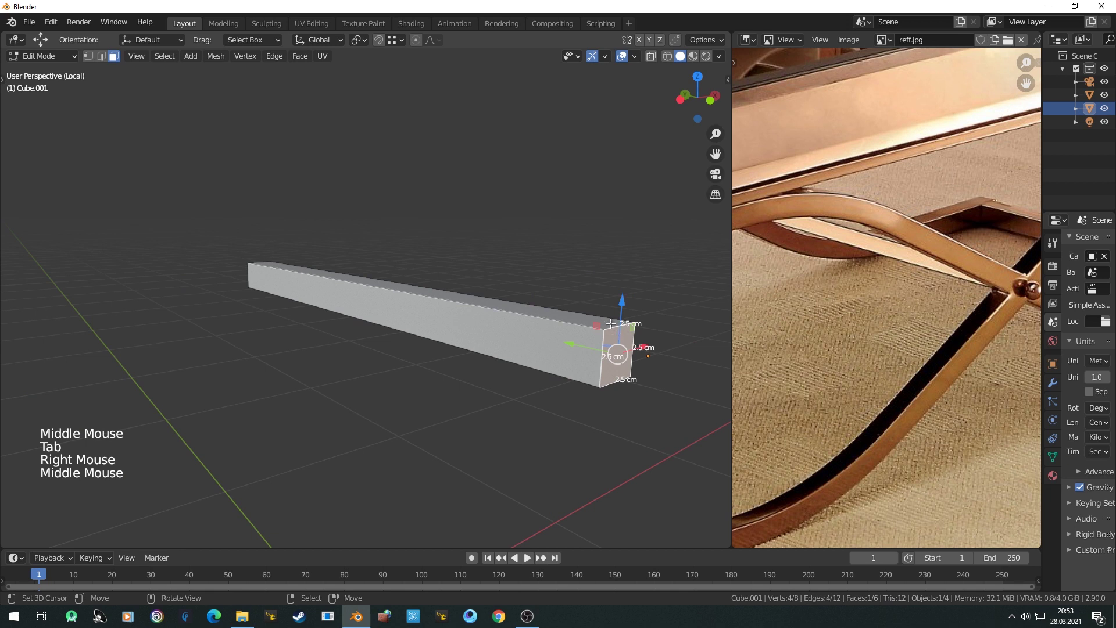
key(shift+s)
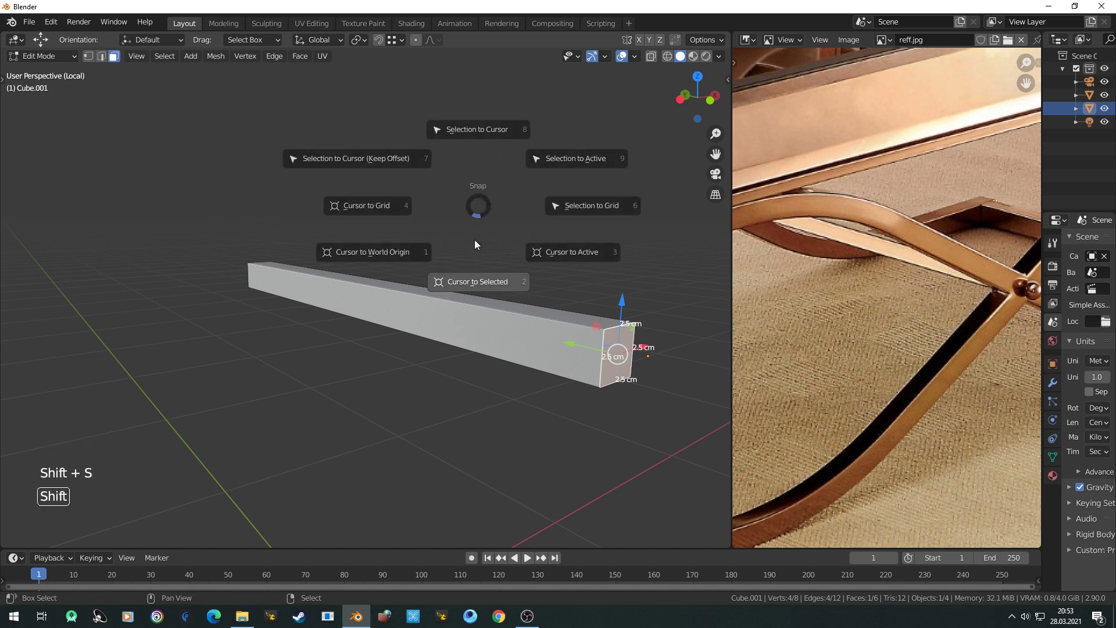
click(475, 295)
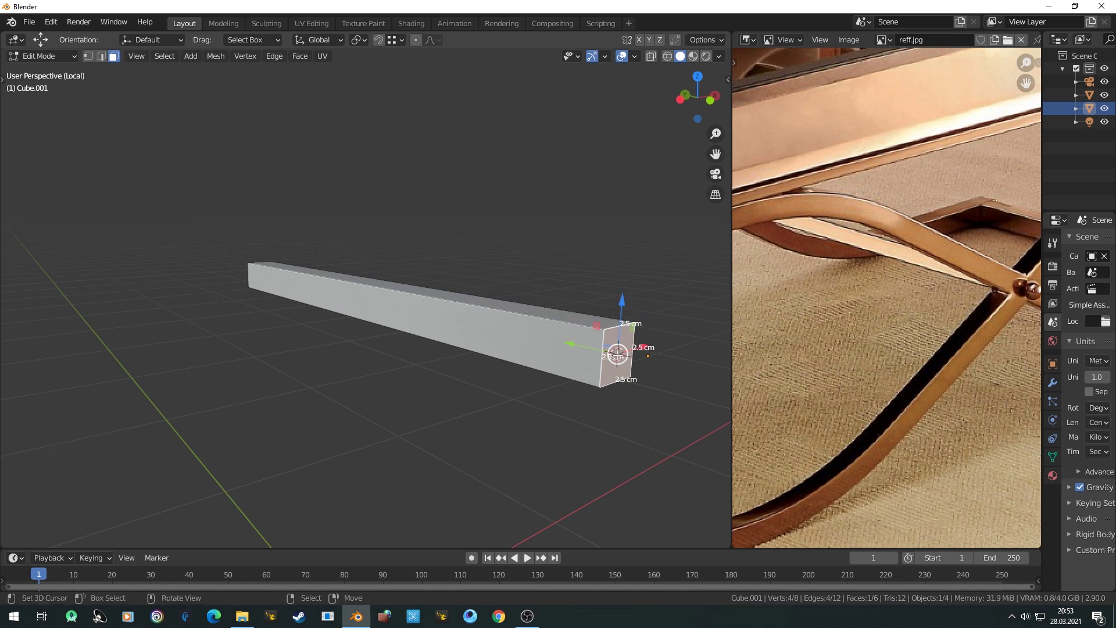
Step: Set the crossbar's origin to the 3D cursor, and leave local view to show the whole table
key(Tab)
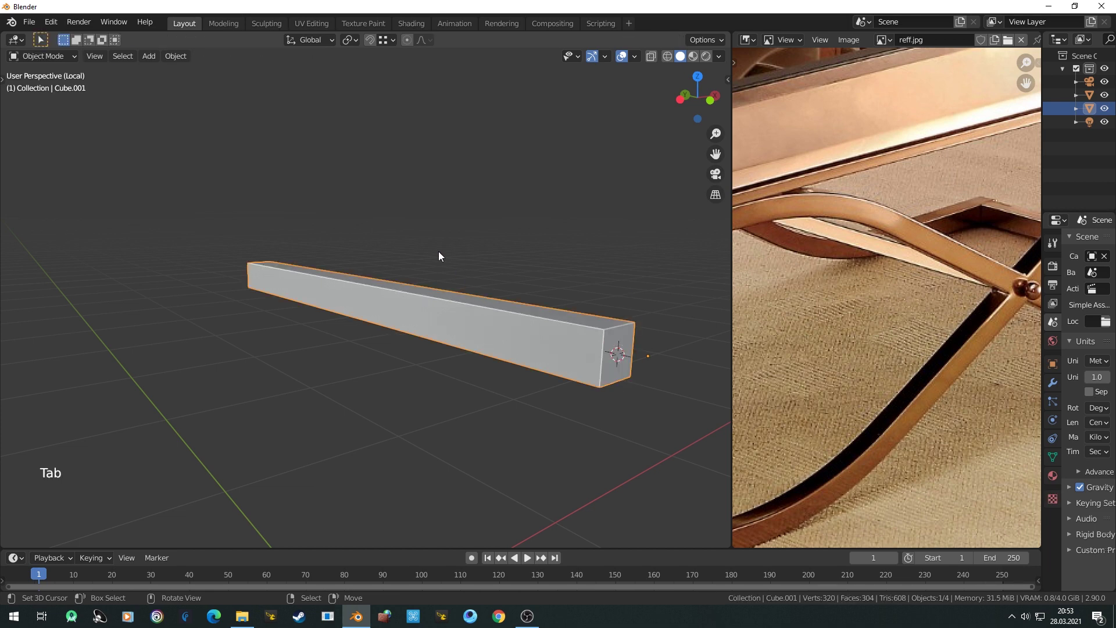
key(w)
mouse_move(437, 245)
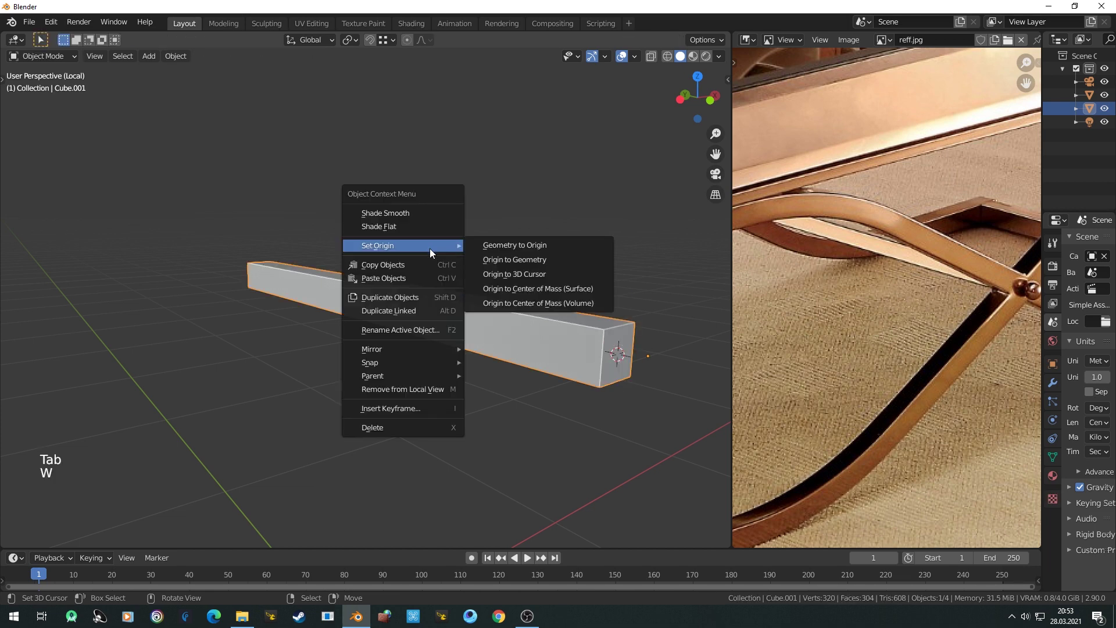
click(530, 274)
middle_drag(529, 275, 534, 282)
key(KP_Divide)
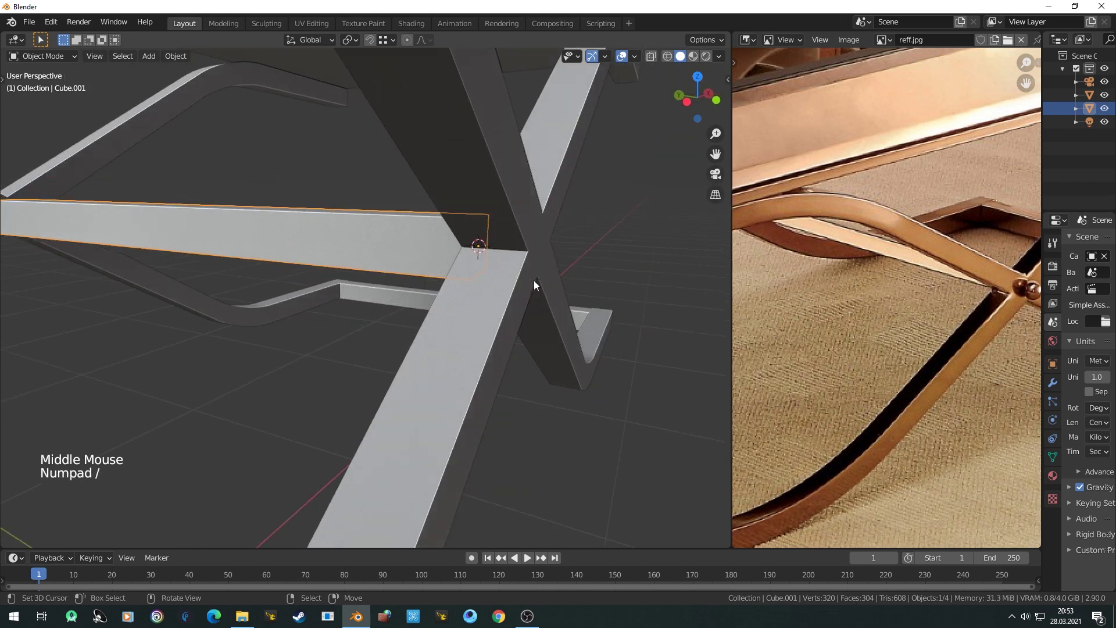
Step: Snap the 3D cursor to the table object's origin, and snap the separate crossbar to the cursor
right_click(518, 215)
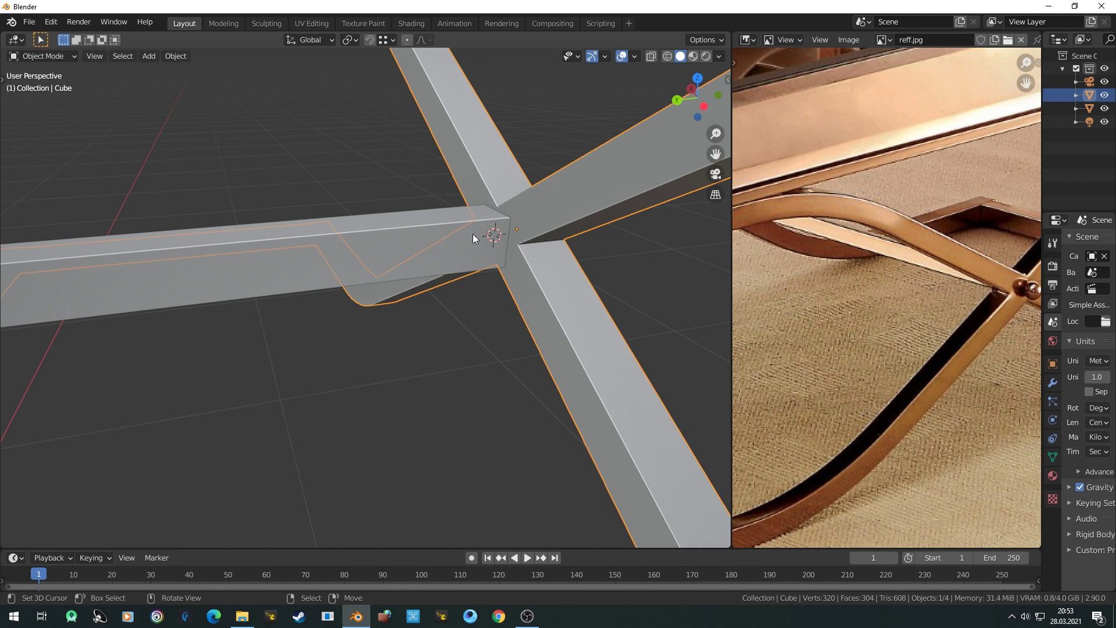
key(shift+s)
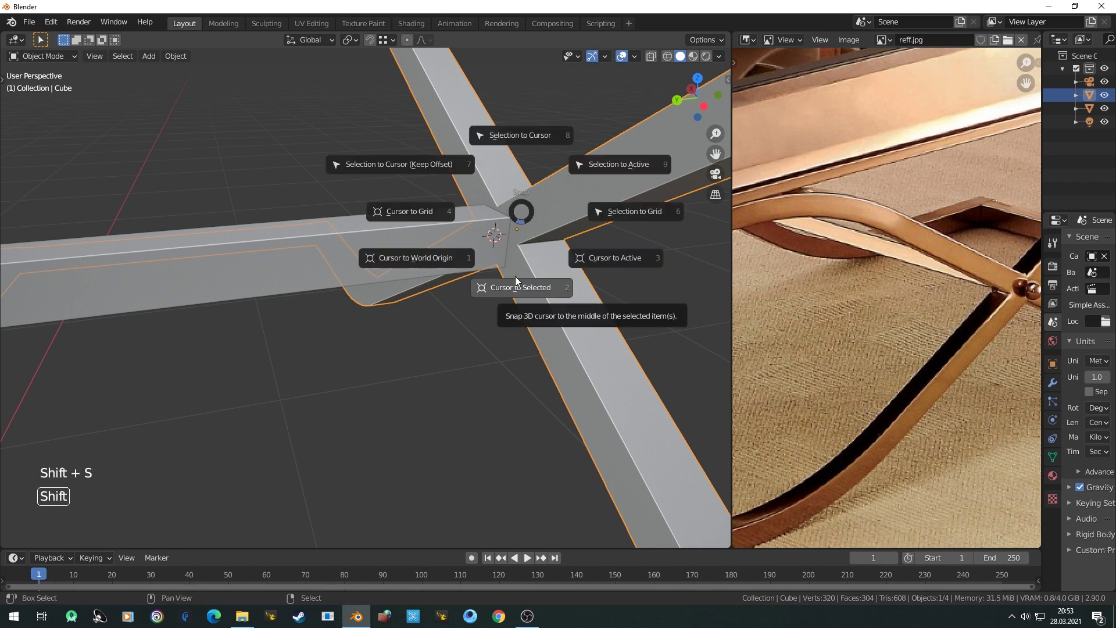
click(515, 287)
right_click(465, 231)
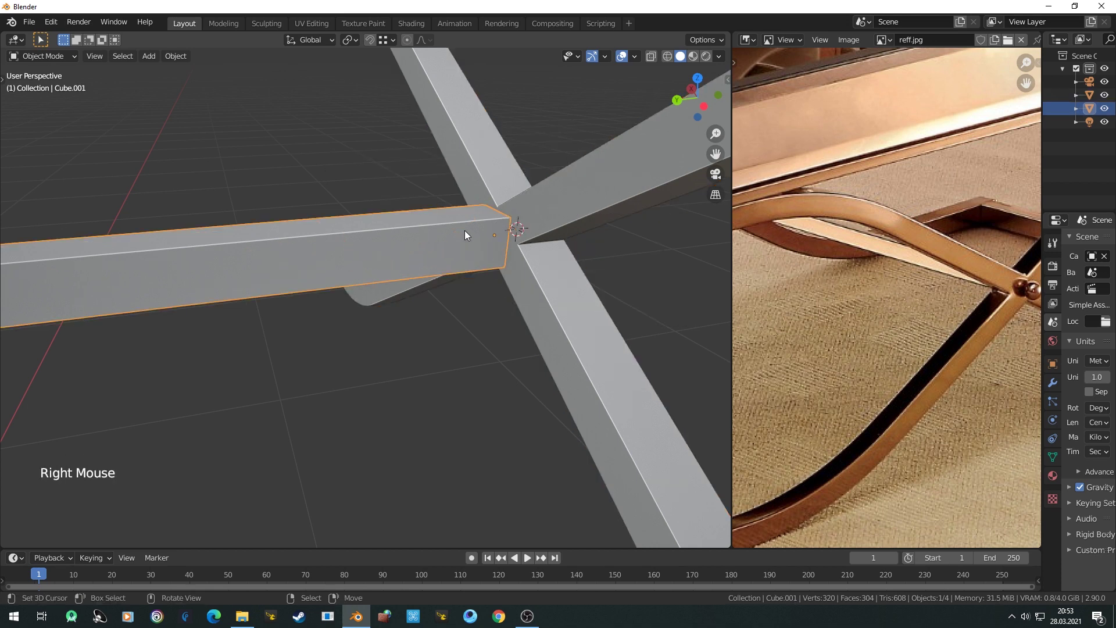
key(shift+s)
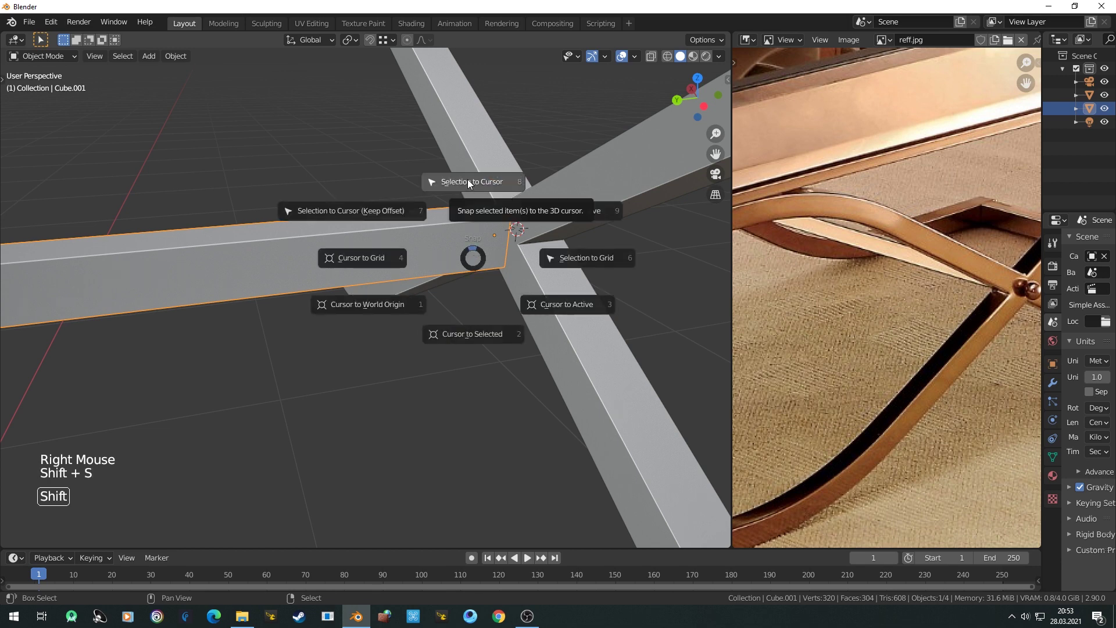
click(470, 180)
middle_drag(554, 247, 505, 220)
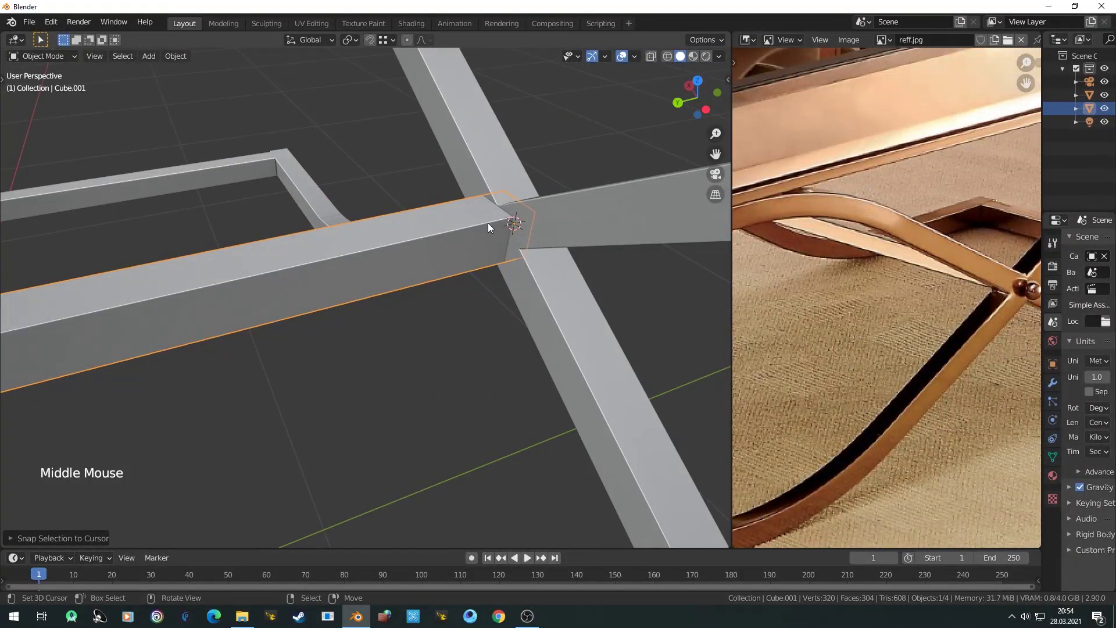
scroll(530, 216, down, 3)
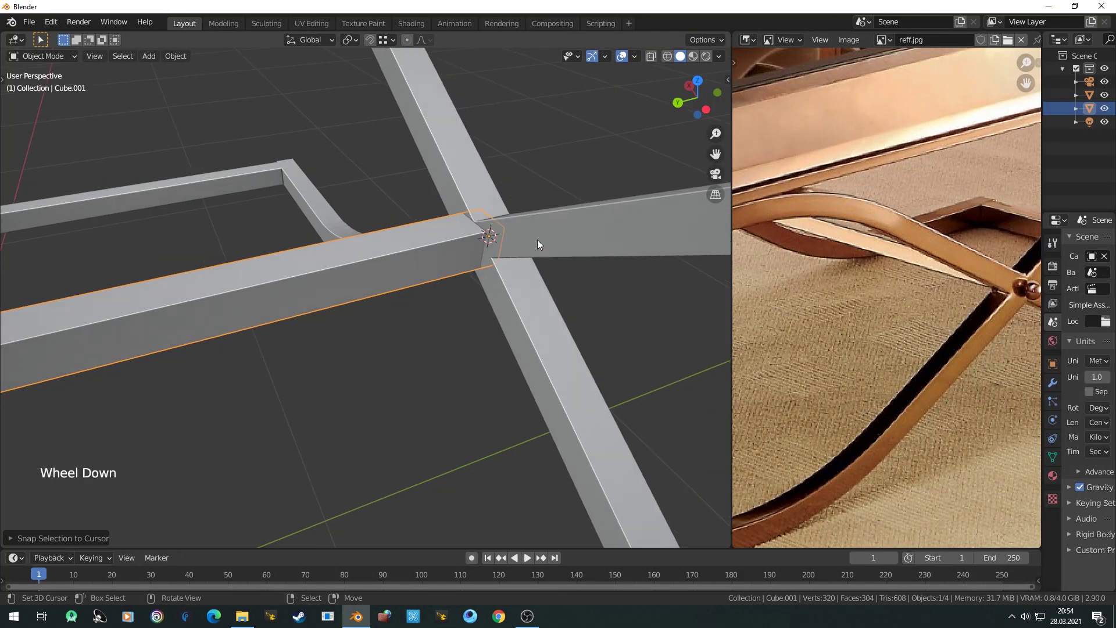
mouse_move(538, 241)
middle_down()
mouse_move(406, 254)
mouse_move(535, 244)
middle_up()
scroll(536, 244, up, 1)
scroll(535, 245, down, 1)
Step: Move the crossbar along global Y with snapping, so it fits between the two pairs of crossed legs
key(g)
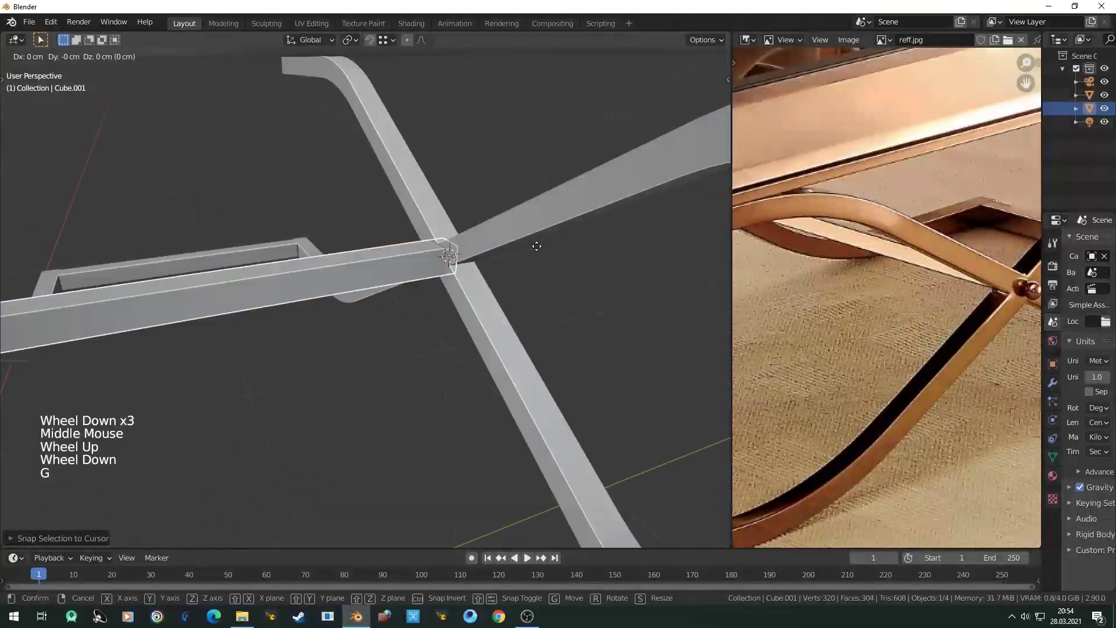
click(437, 238)
scroll(457, 218, up, 3)
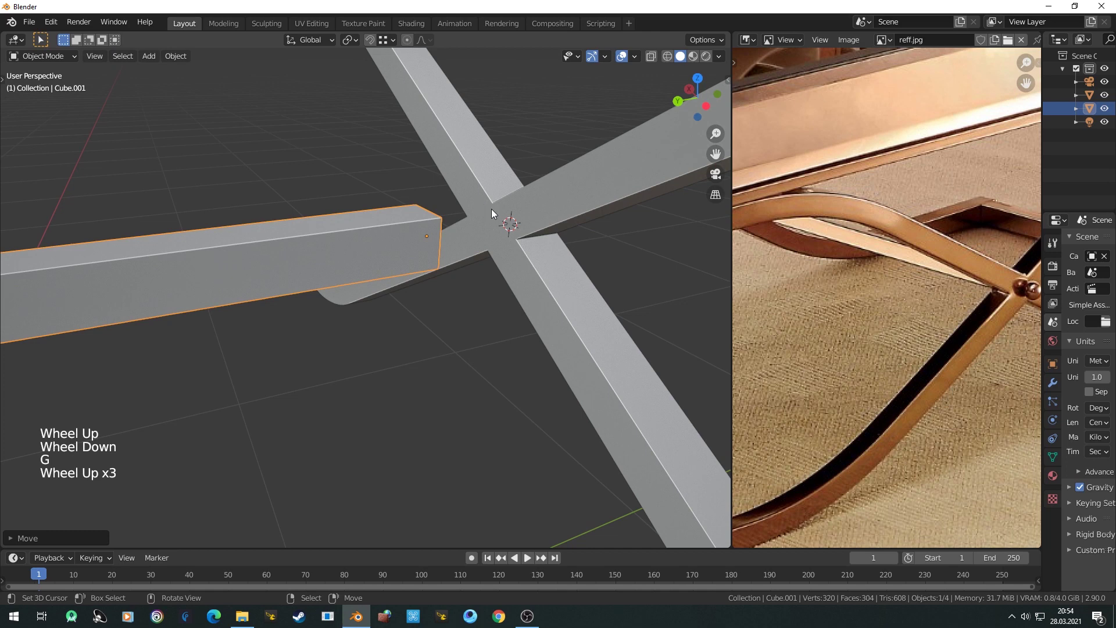
key(g)
key(ctrl)
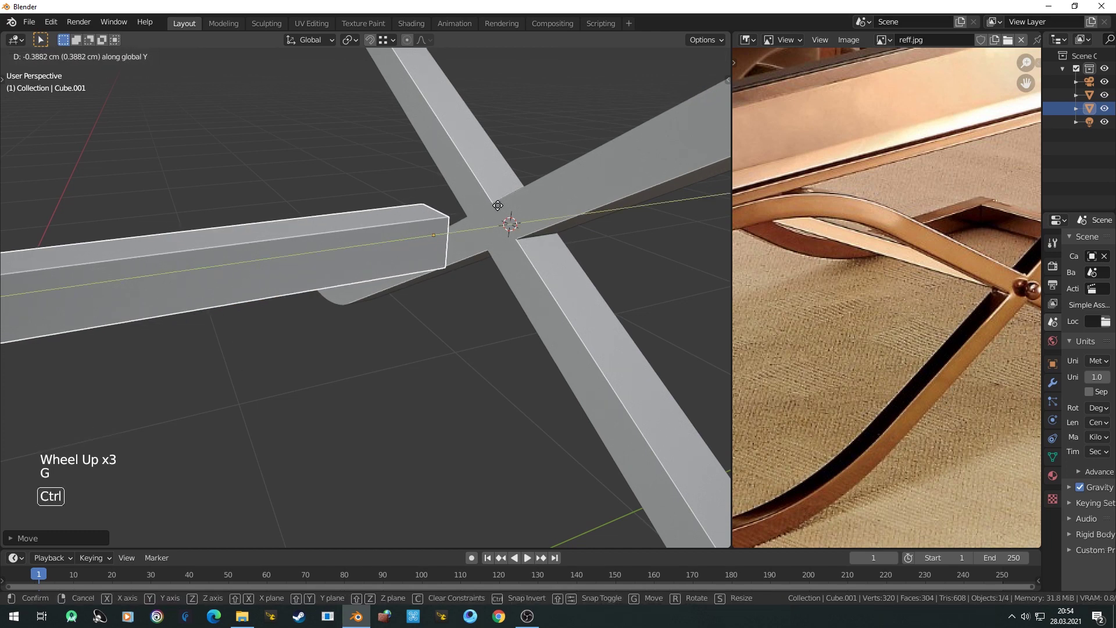
click(354, 300)
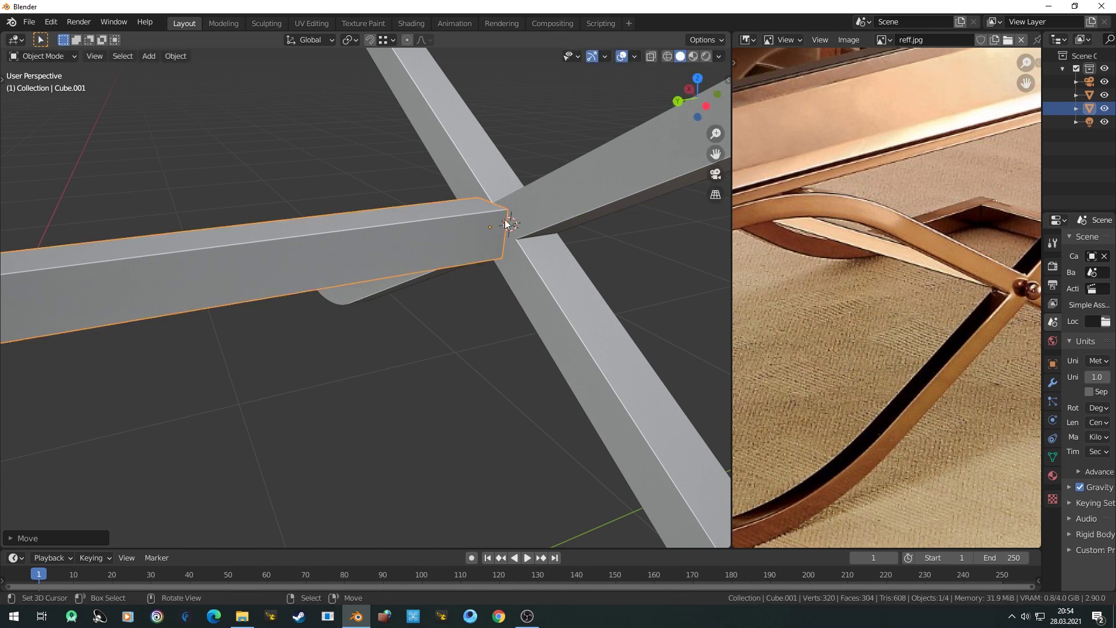
Step: Examine how both ends of the crossbar meet the legs, using wireframe and solid display
middle_drag(374, 239, 524, 239)
scroll(561, 224, down, 6)
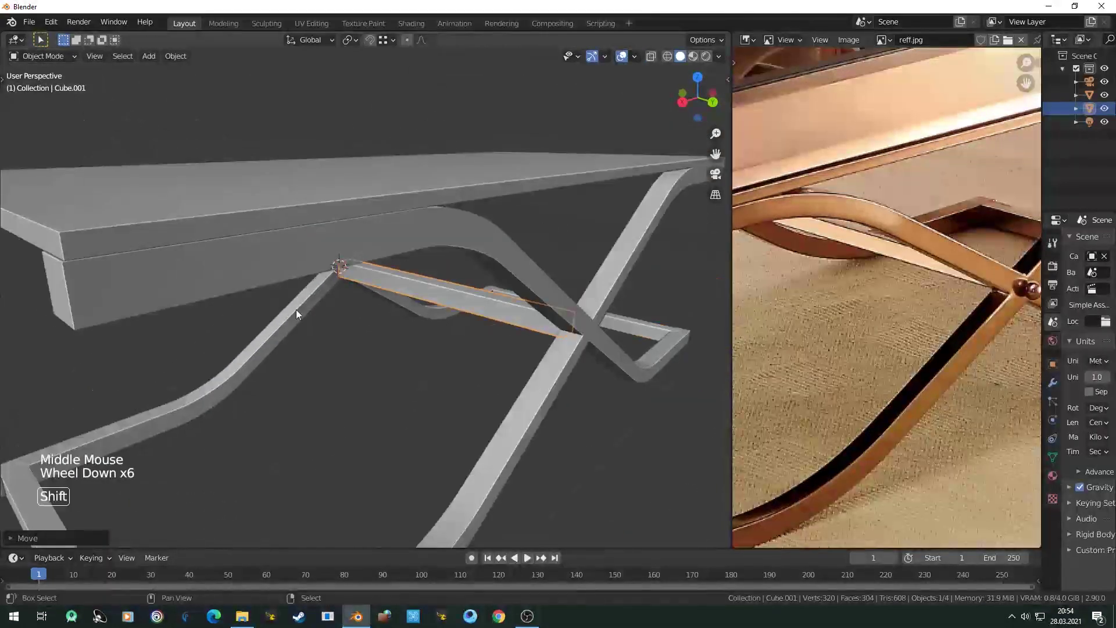
shift+middle_drag(296, 309, 376, 339)
key(z)
right_click(380, 344)
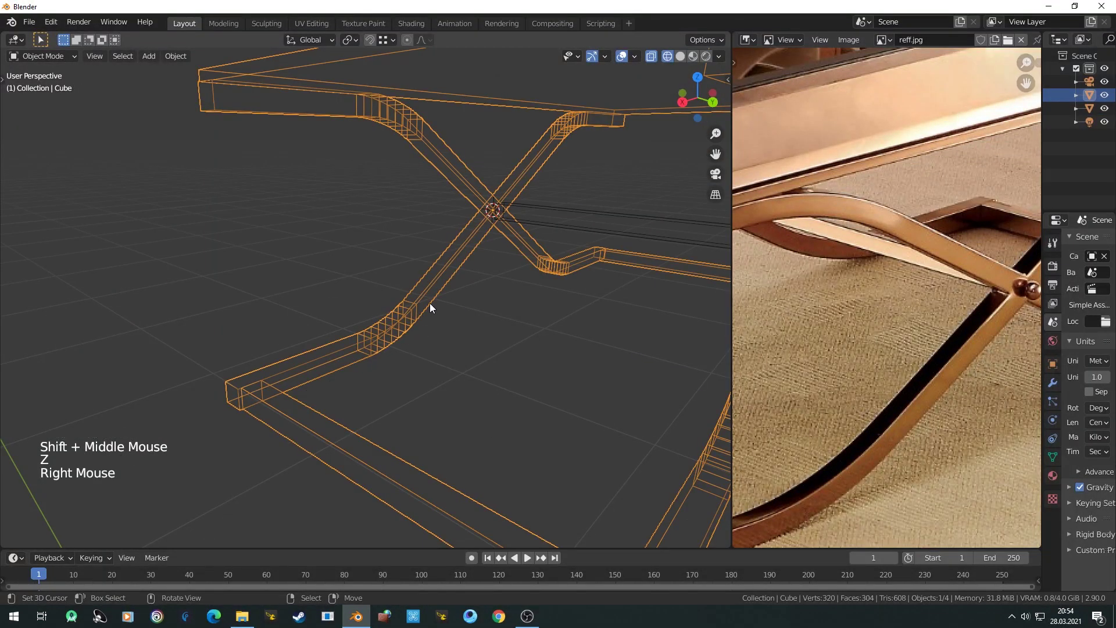
key(z)
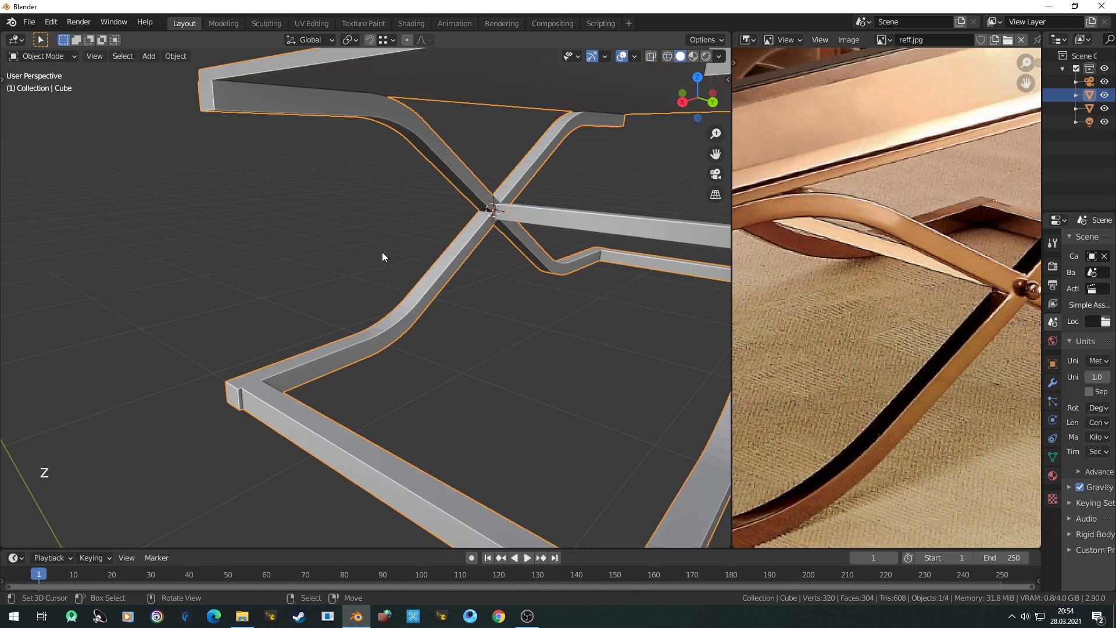
middle_drag(417, 259, 601, 267)
scroll(344, 159, up, 2)
Step: Inspect the crossbar's section against the leg crossing in front wireframe view, and compare it with the reference image
right_click(344, 159)
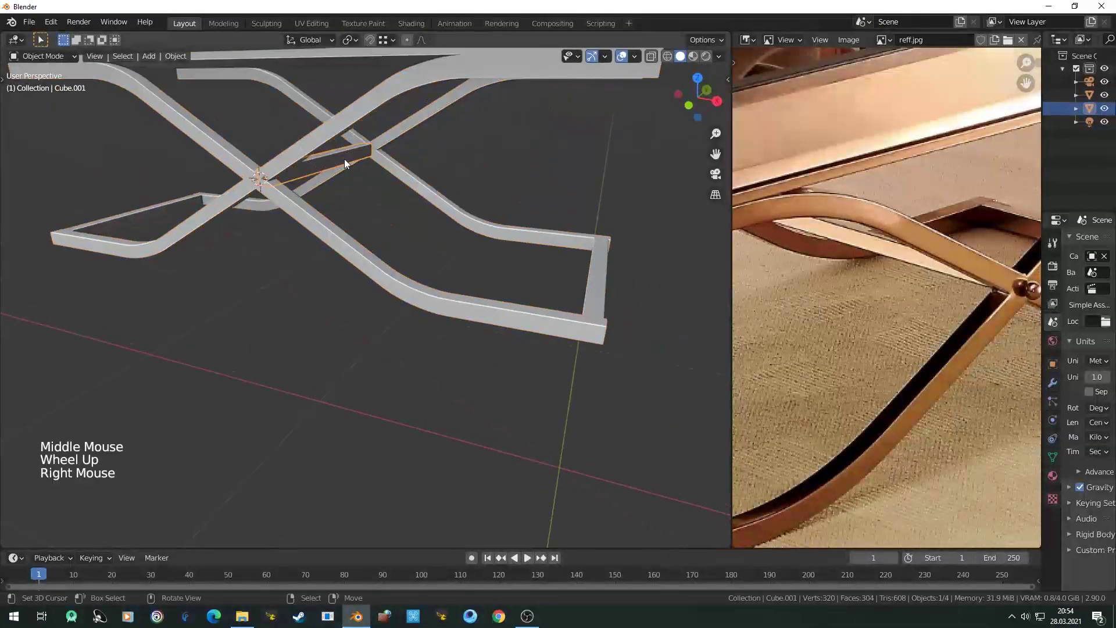
key(KP_1)
key(z)
scroll(188, 160, up, 1)
shift+middle_drag(187, 160, 379, 263)
scroll(380, 263, up, 3)
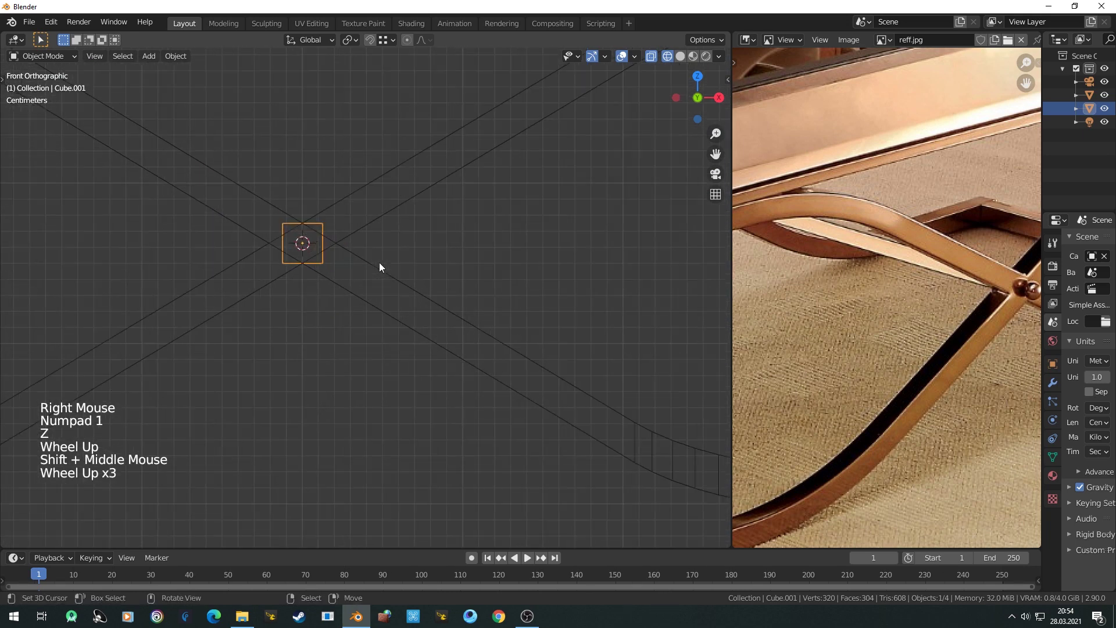
scroll(203, 235, up, 4)
scroll(496, 399, up, 3)
shift+middle_drag(204, 235, 465, 399)
scroll(496, 399, up, 2)
middle_drag(850, 365, 841, 284)
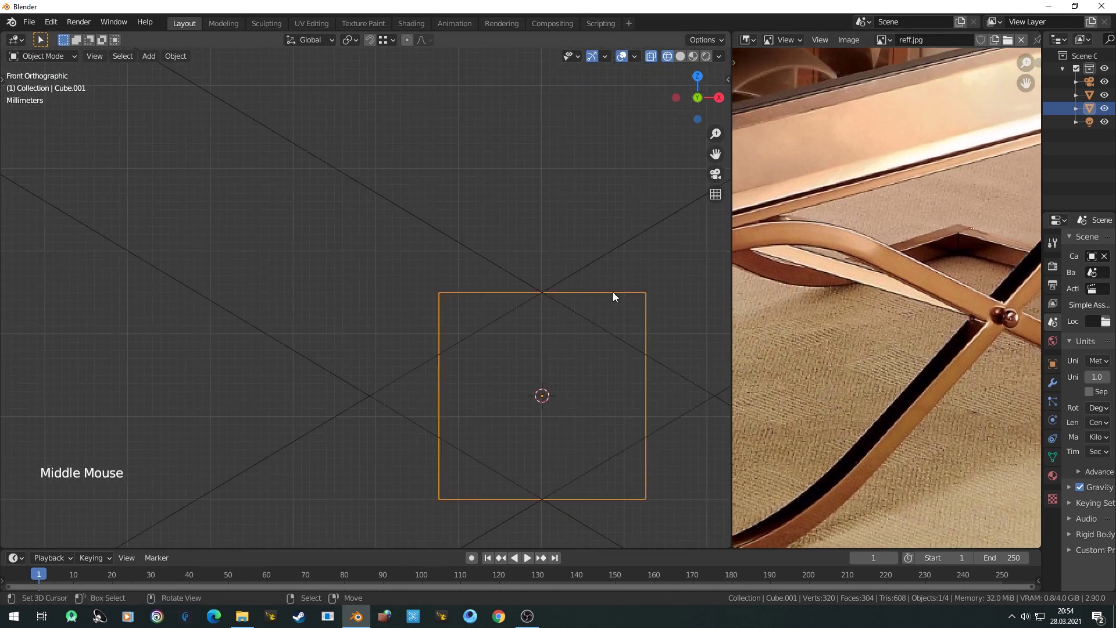
scroll(613, 293, down, 1)
key(r)
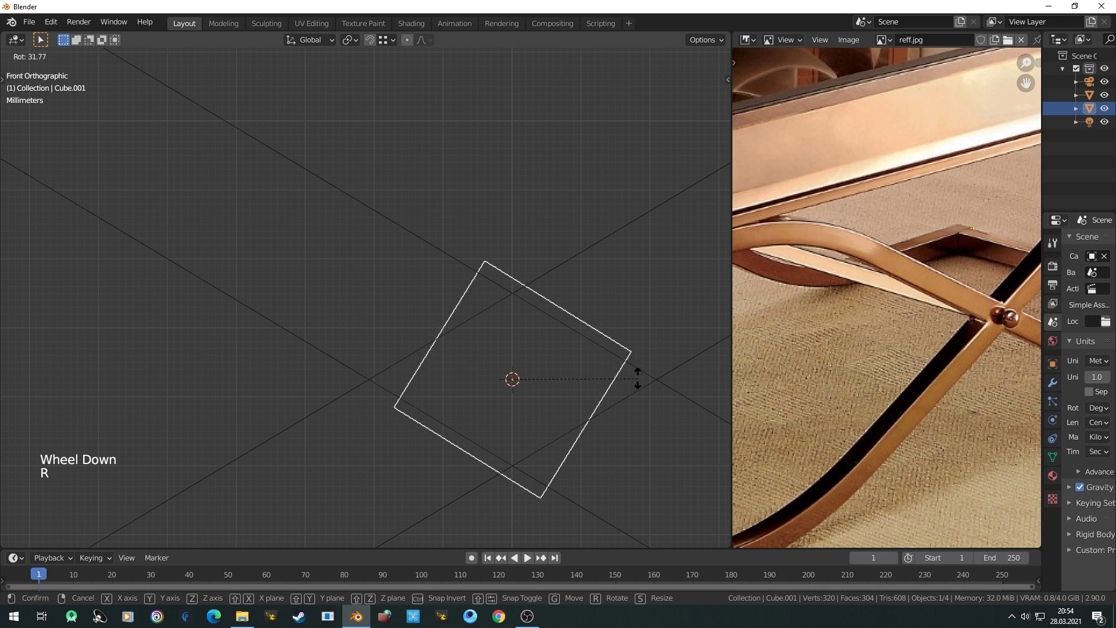
right_click(637, 376)
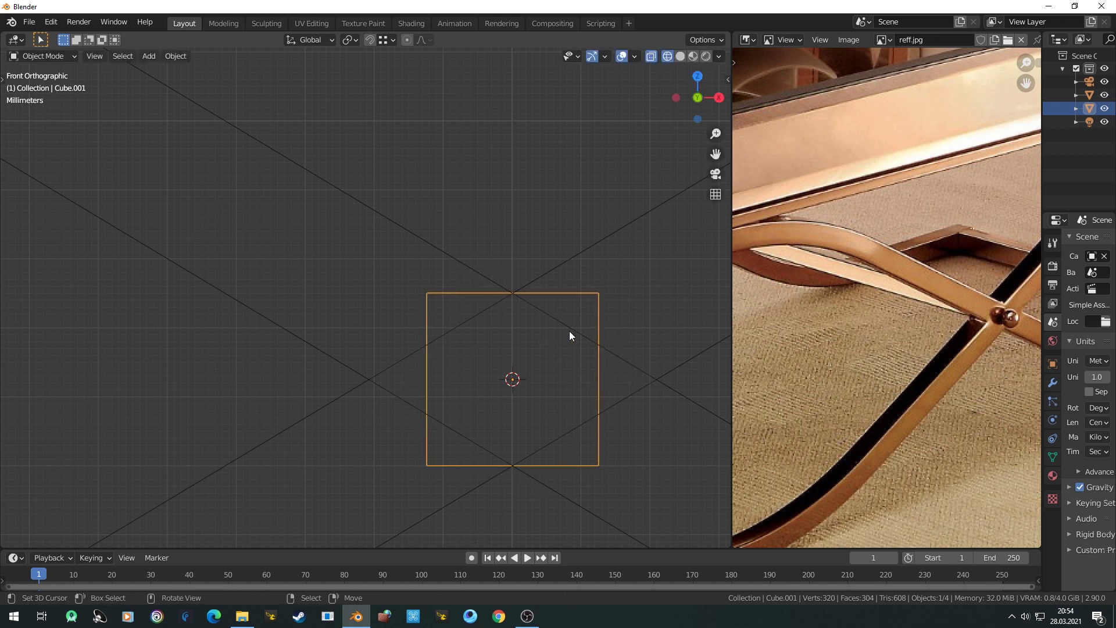
scroll(599, 328, down, 3)
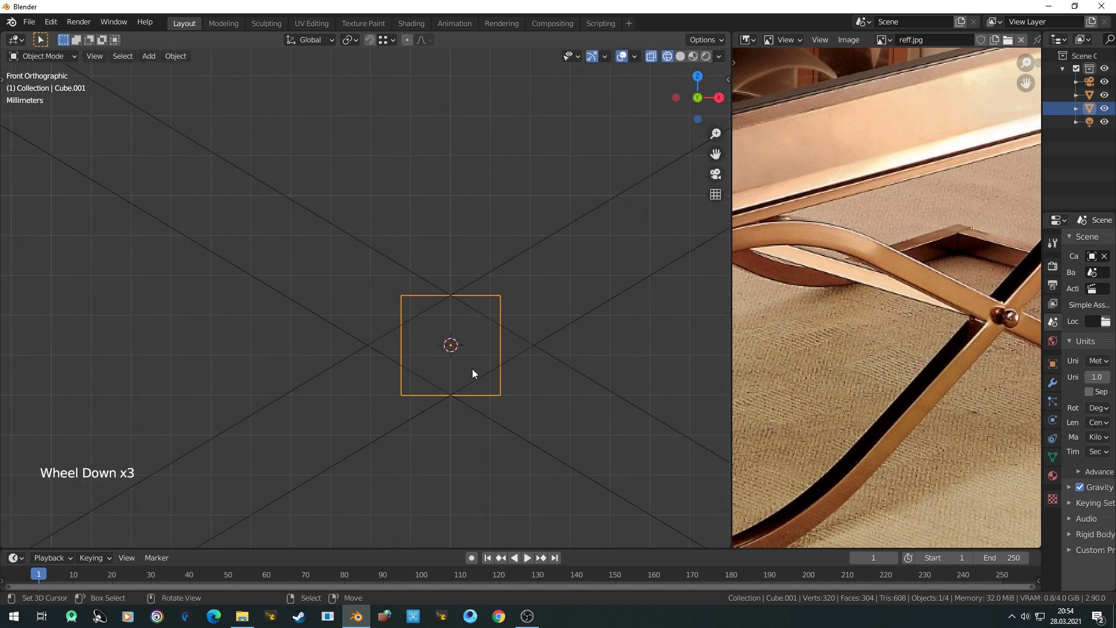
Step: Deselect everything in solid display, and examine the round knobs at the leg crossing in the reference image
key(z)
mouse_move(425, 356)
middle_down()
mouse_move(456, 382)
mouse_move(406, 396)
mouse_move(514, 381)
middle_up()
scroll(435, 381, down, 4)
key(a)
key(a)
key(a)
middle_drag(948, 327, 815, 345)
scroll(826, 343, up, 4)
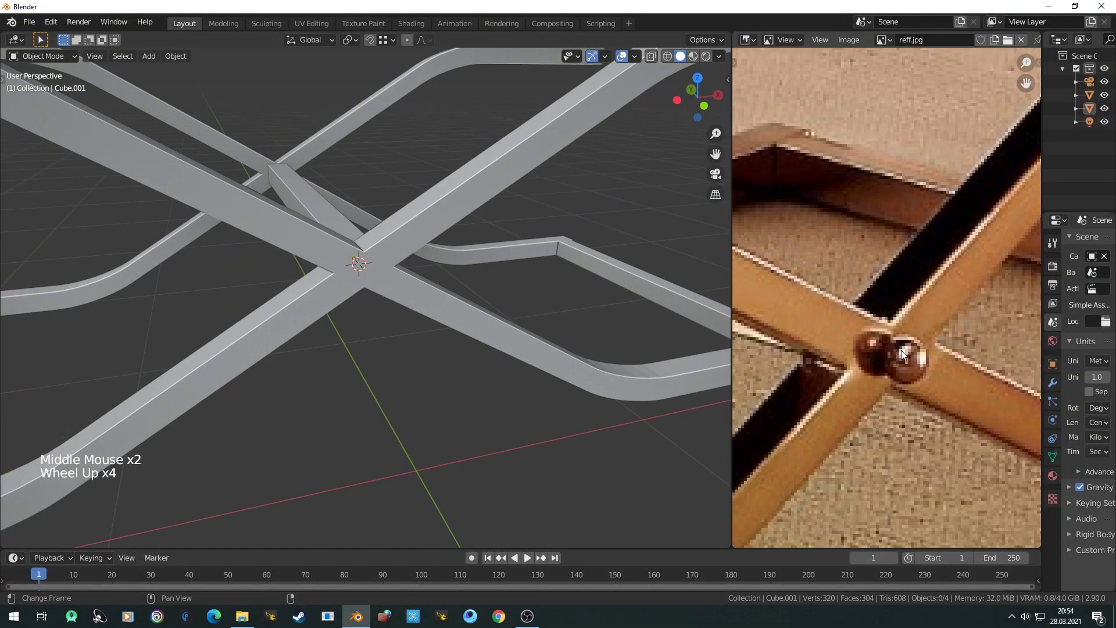
middle_drag(394, 291, 431, 301)
scroll(431, 301, up, 1)
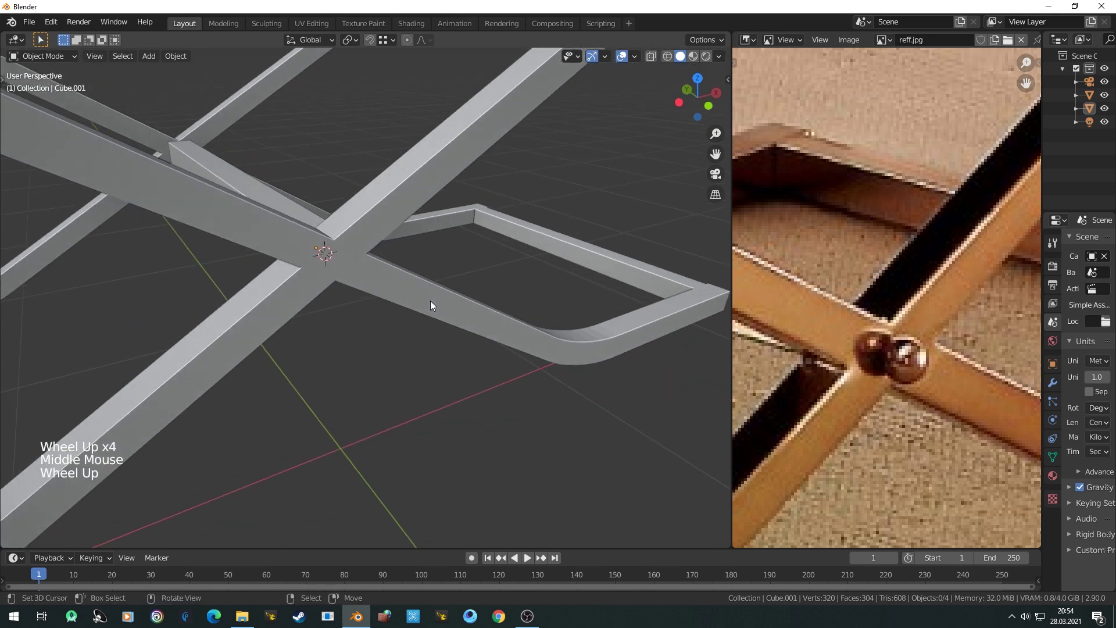
Step: Try adding a UV sphere at the leg crossing and scaling it down to knob size
right_click(323, 232)
middle_drag(323, 231, 341, 255)
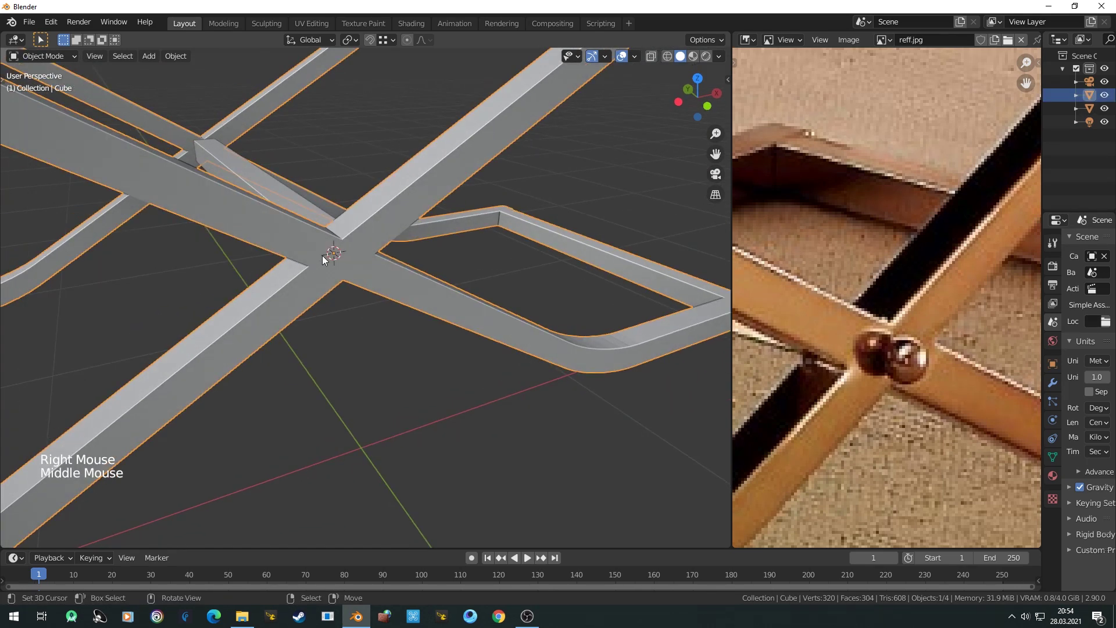
key(shift+a)
mouse_move(312, 233)
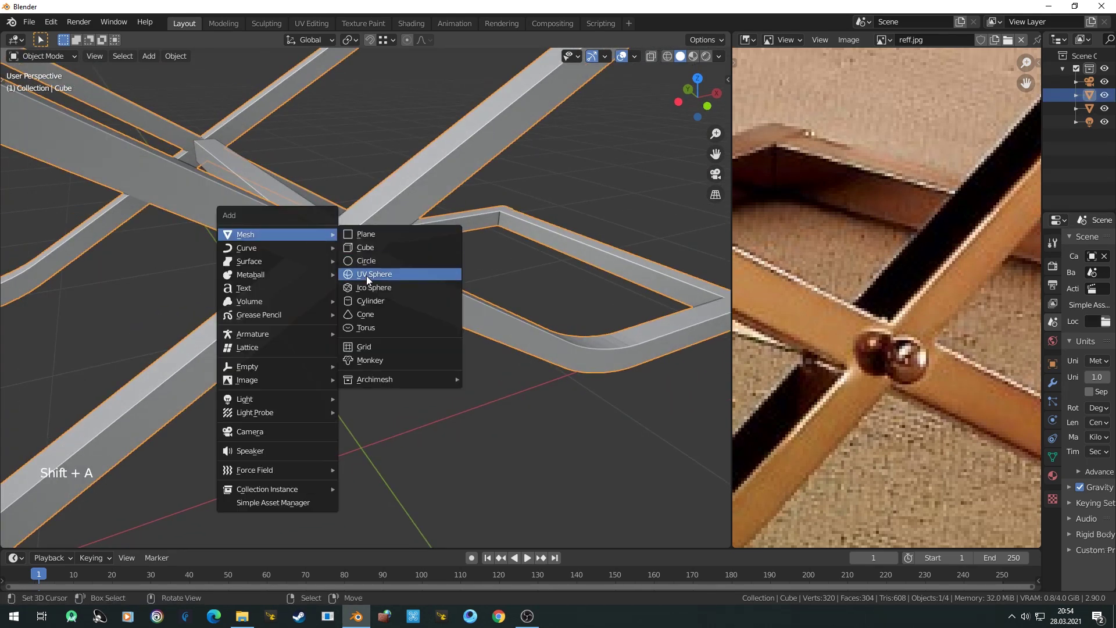
click(367, 275)
key(s)
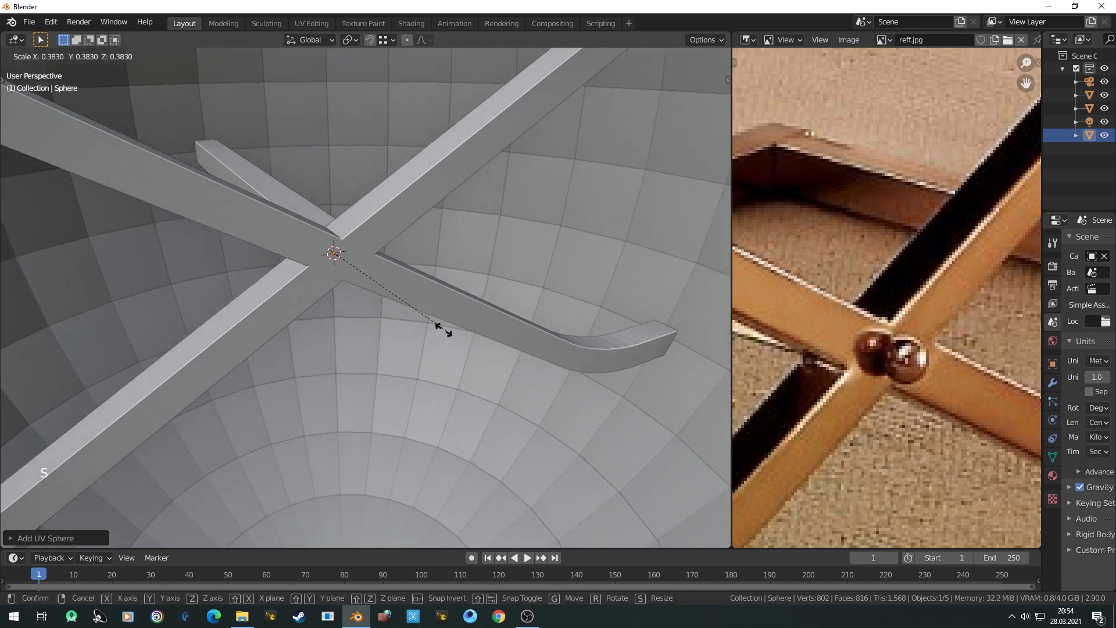
click(341, 264)
key(s)
click(390, 290)
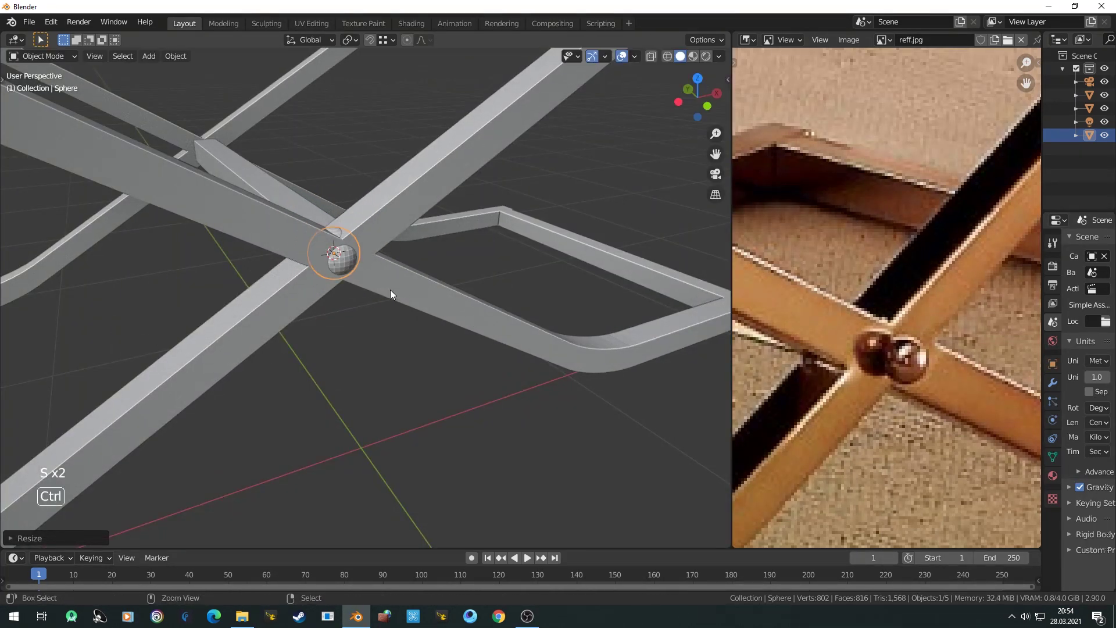
Step: Undo the sphere's scaling and delete the sphere
key(ctrl+z)
key(ctrl+z)
key(ctrl+z)
scroll(389, 290, down, 6)
key(x)
click(421, 320)
Step: Add a UV sphere at the 3D cursor and scale it uniformly by 0.025
key(shift+a)
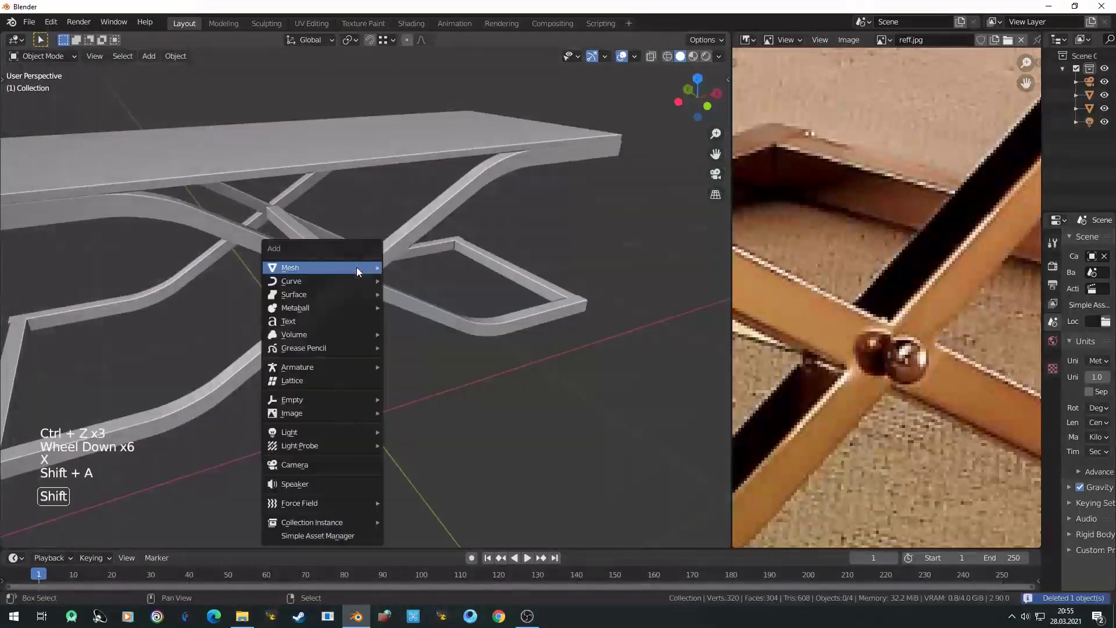
mouse_move(357, 267)
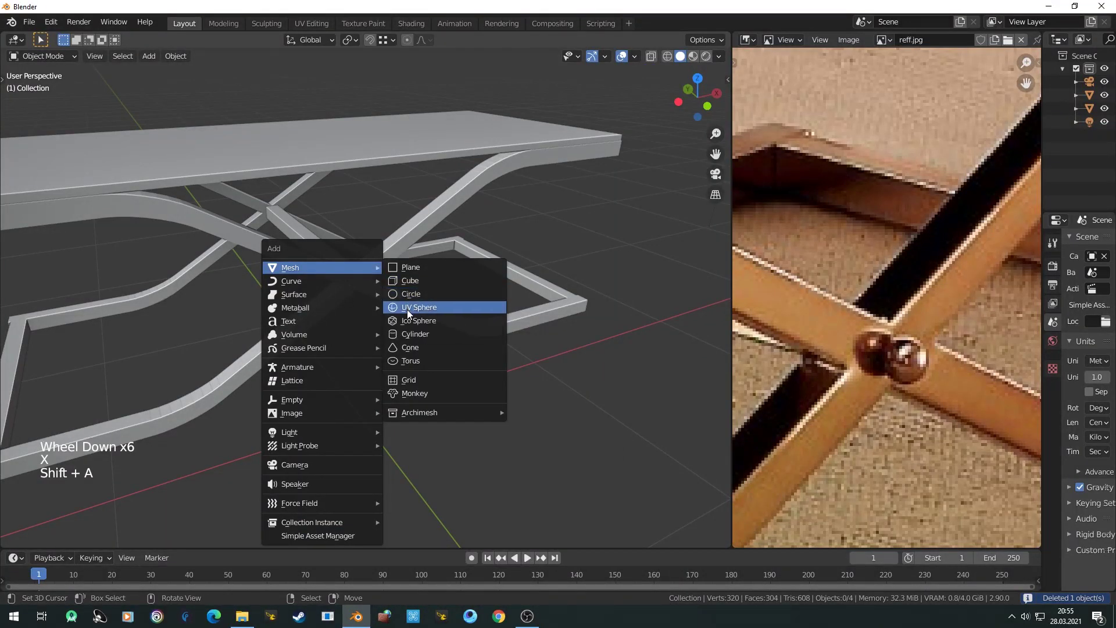
click(407, 308)
scroll(379, 386, down, 6)
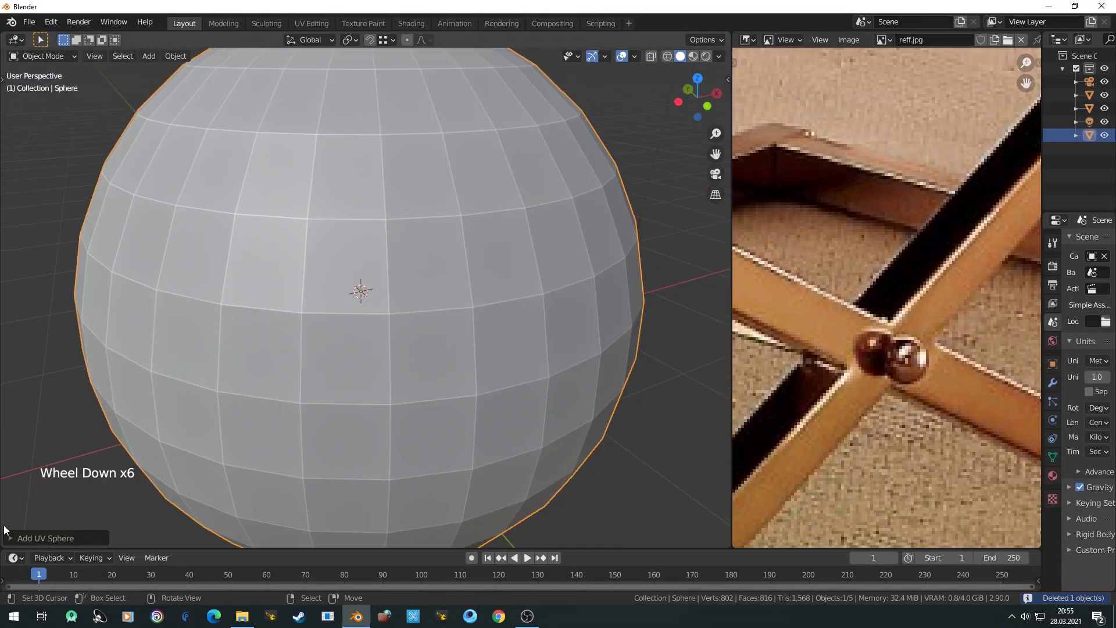
click(43, 536)
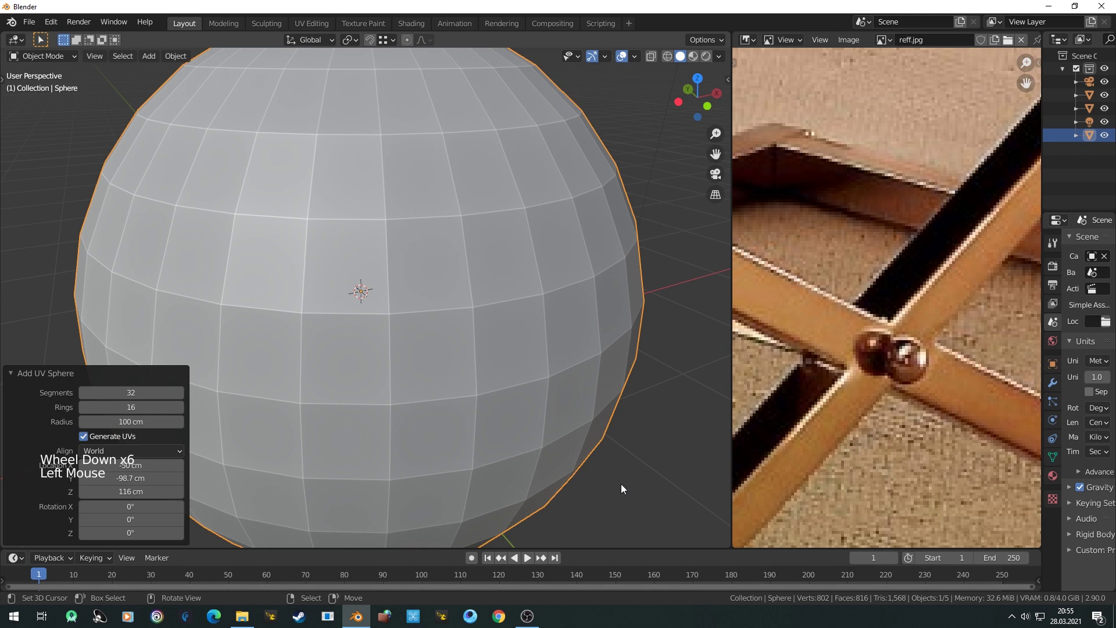
key(s)
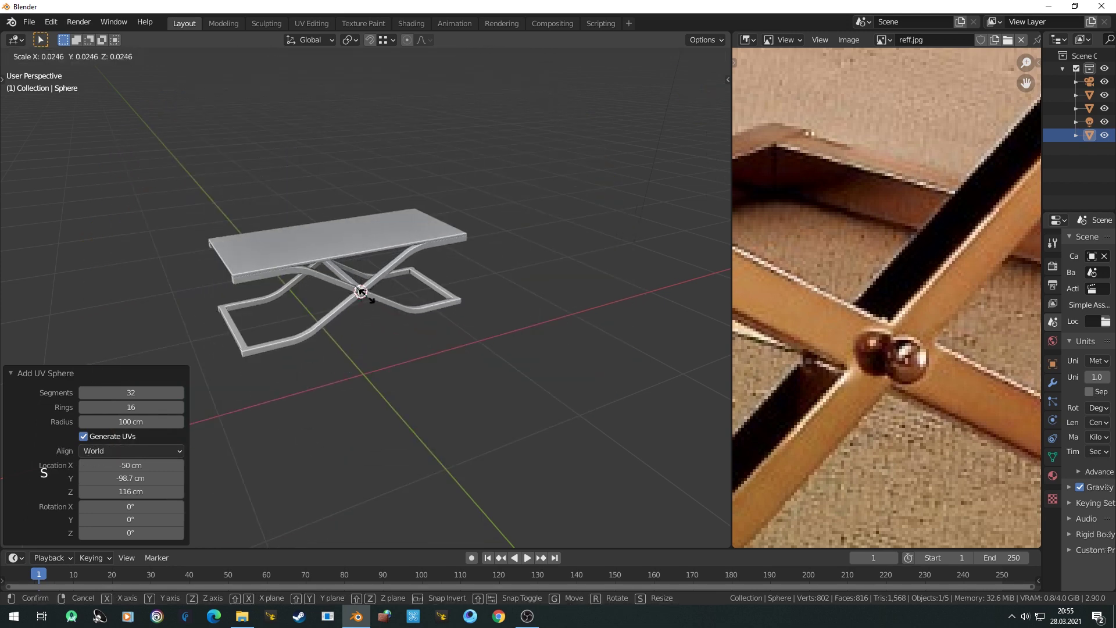
click(372, 299)
Step: Scale the sphere by 0.167 and move it about -1.51 cm along global Y, out of the leg crossing
key(KP_Decimal)
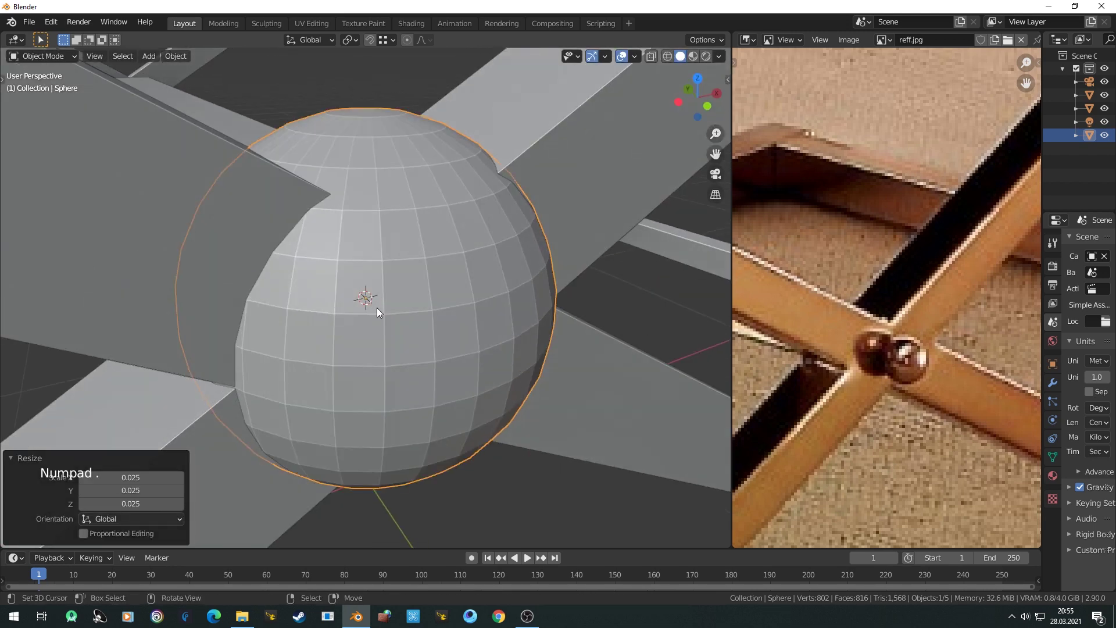
key(s)
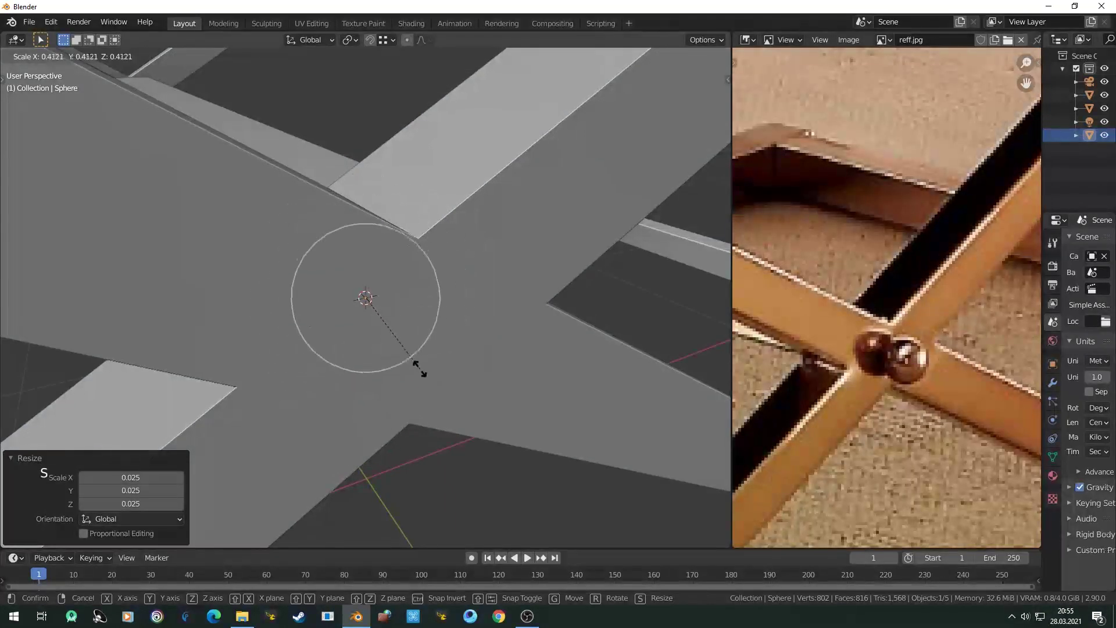
click(386, 327)
key(g)
key(y)
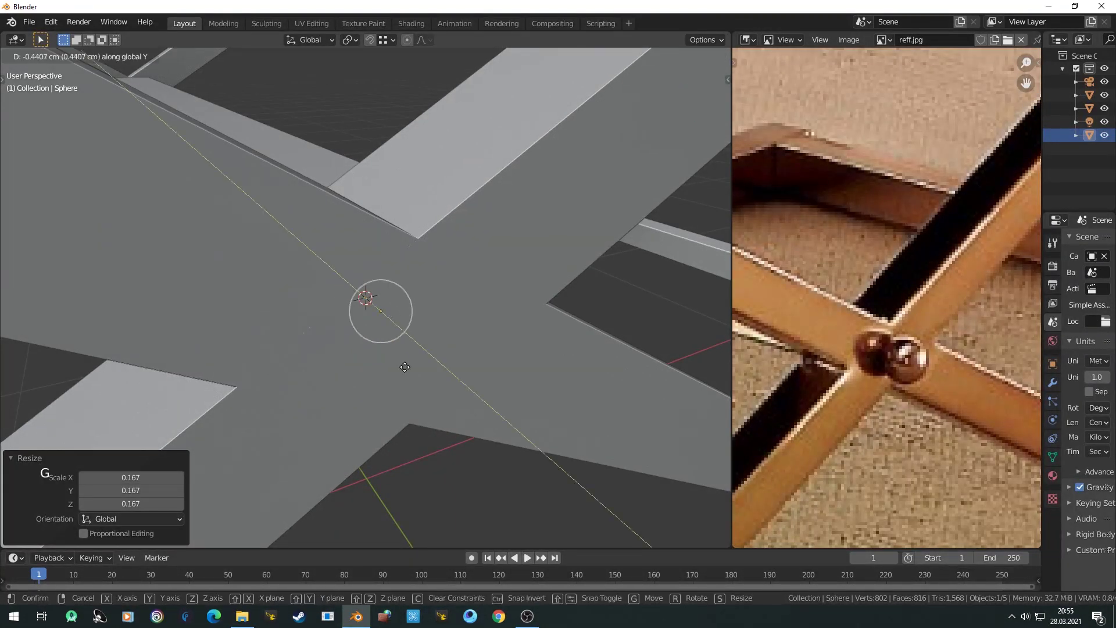
click(423, 411)
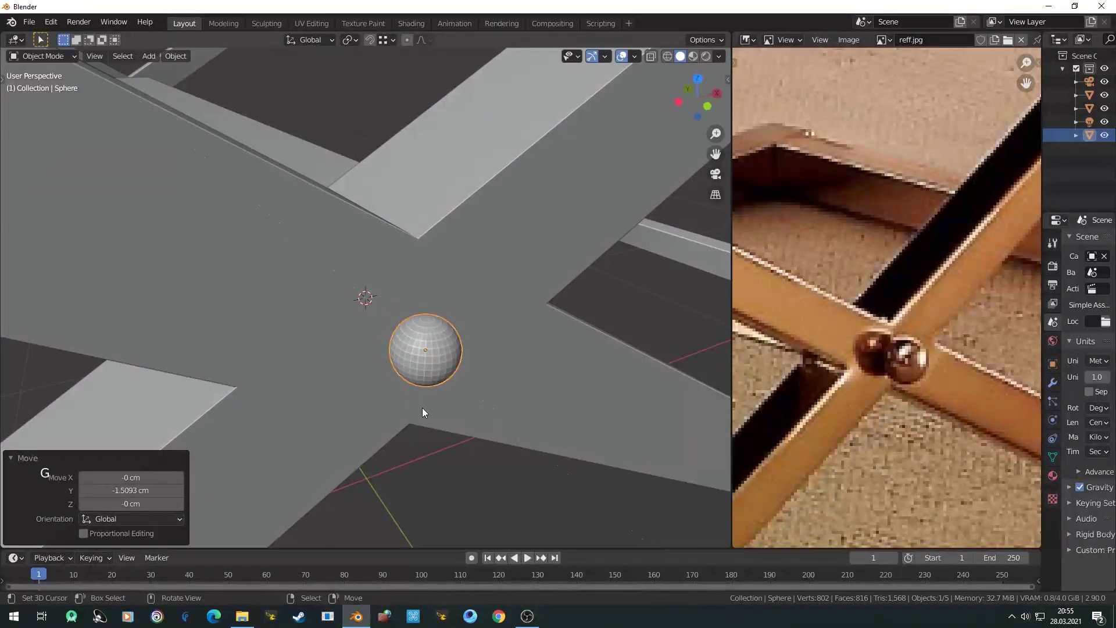
Step: Shade the knob sphere smooth
middle_drag(445, 411, 275, 299)
key(w)
click(257, 266)
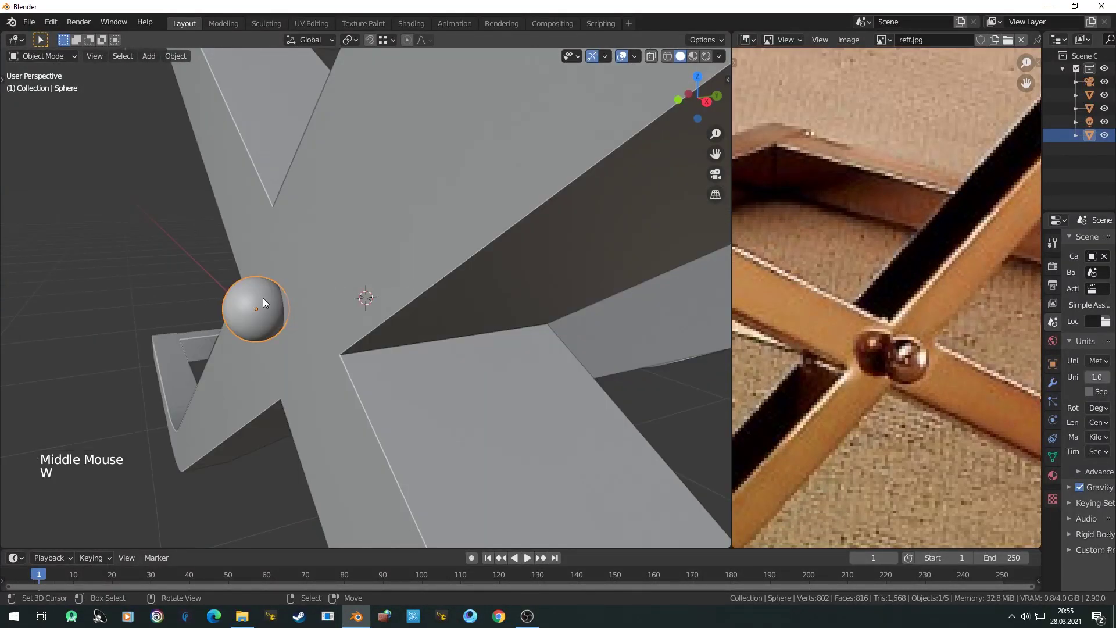
Step: Adjust the sphere's position along global Y so it sits against the outer face of the leg crossing
key(g)
click(209, 435)
scroll(278, 385, down, 1)
shift+middle_drag(278, 385, 332, 330)
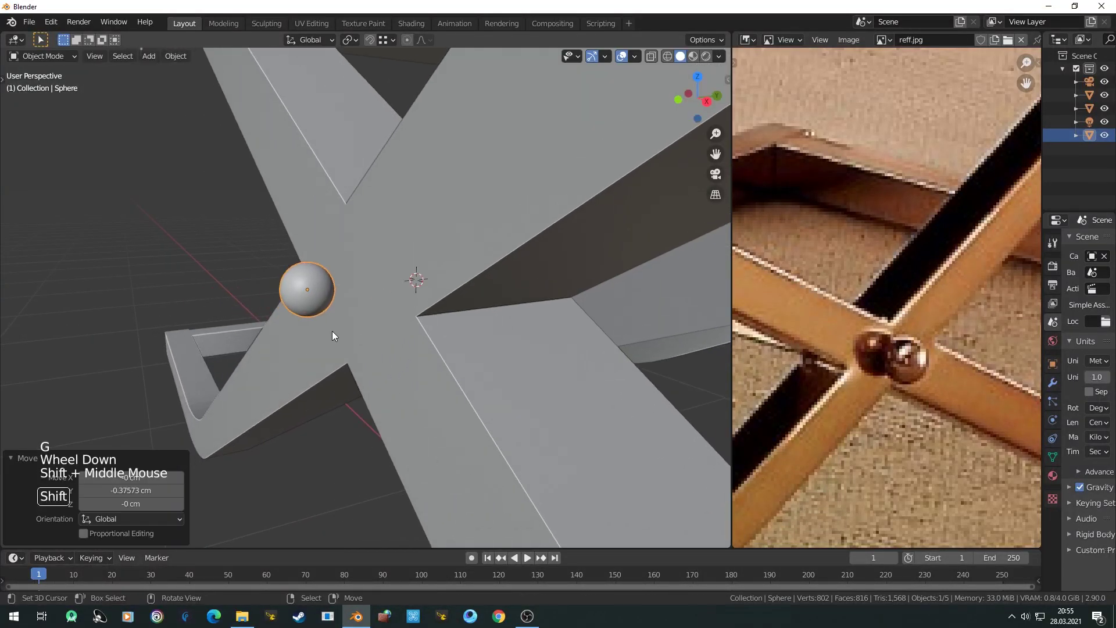
key(g)
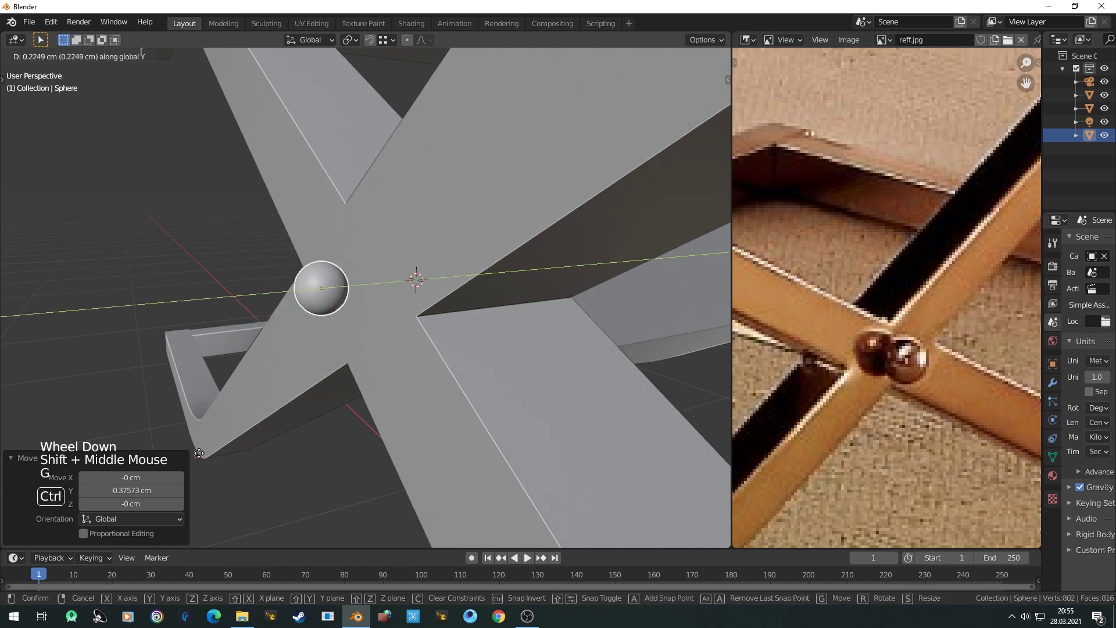
ctrl+click(180, 460)
click(47, 457)
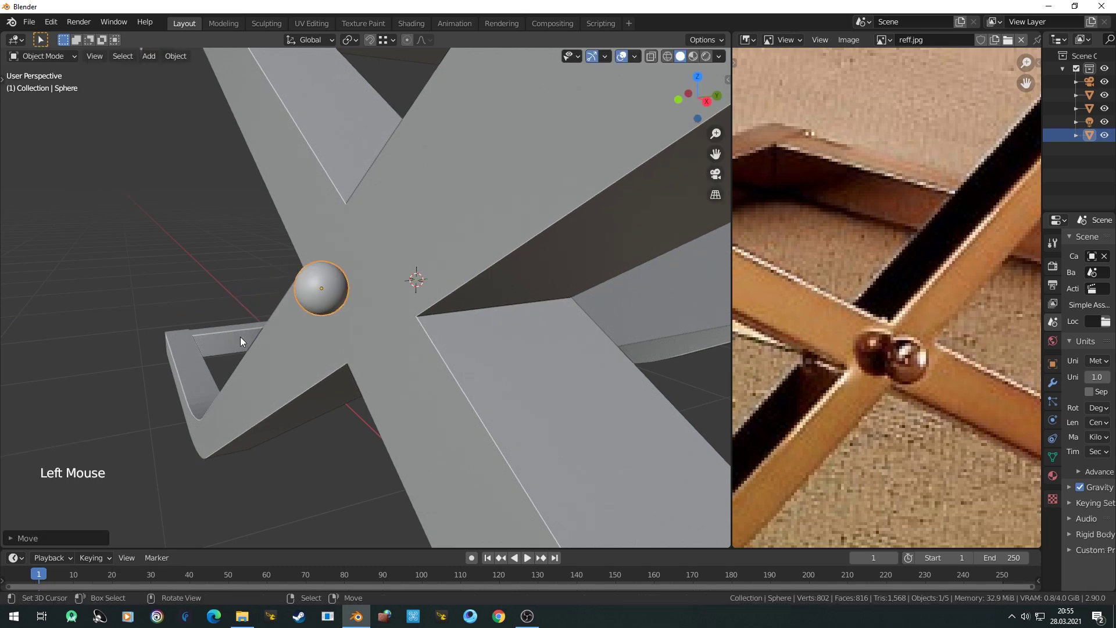
Step: Resize the knob sphere uniformly to suit the width of the crossed legs
middle_drag(241, 342, 499, 291)
scroll(494, 349, down, 6)
scroll(452, 301, down, 3)
scroll(599, 264, down, 2)
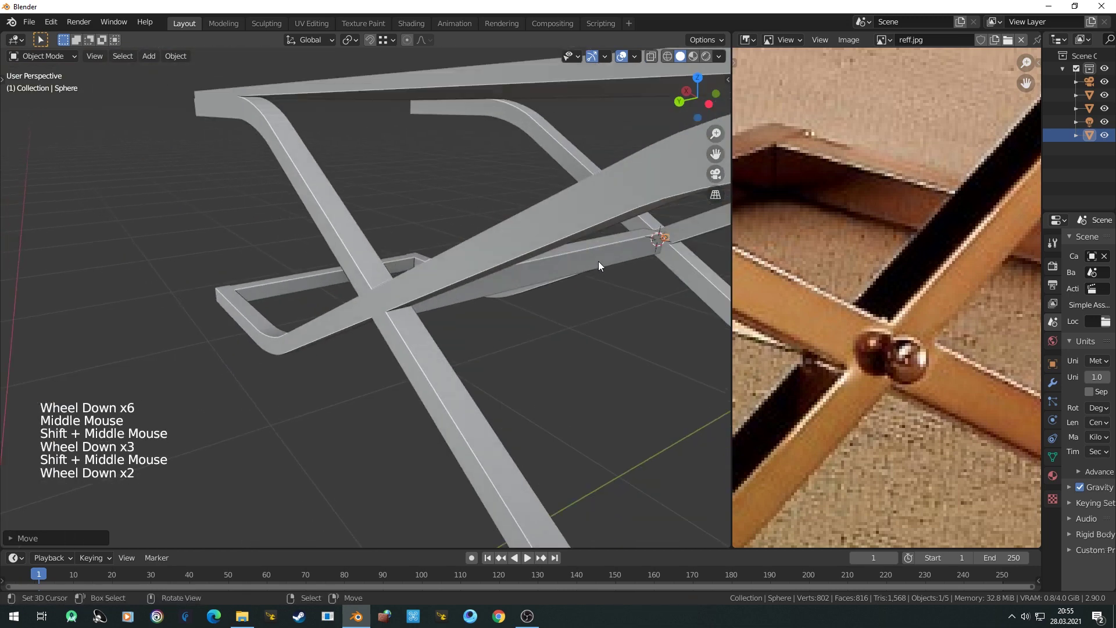
scroll(601, 261, down, 3)
middle_drag(600, 260, 472, 315)
scroll(413, 311, up, 2)
scroll(478, 307, up, 2)
key(s)
click(568, 336)
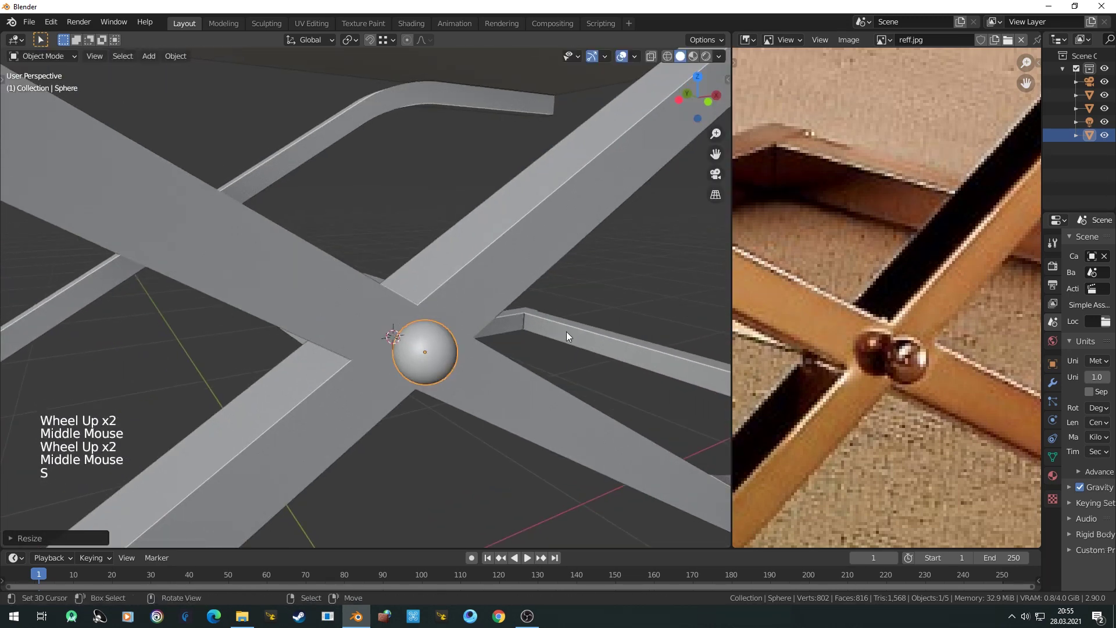
Step: Reposition the resized sphere against the leg crossing, with snapping on
scroll(616, 341, down, 3)
middle_drag(616, 341, 447, 333)
scroll(447, 333, up, 1)
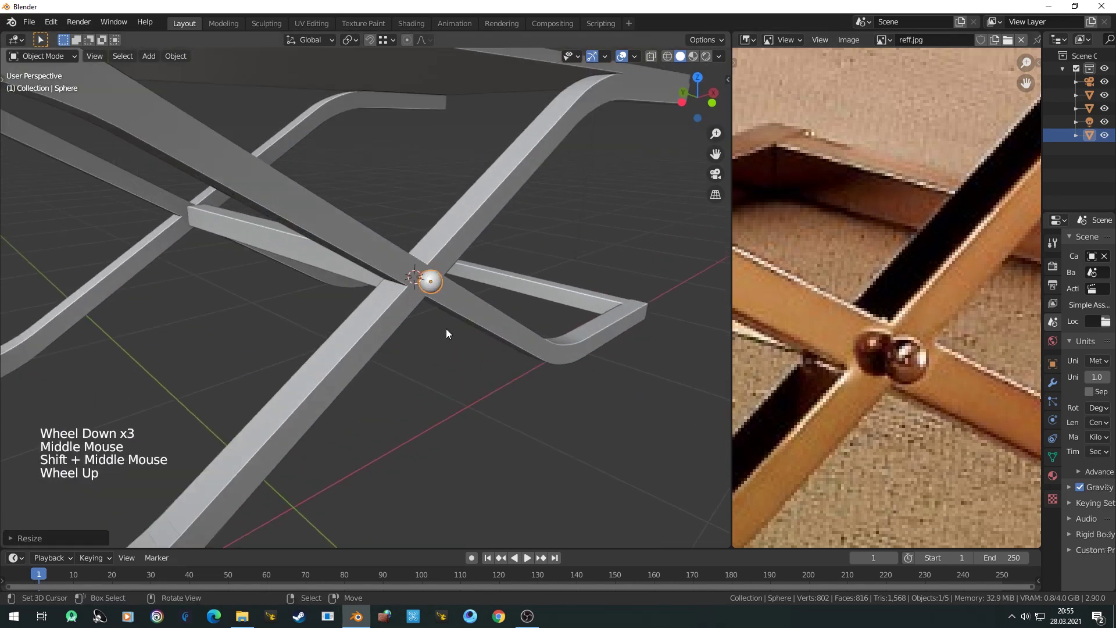
key(g)
ctrl+click(570, 348)
Step: Duplicate the sphere's mesh in Edit Mode and move the copy with snapping to the opposite leg crossing
middle_drag(570, 347, 529, 250)
key(Tab)
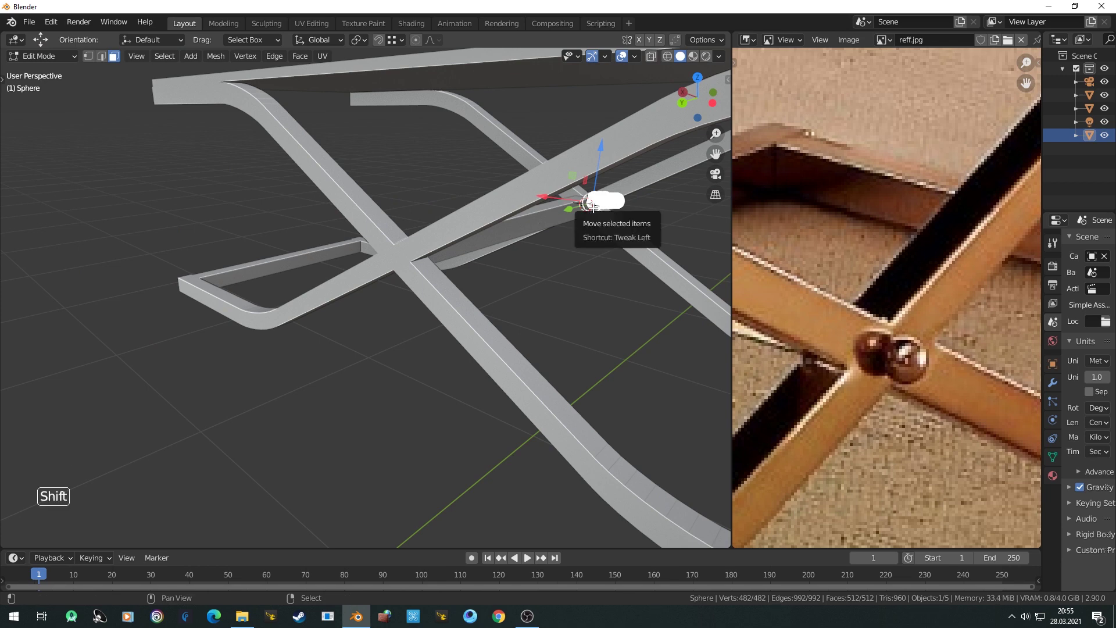
key(shift+d)
click(261, 307)
scroll(260, 307, up, 3)
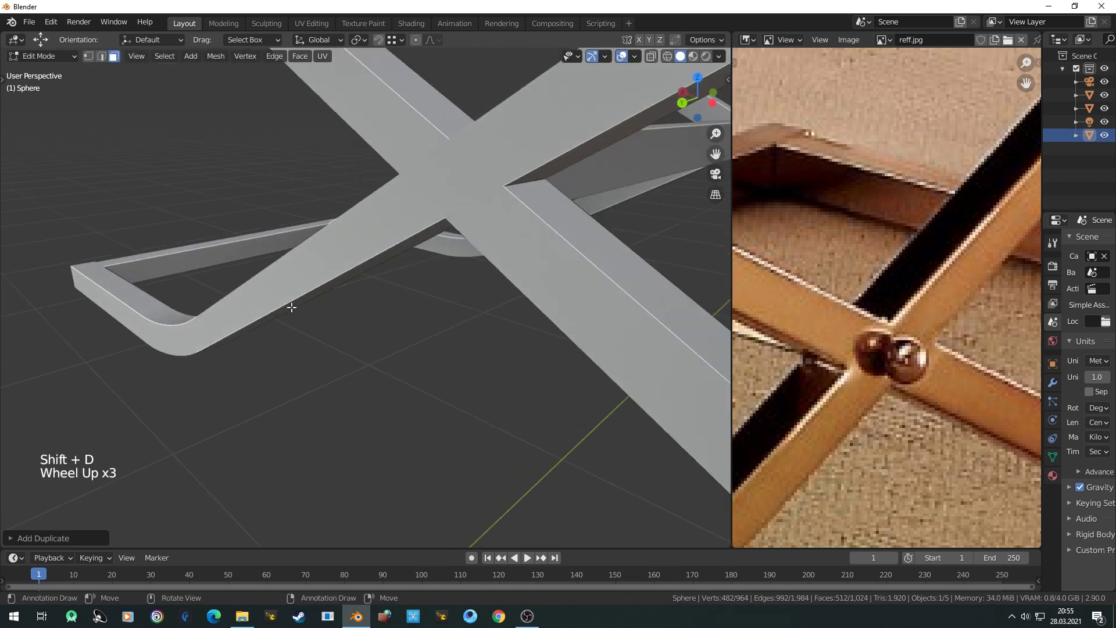
scroll(292, 304, down, 1)
key(g)
ctrl+click(206, 342)
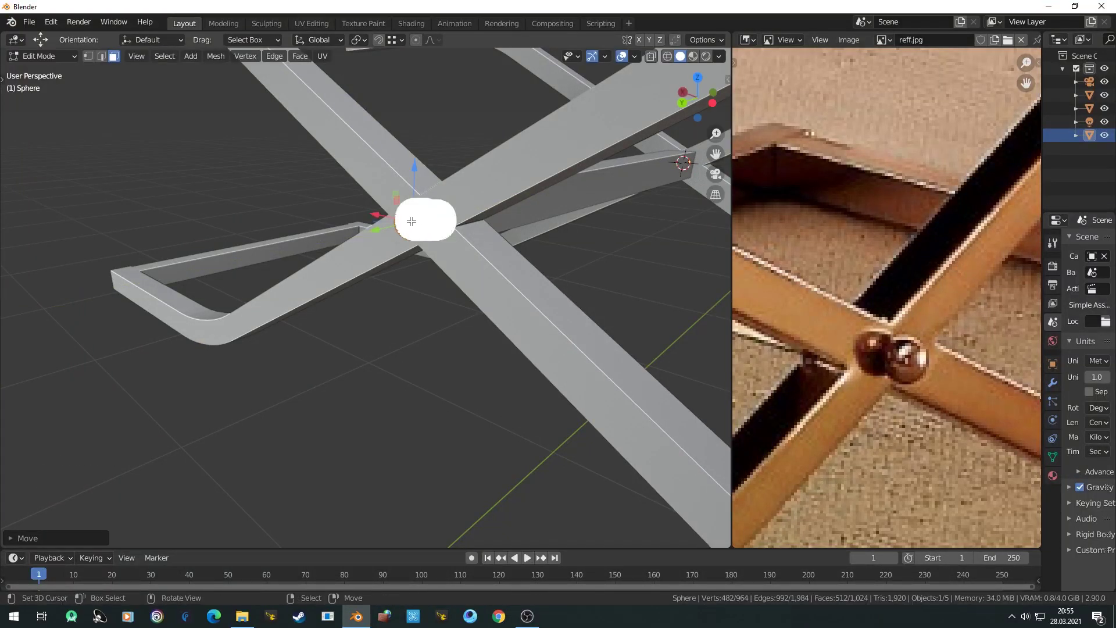
Step: Examine the duplicated knob's fit on the opposite leg crossing, leave Edit Mode and deselect everything
scroll(424, 230, up, 1)
middle_drag(423, 230, 398, 297)
key(KP_Decimal)
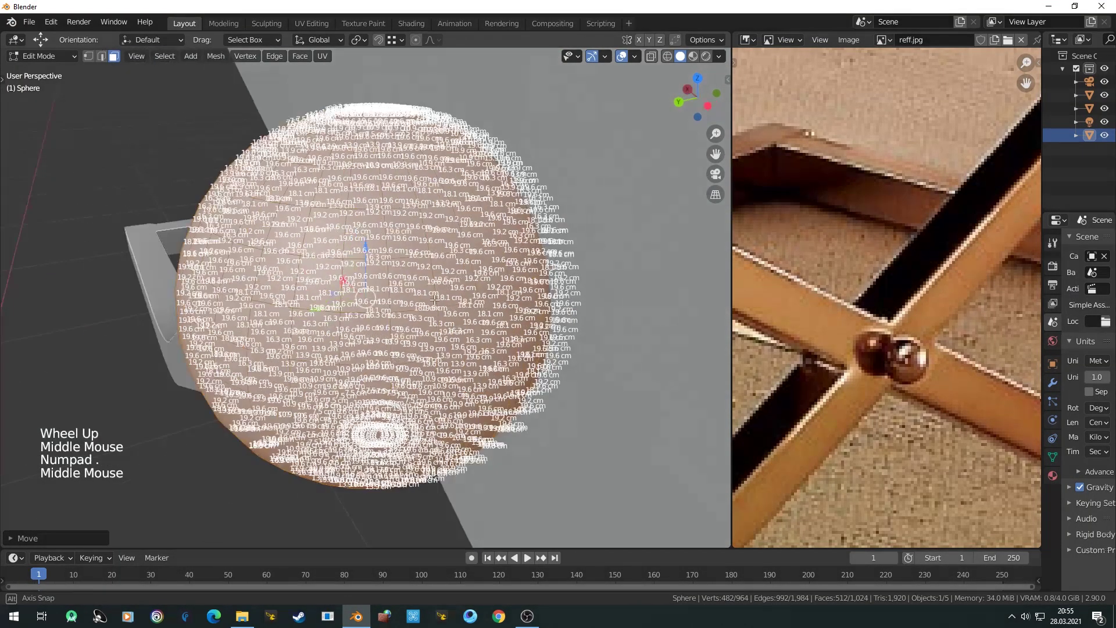
scroll(398, 298, up, 1)
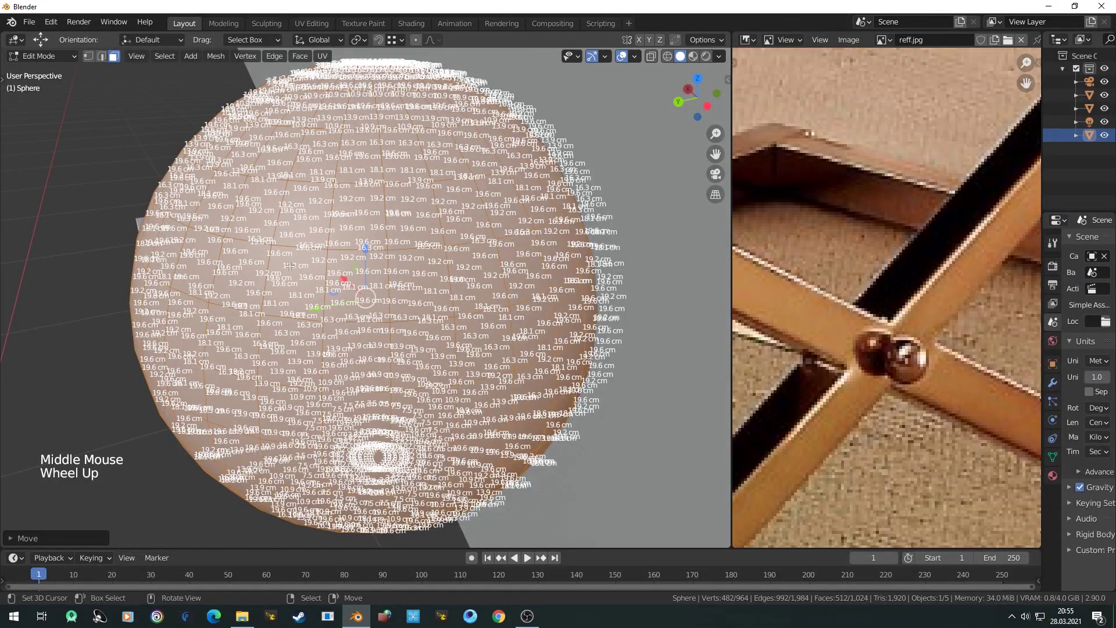
middle_drag(196, 259, 373, 260)
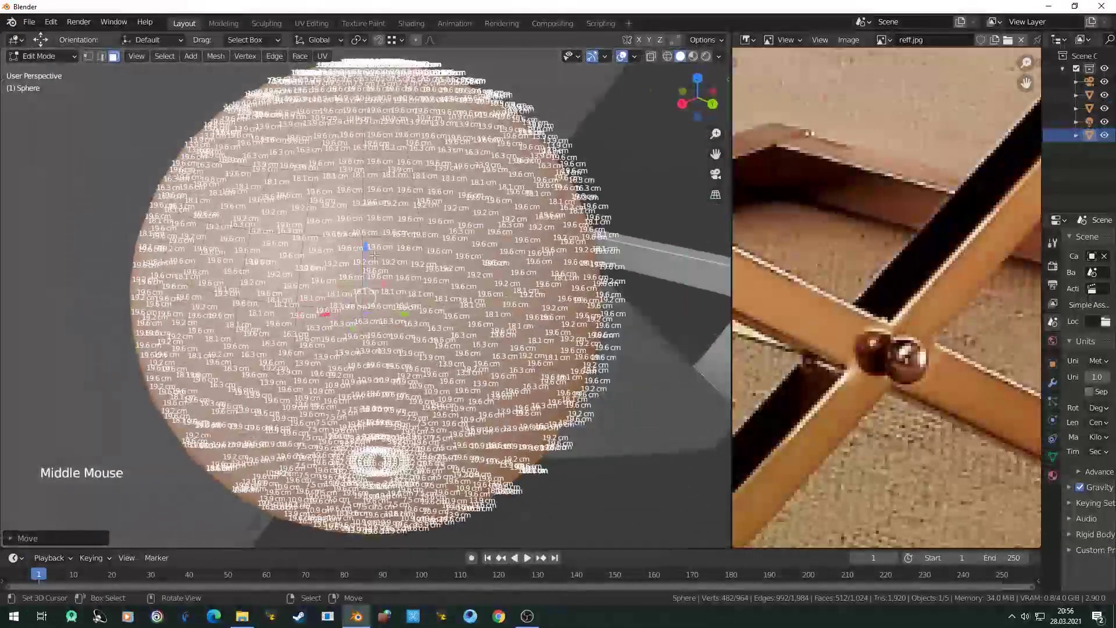
scroll(372, 259, down, 8)
key(Tab)
scroll(375, 260, down, 4)
key(a)
key(a)
key(a)
scroll(374, 260, down, 9)
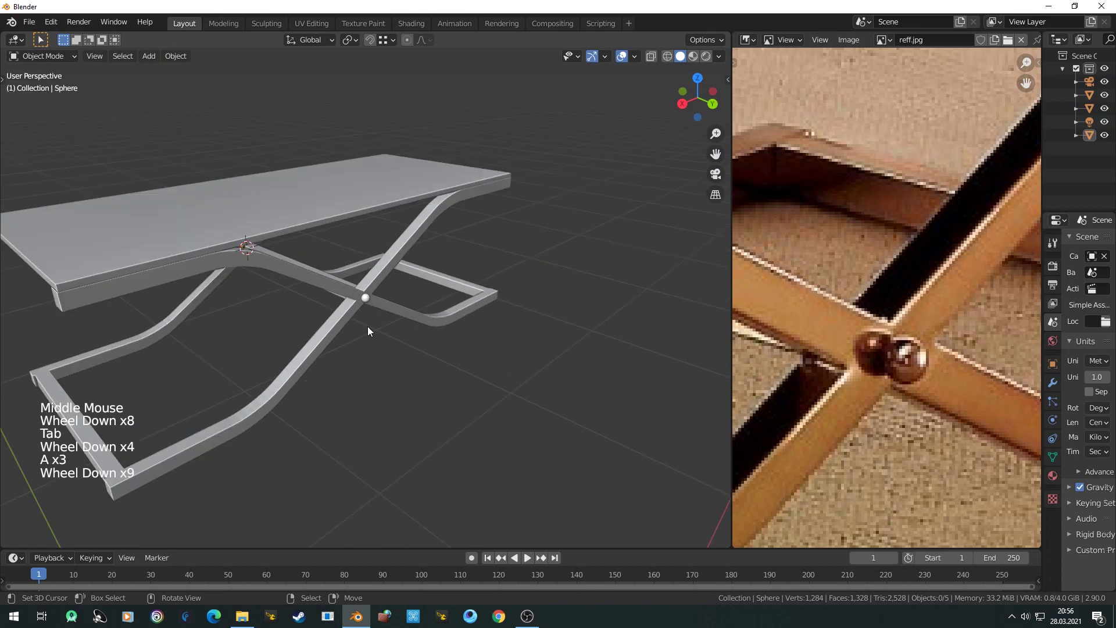
Step: Select the knobs object and compare the whole table with the tabletop corner in the reference image
right_click(369, 301)
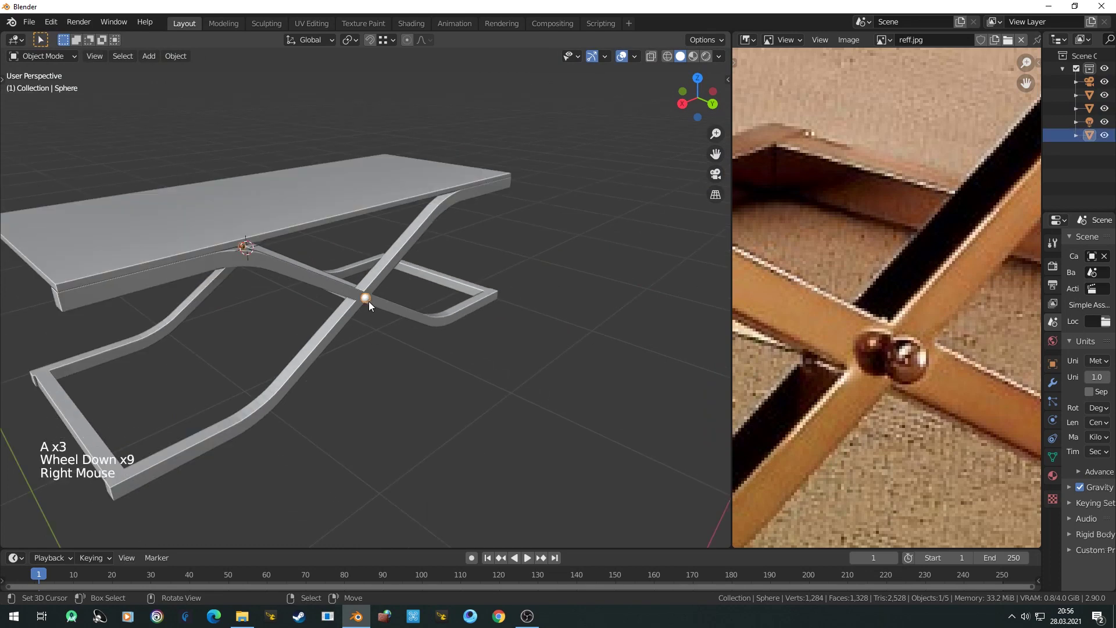
middle_drag(127, 301, 429, 361)
scroll(350, 298, down, 2)
scroll(899, 344, down, 4)
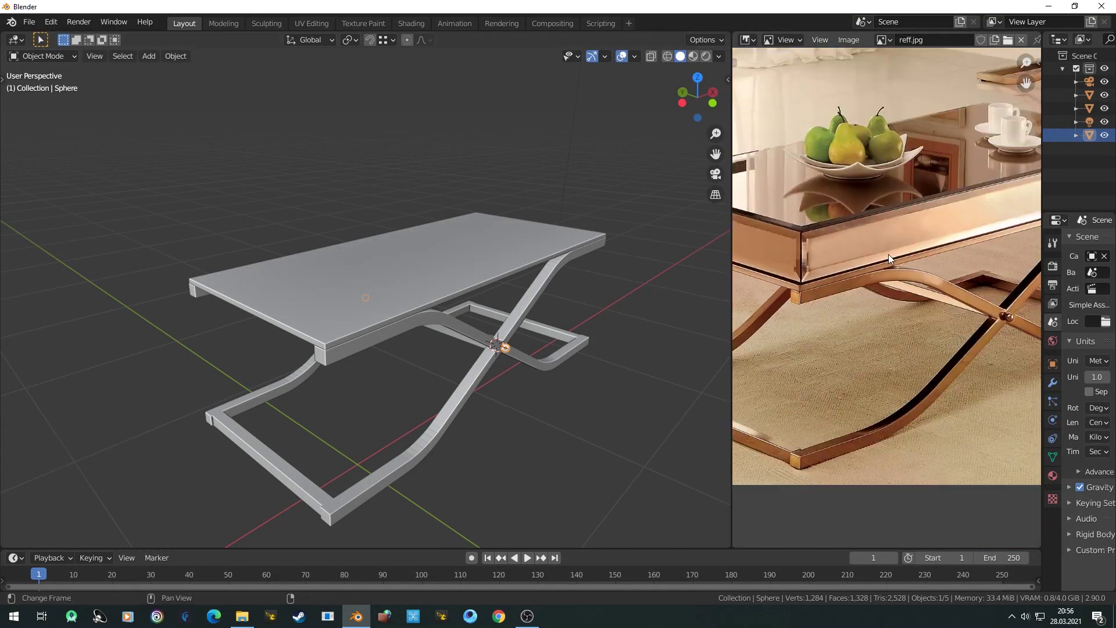
middle_drag(889, 253, 901, 295)
scroll(892, 282, up, 2)
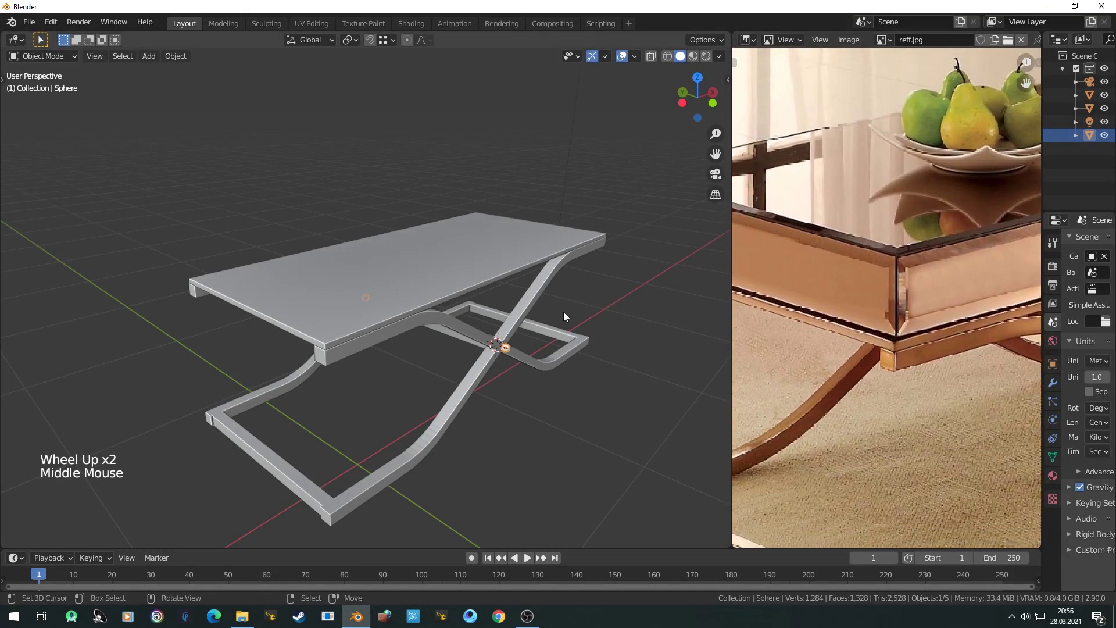
Step: Duplicate the table's large top face in Edit Mode, keeping the copy in line with the existing top
middle_drag(563, 312, 428, 327)
right_click(390, 328)
key(Tab)
right_click(384, 323)
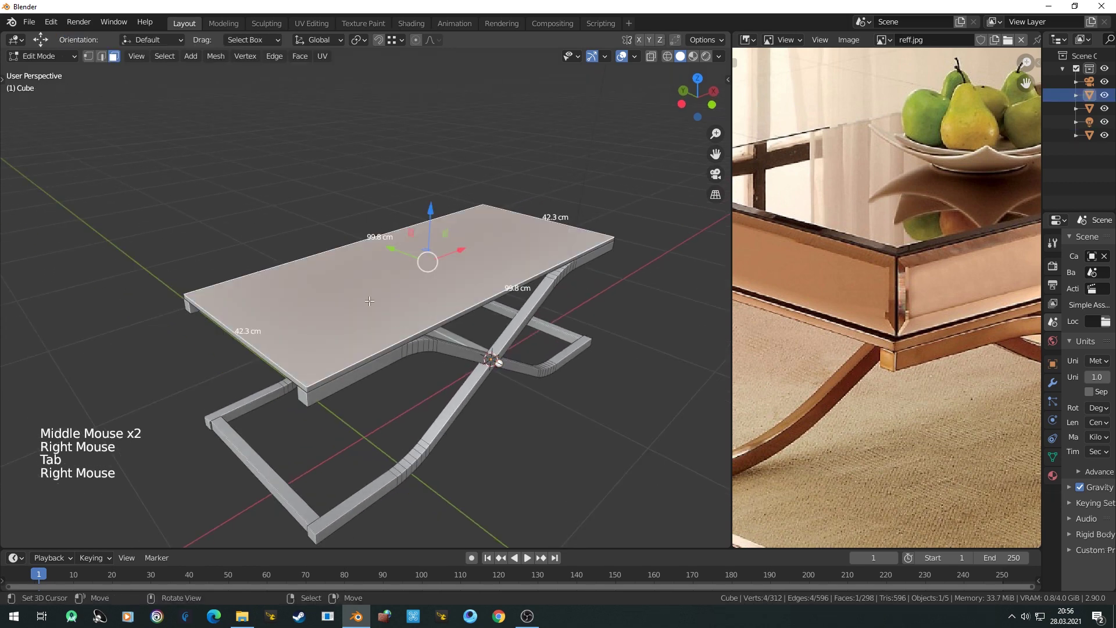
scroll(428, 273, up, 1)
middle_drag(442, 285, 459, 294)
scroll(459, 293, up, 2)
key(shift+d)
scroll(467, 301, down, 2)
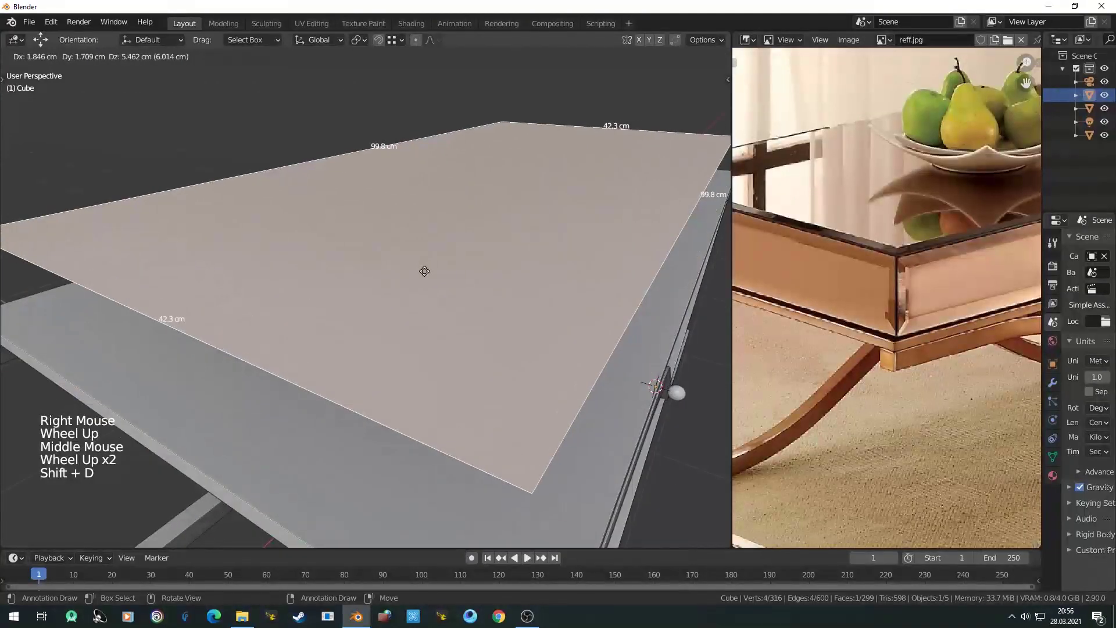
click(439, 277)
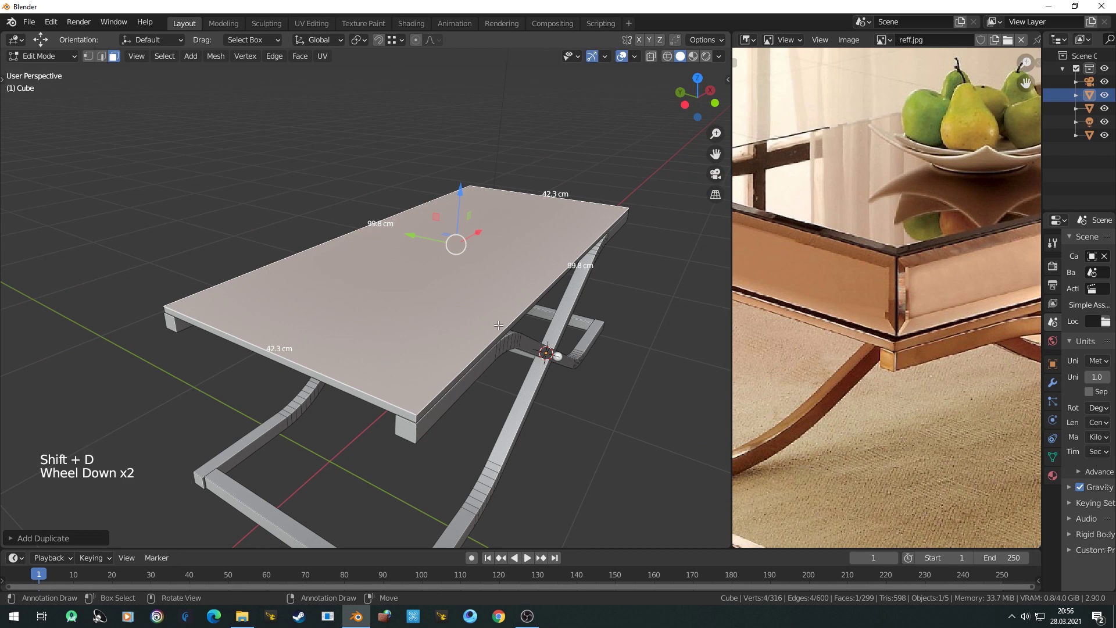
Step: Extrude the duplicated tabletop face 7 cm upward to form a thick block on the table
middle_drag(499, 325, 503, 290)
key(e)
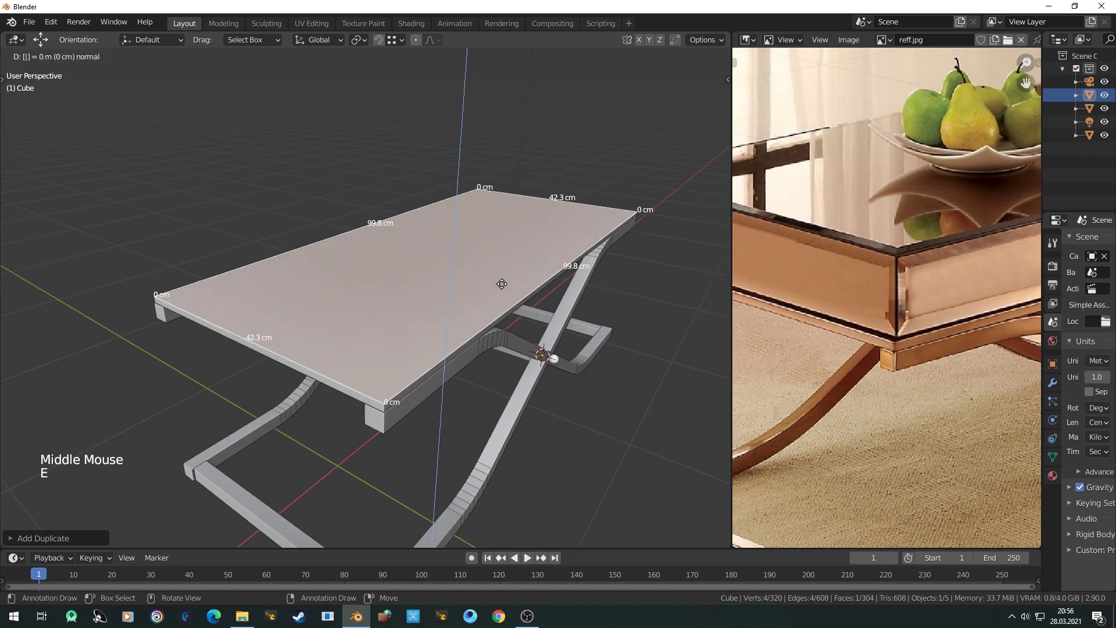
text(5)
key(BackSpace)
key(BackSpace)
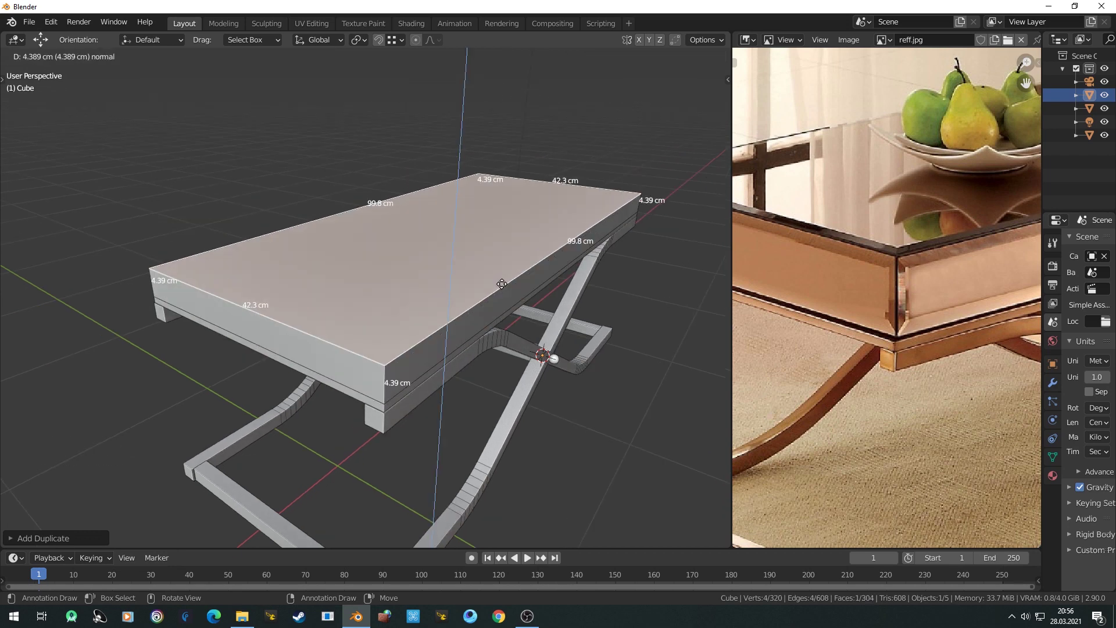
click(502, 284)
Step: Move one long side face of the new tabletop block 0.1 cm inward along Y
middle_drag(502, 284, 433, 279)
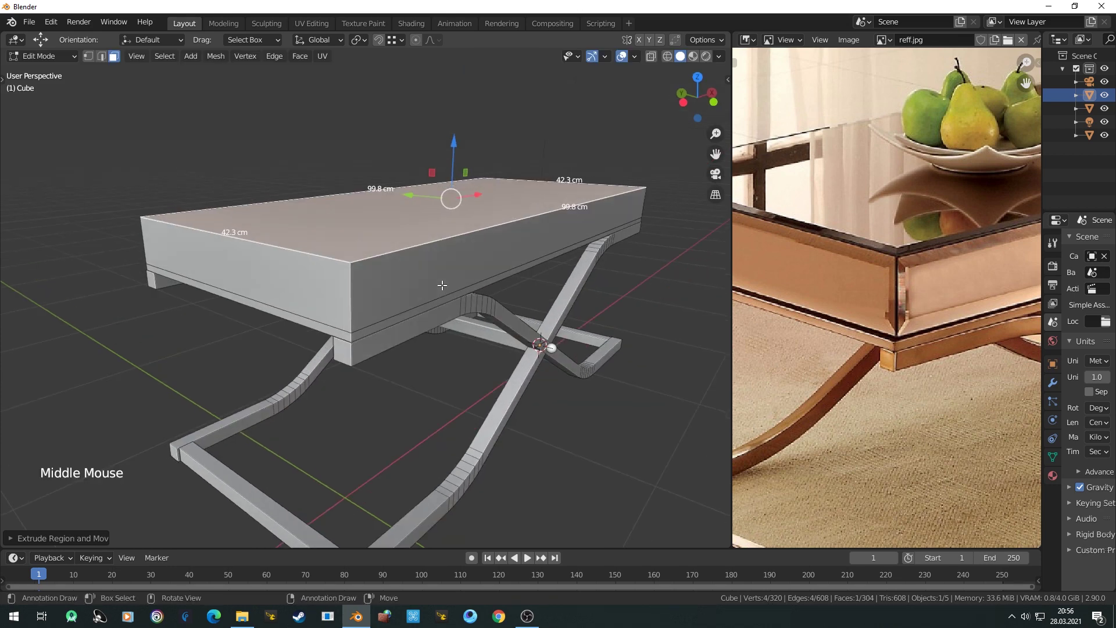
right_click(432, 279)
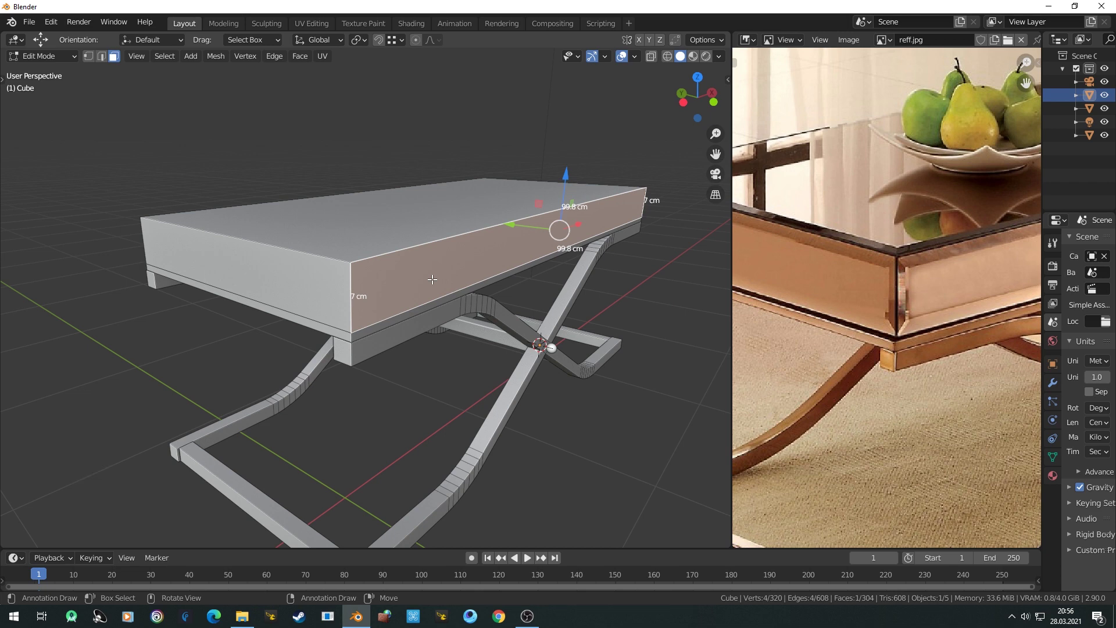
middle_drag(435, 283, 440, 293)
scroll(440, 293, up, 2)
middle_drag(439, 293, 444, 306)
key(g)
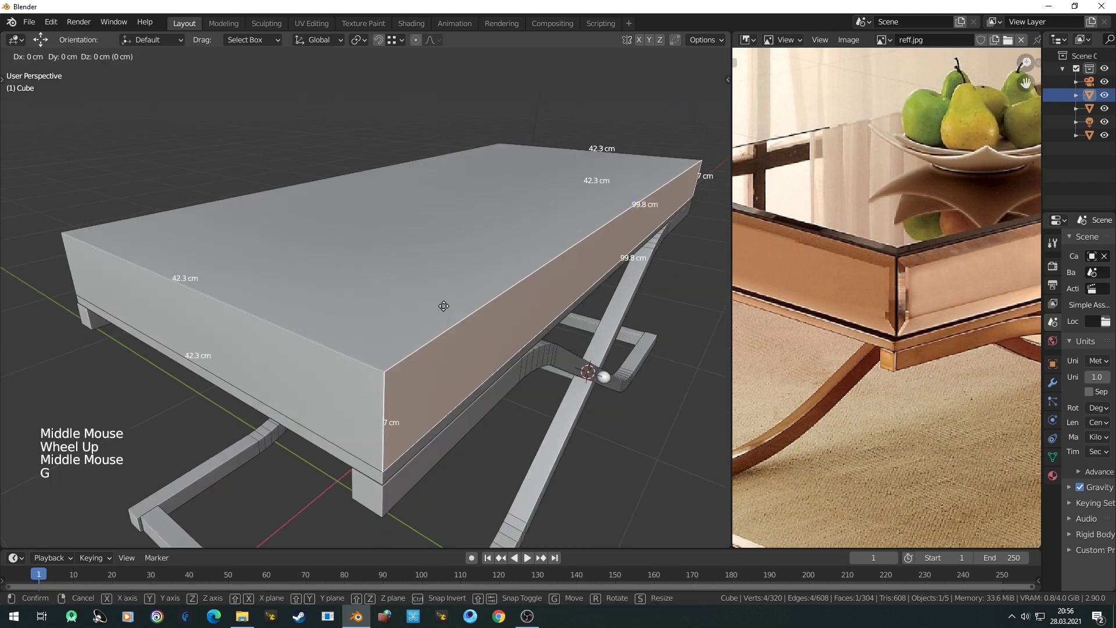
click(443, 305)
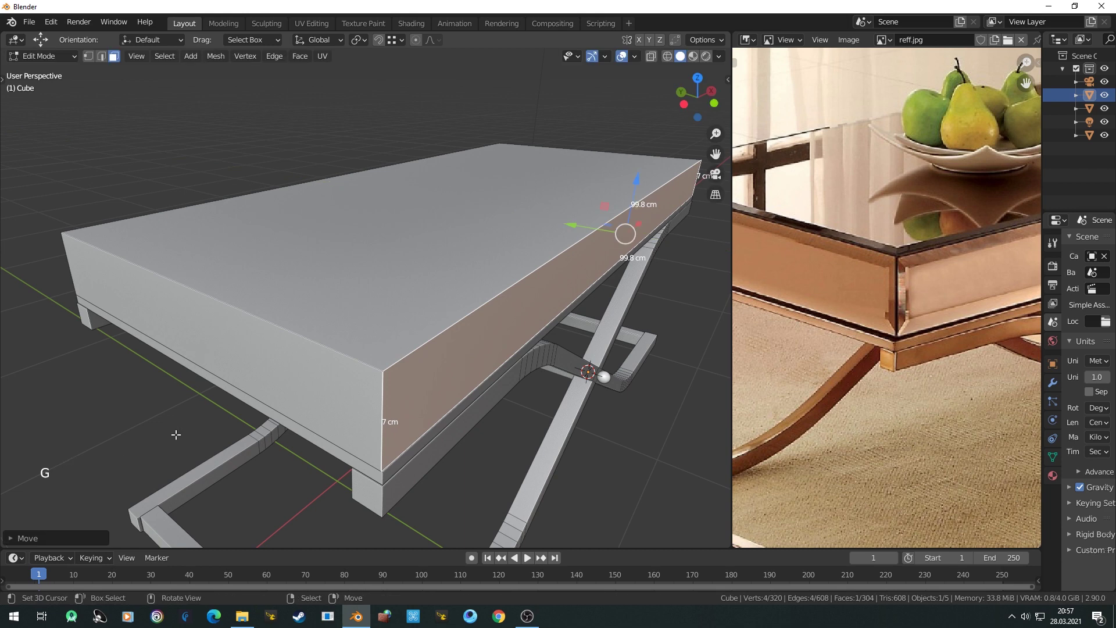
Step: Move the short end face of the tabletop block 0.1 cm inward along X
right_click(324, 393)
key(g)
key(x)
text(0.1 cm)
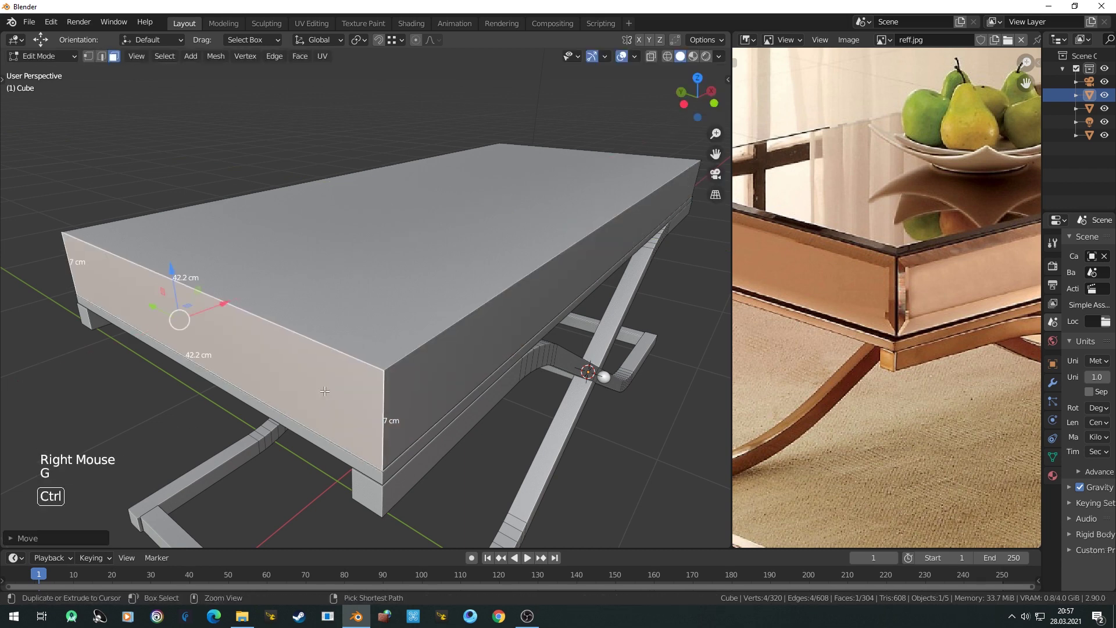
key(Return)
Step: Move the opposite long side face of the tabletop block by -0.1 cm along Y
key(Tab)
key(Tab)
middle_drag(233, 400, 361, 377)
right_click(457, 303)
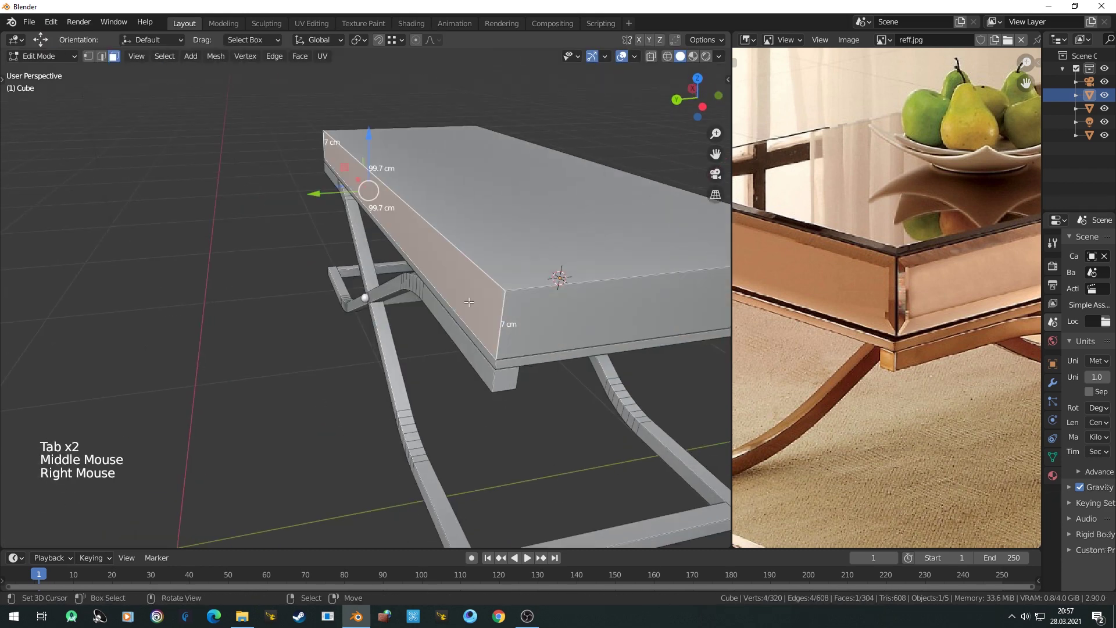
key(g)
key(y)
text(0.1 cm)
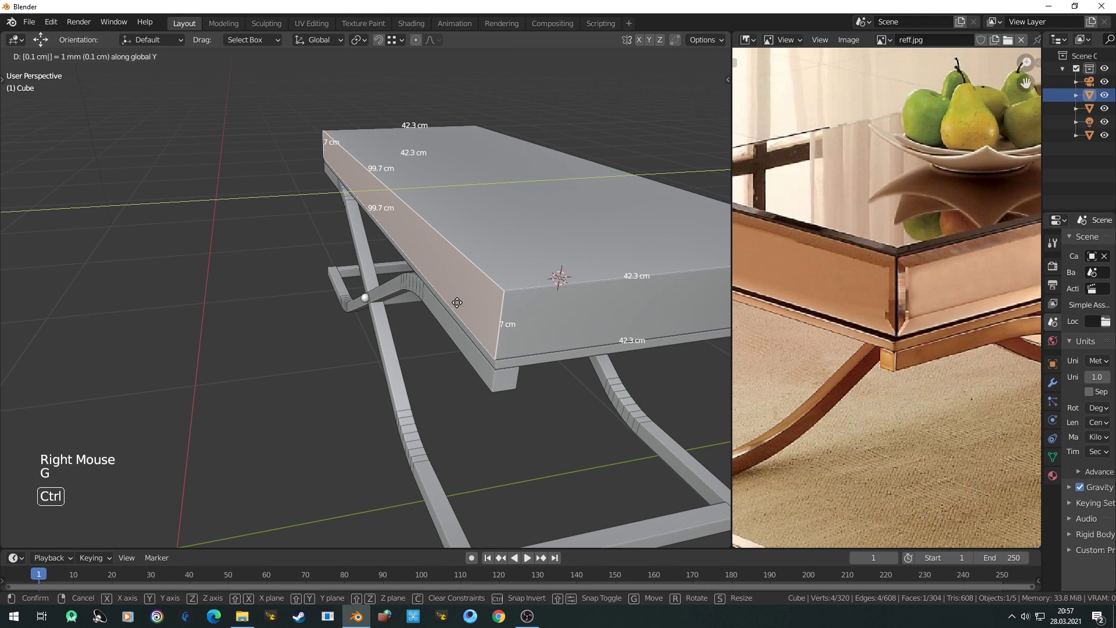
key(minus)
key(Return)
Step: Move the remaining short end face of the block by -0.1 cm along X and leave Edit Mode
right_click(333, 352)
key(g)
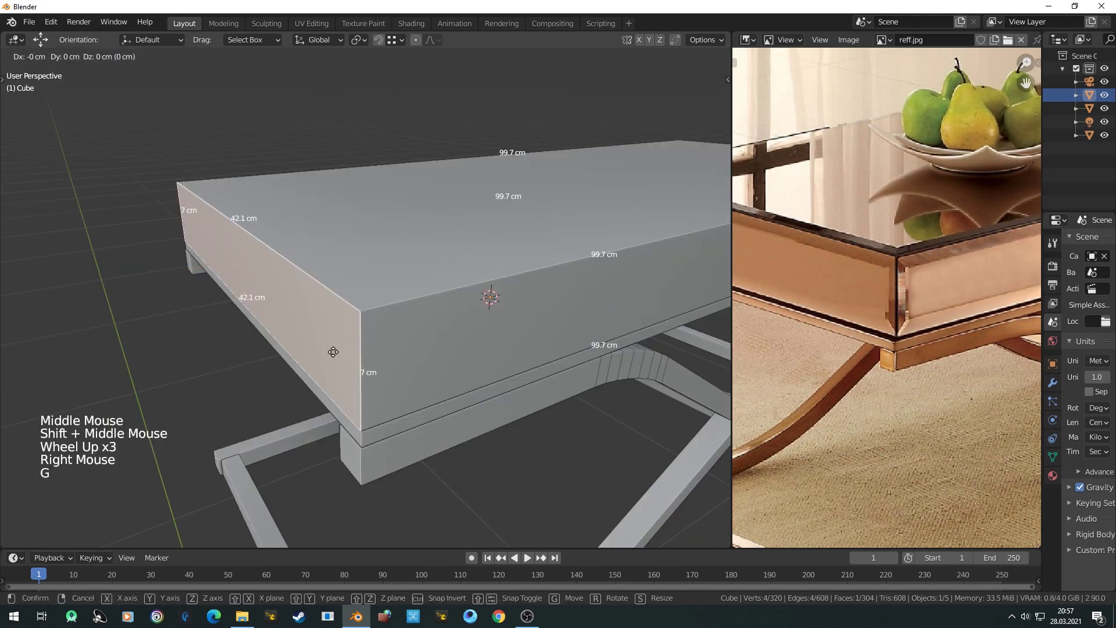
key(x)
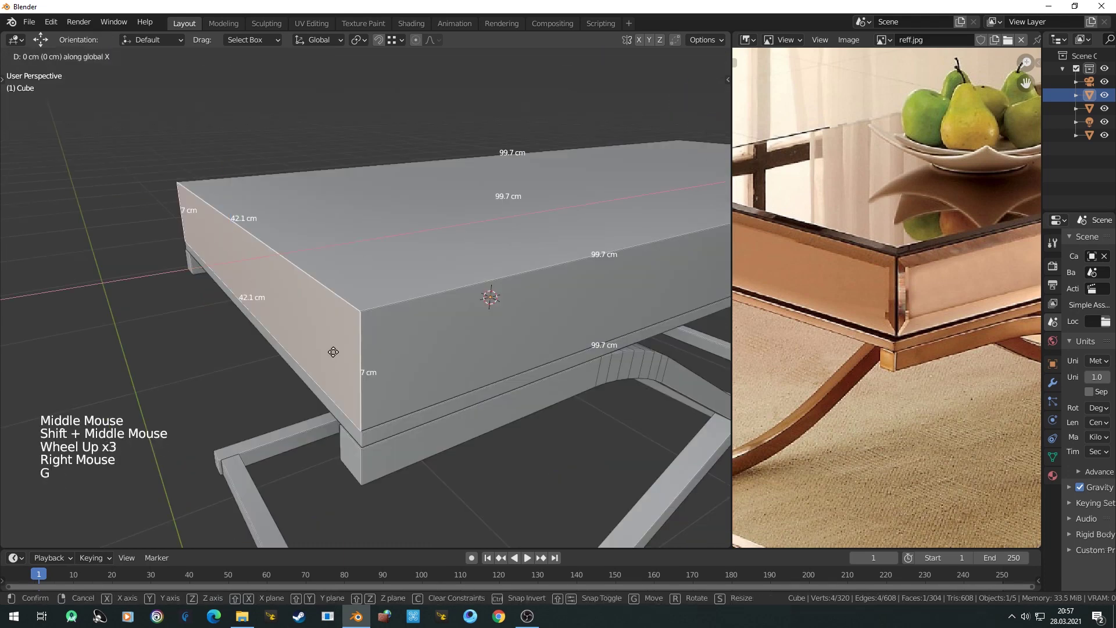
text(0.1 cm)
key(minus)
key(Return)
key(Tab)
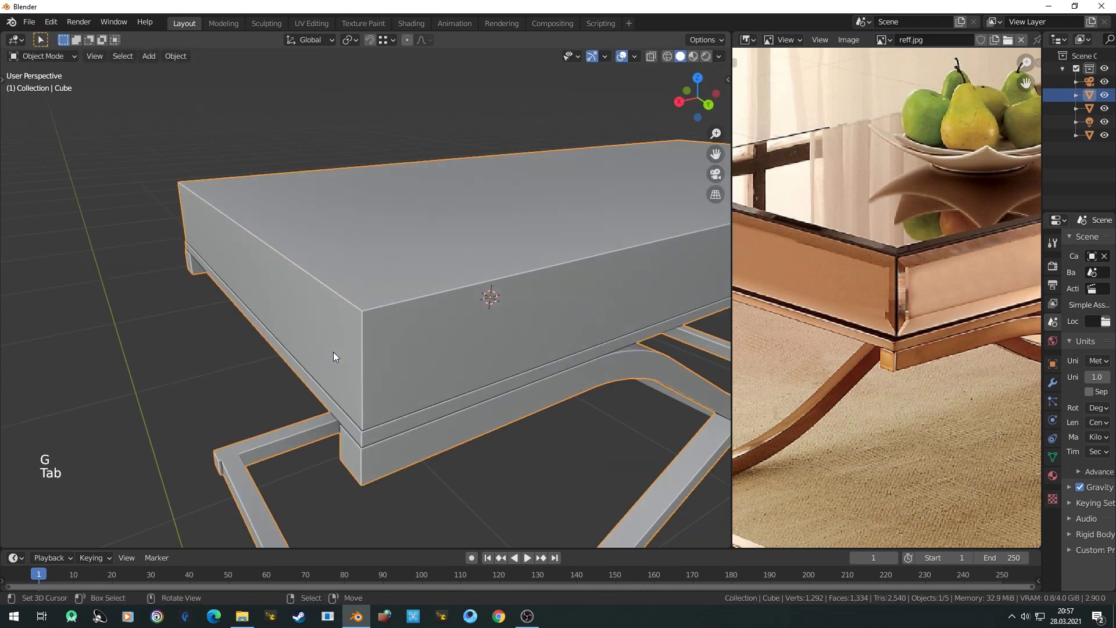
Step: Deselect everything and examine the slightly narrowed tabletop block from several sides
key(a)
key(a)
key(a)
middle_drag(256, 375, 402, 404)
scroll(455, 389, down, 2)
shift+middle_drag(401, 404, 282, 433)
middle_drag(282, 433, 494, 453)
shift+middle_drag(236, 445, 345, 352)
Step: Select the block's long side face in Edit Mode and compare it with the framed side panel in the reference image
right_click(298, 347)
key(Tab)
right_click(311, 307)
scroll(314, 308, down, 1)
scroll(961, 270, down, 1)
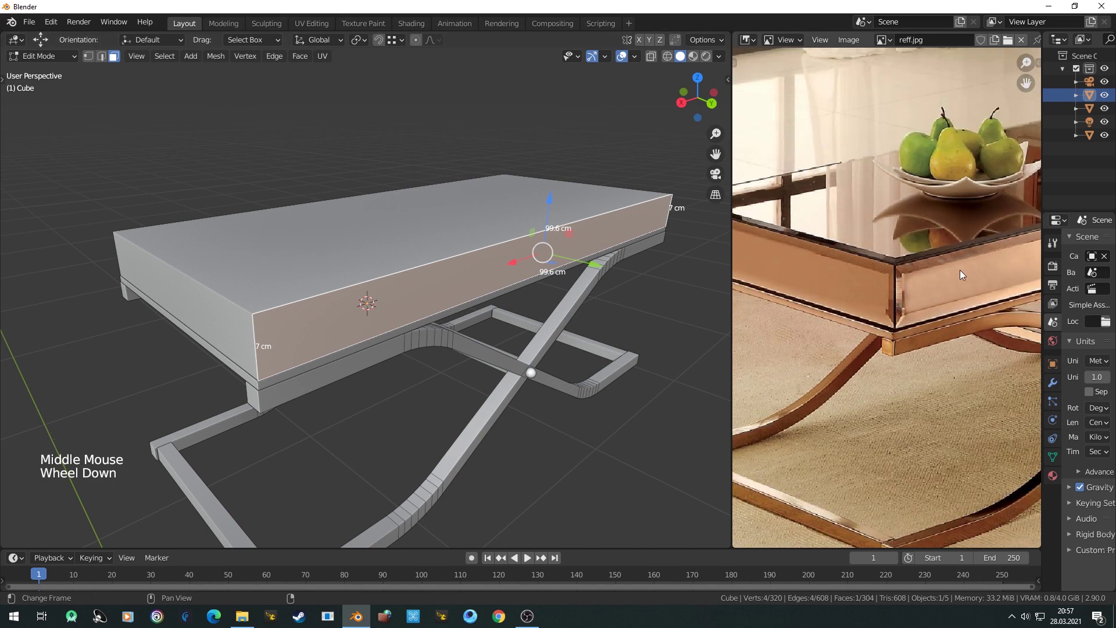
middle_drag(960, 270, 887, 251)
scroll(888, 251, up, 3)
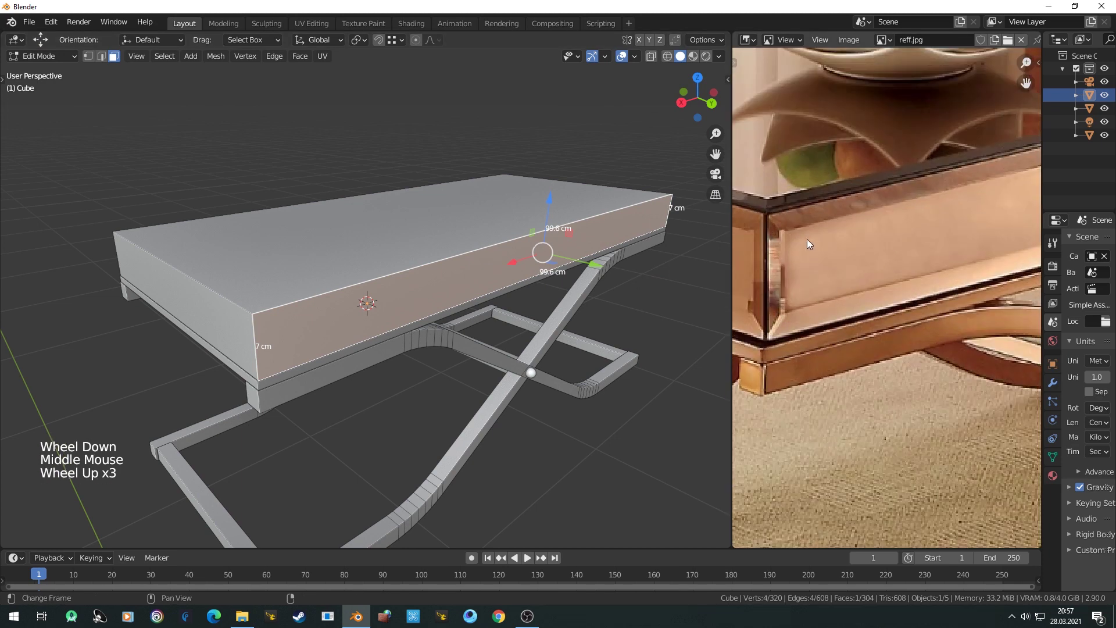
scroll(814, 236, down, 5)
middle_drag(835, 239, 828, 281)
scroll(828, 281, up, 2)
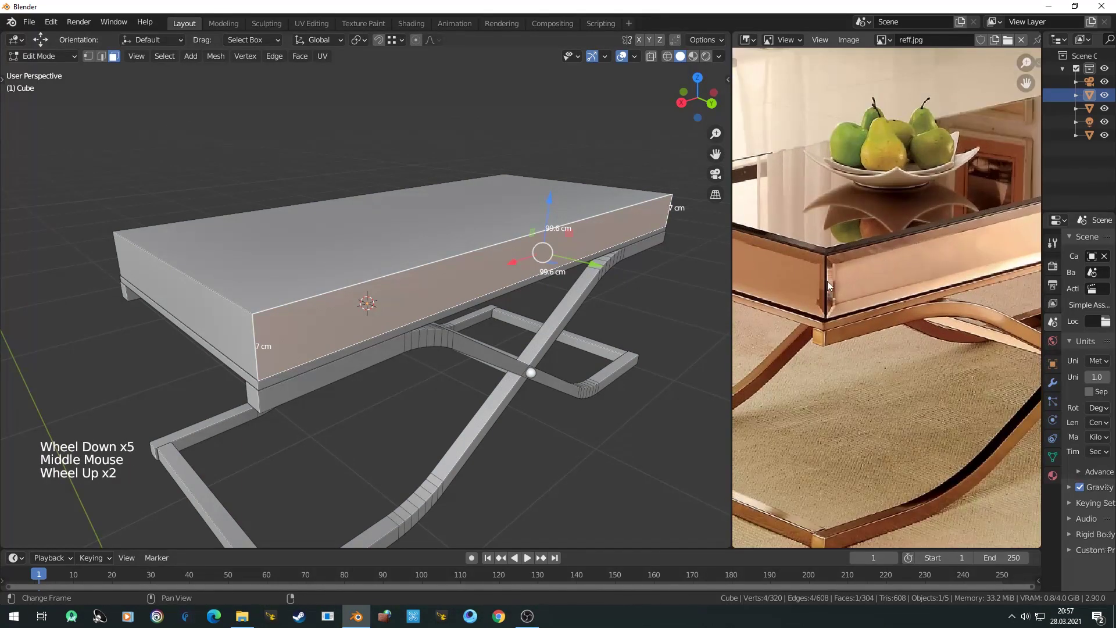
Step: Inset the long side face of the tabletop block with a thickness of 1.3 cm
middle_drag(410, 308, 520, 354)
key(i)
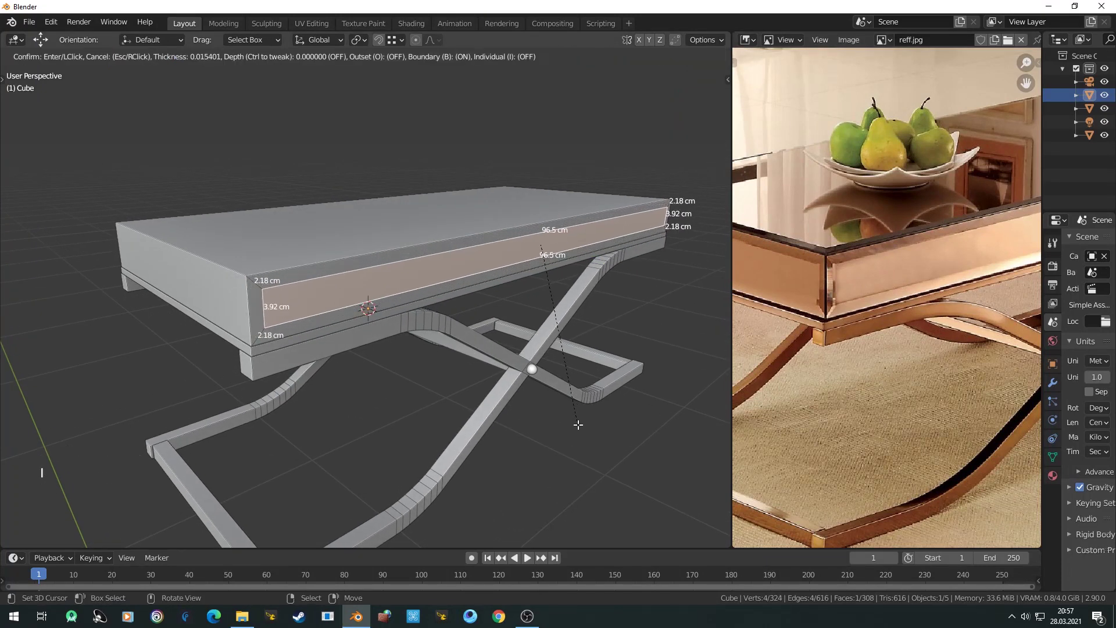
click(572, 429)
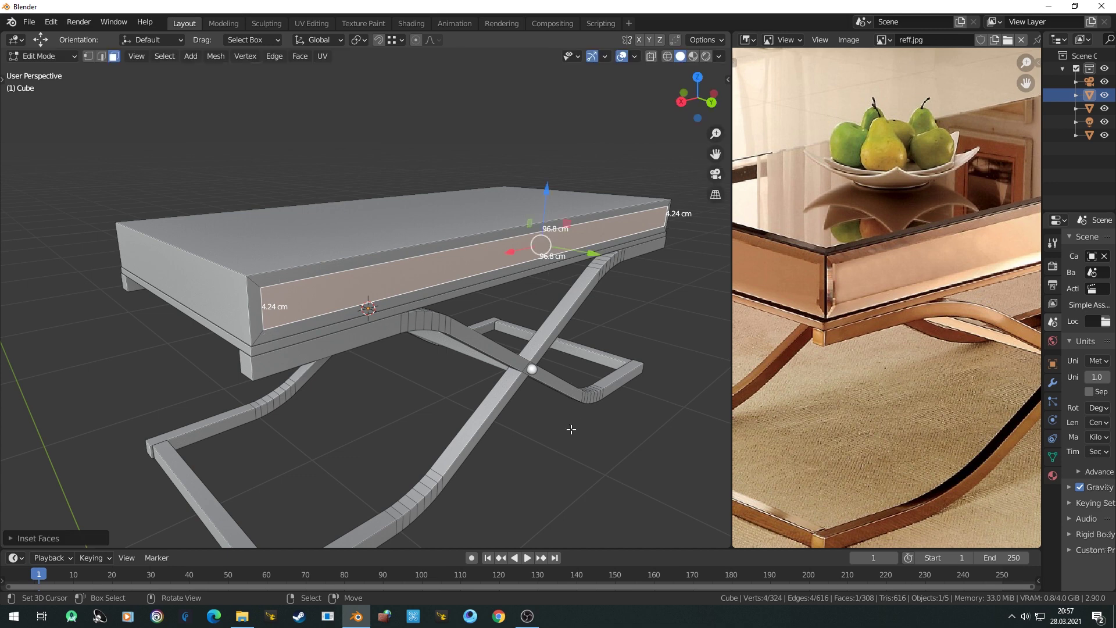
click(37, 538)
click(165, 460)
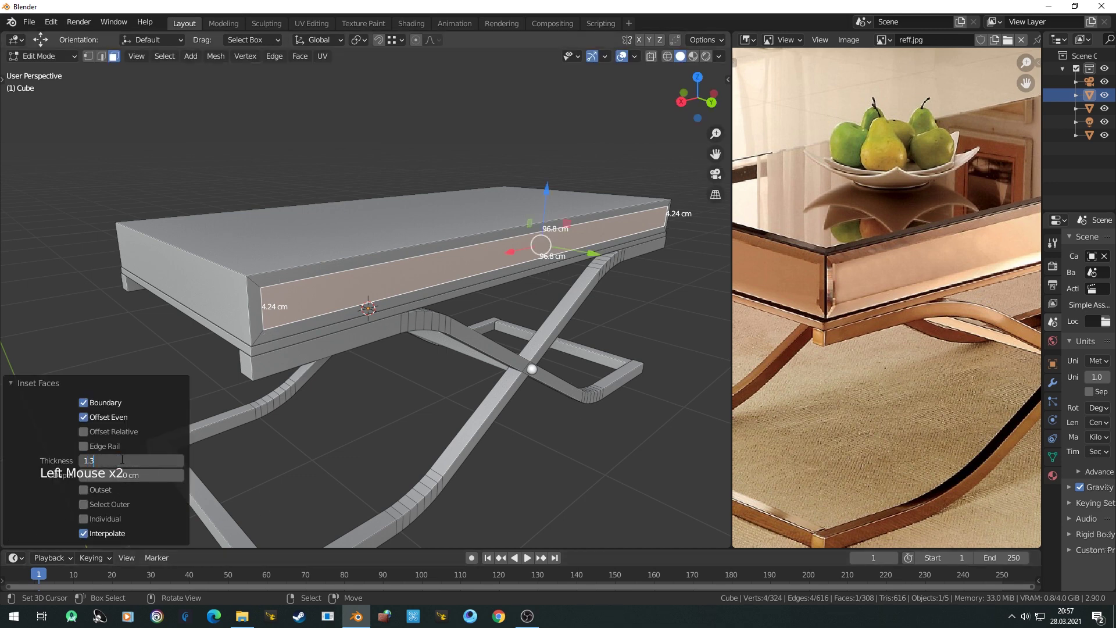
key(Return)
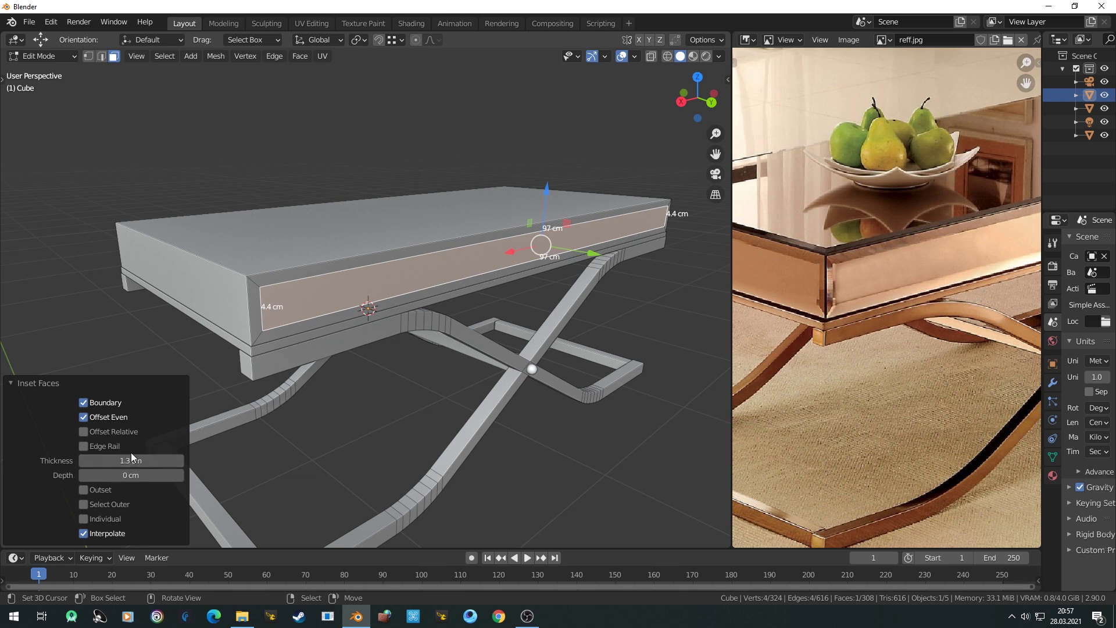
click(50, 385)
middle_drag(314, 367, 322, 371)
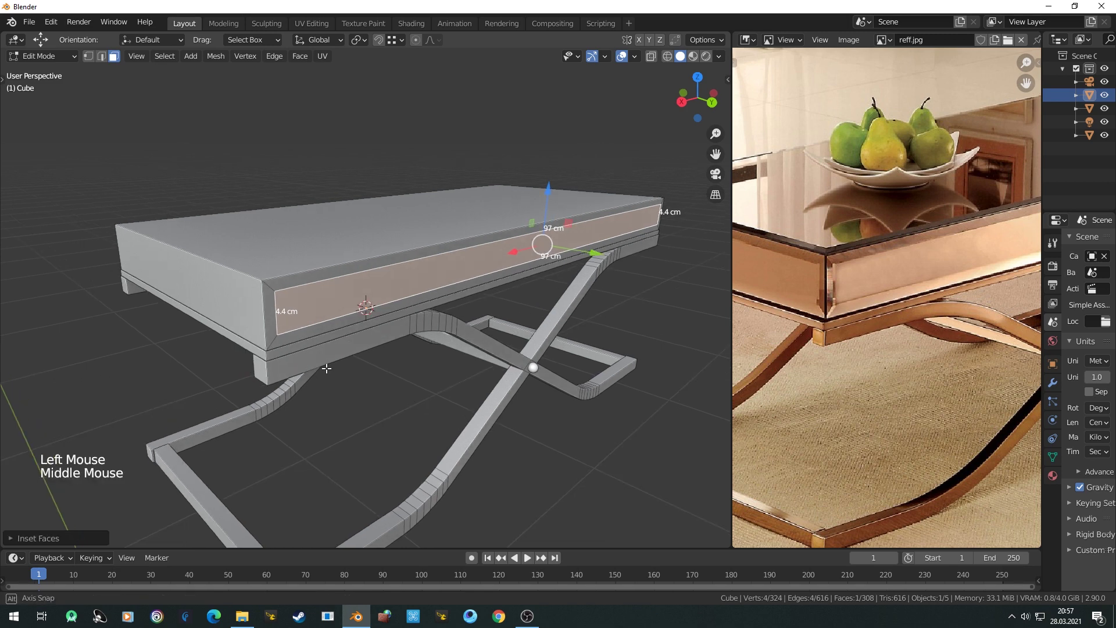
Step: Inset the adjacent short end face of the tabletop block by 1.3 cm
scroll(215, 317, up, 1)
right_click(207, 311)
middle_drag(279, 334, 348, 353)
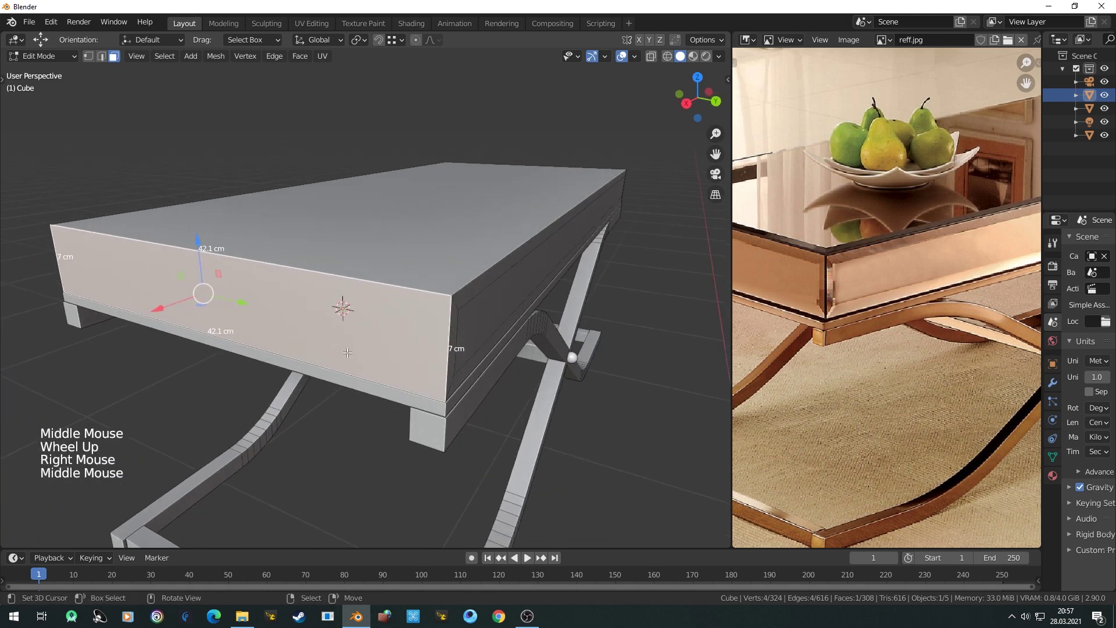
key(i)
click(528, 413)
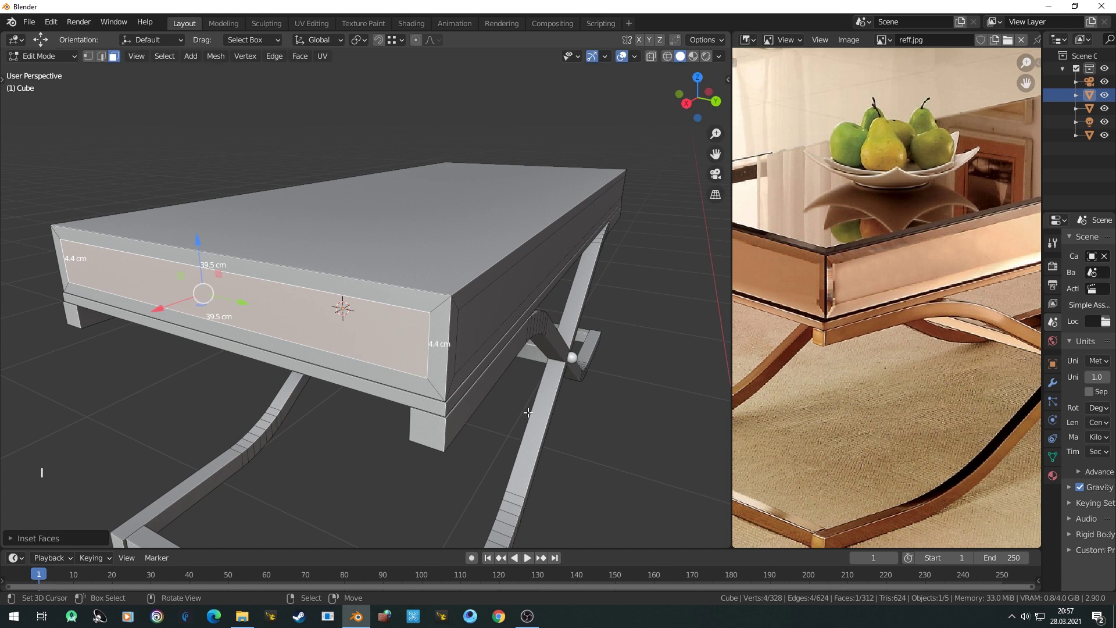
Step: Inset the opposite long side face of the tabletop block by 1.3 cm
scroll(527, 413, down, 2)
middle_drag(528, 413, 469, 278)
right_click(469, 278)
text(i)
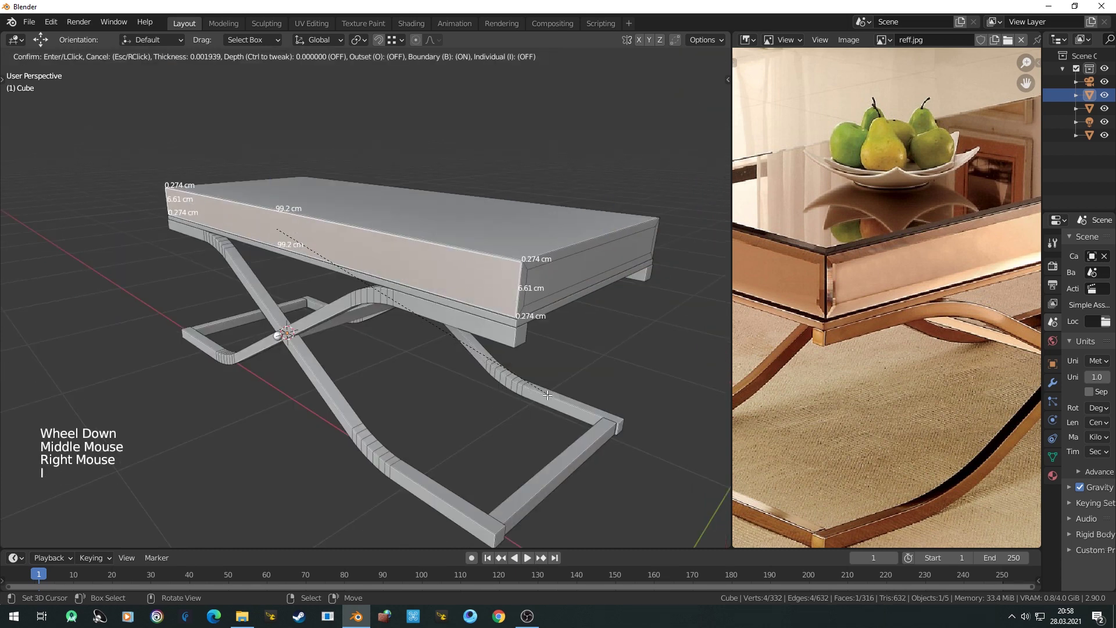
text(1.3)
key(Return)
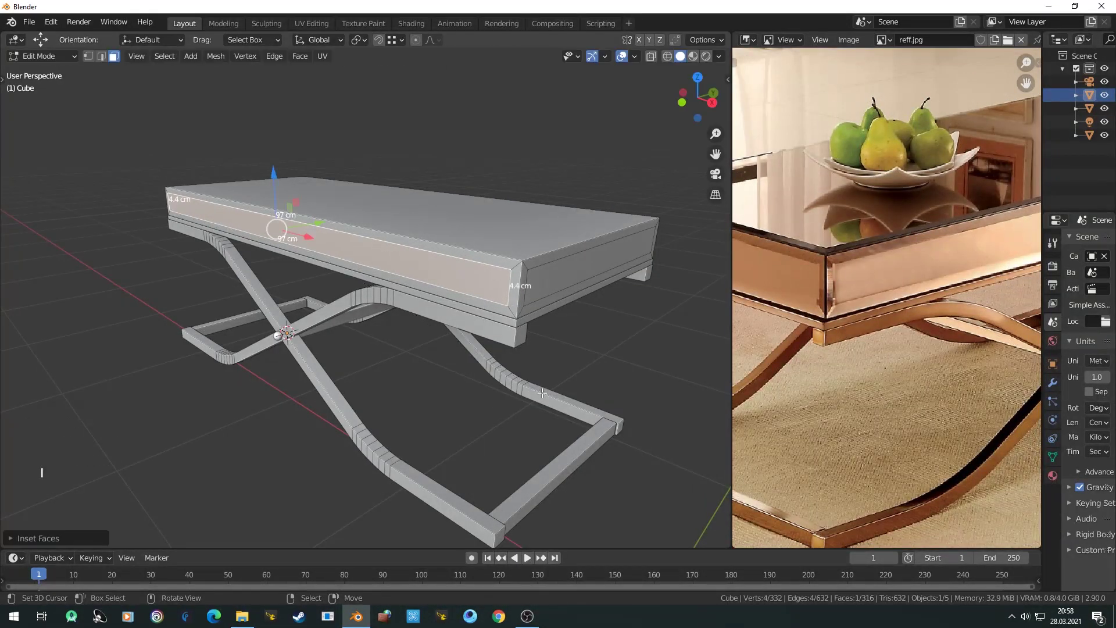
Step: Inset the last short end face of the tabletop block by 1.3 cm
middle_drag(171, 326, 293, 329)
shift+middle_drag(294, 328, 318, 333)
right_click(318, 333)
text(i)
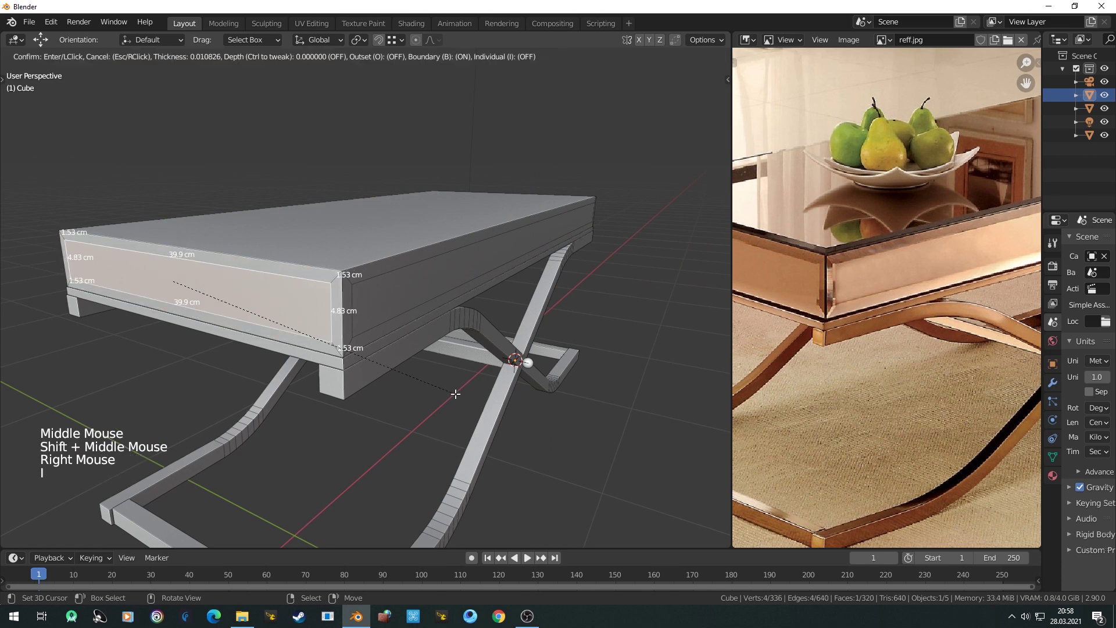
text(1.3)
key(Return)
Step: Select the inset panel face on the tabletop block's long side
scroll(456, 394, down, 1)
middle_drag(456, 394, 407, 381)
middle_drag(407, 381, 360, 366)
middle_drag(360, 366, 403, 354)
right_click(316, 352)
scroll(313, 347, up, 2)
key(g)
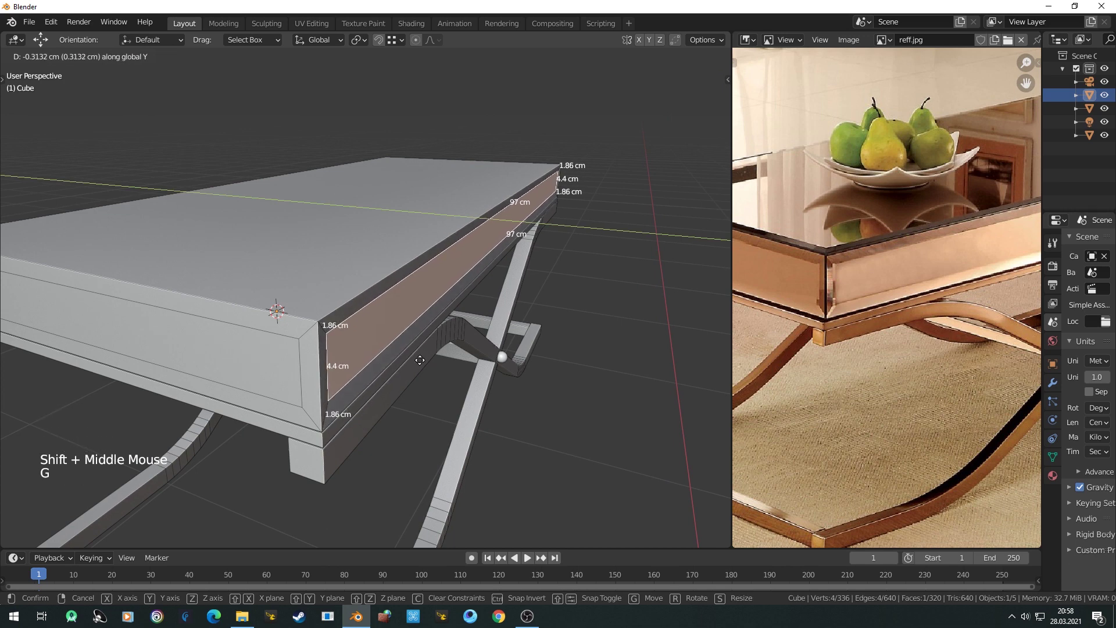
right_click(420, 360)
Step: Check the reference's panel corner and extrude the selected long side panel by -0.3 cm into the block
middle_drag(420, 360, 396, 356)
scroll(360, 355, up, 1)
shift+middle_drag(314, 353, 369, 342)
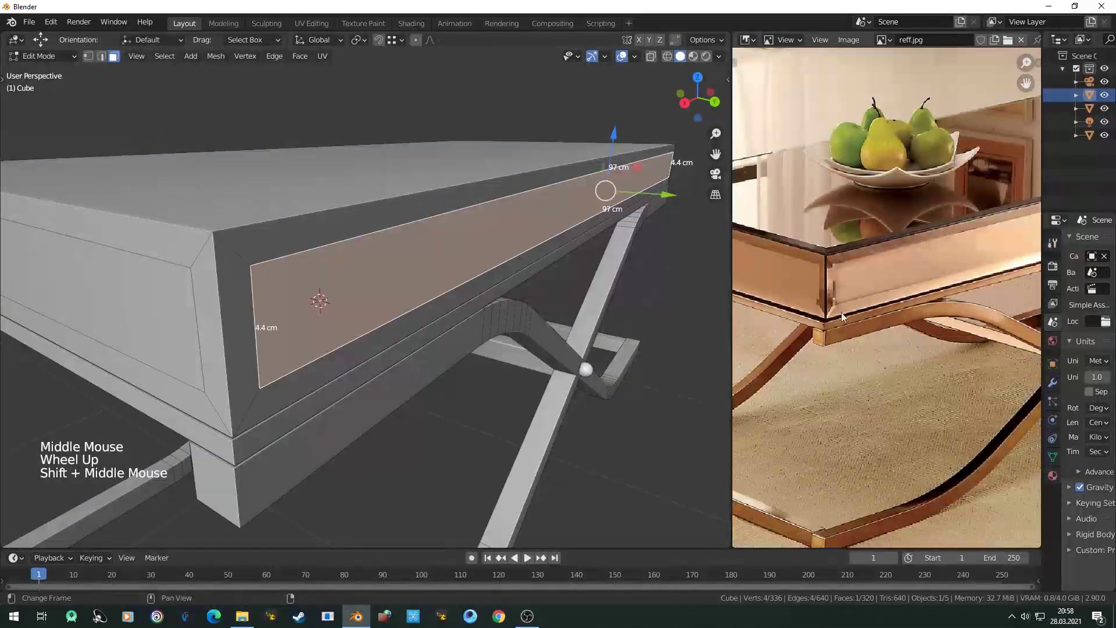
scroll(913, 260, up, 5)
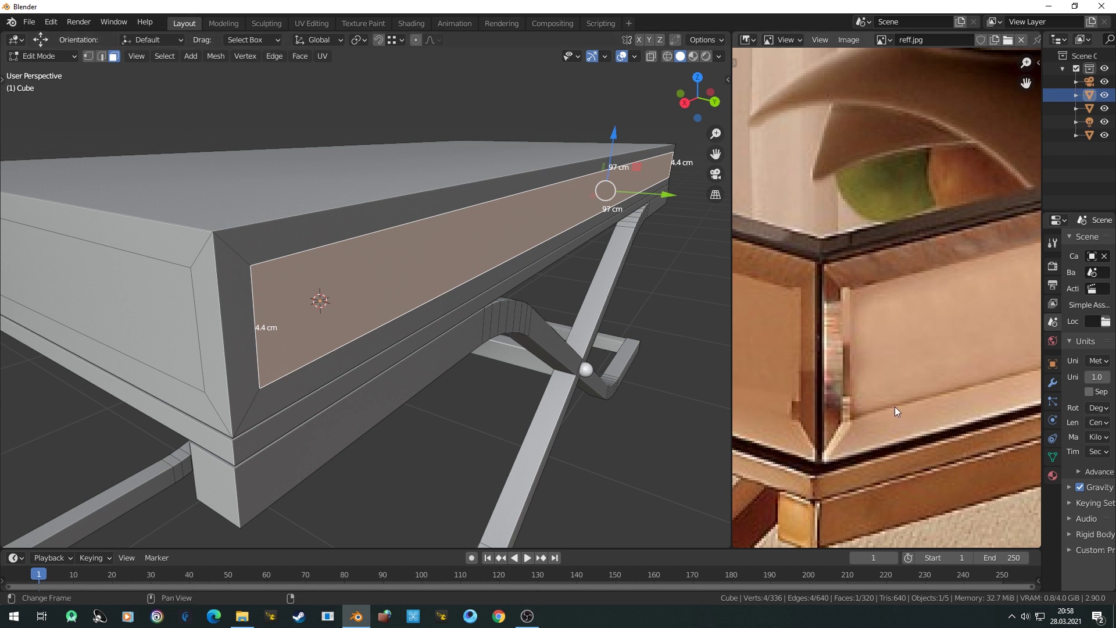
text(e)
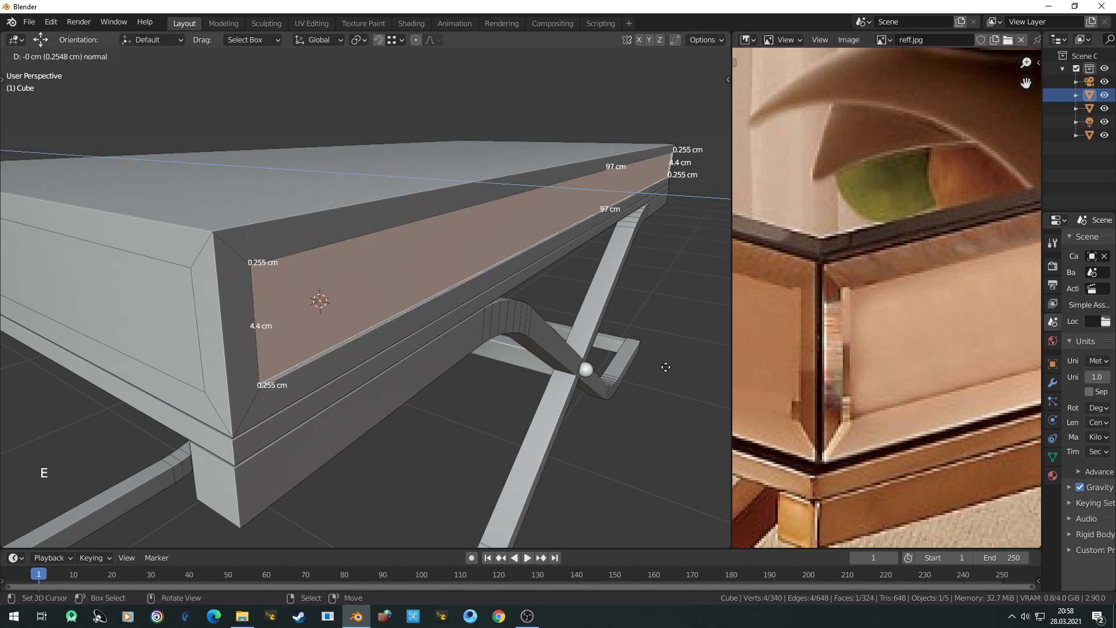
text(.3-)
key(Return)
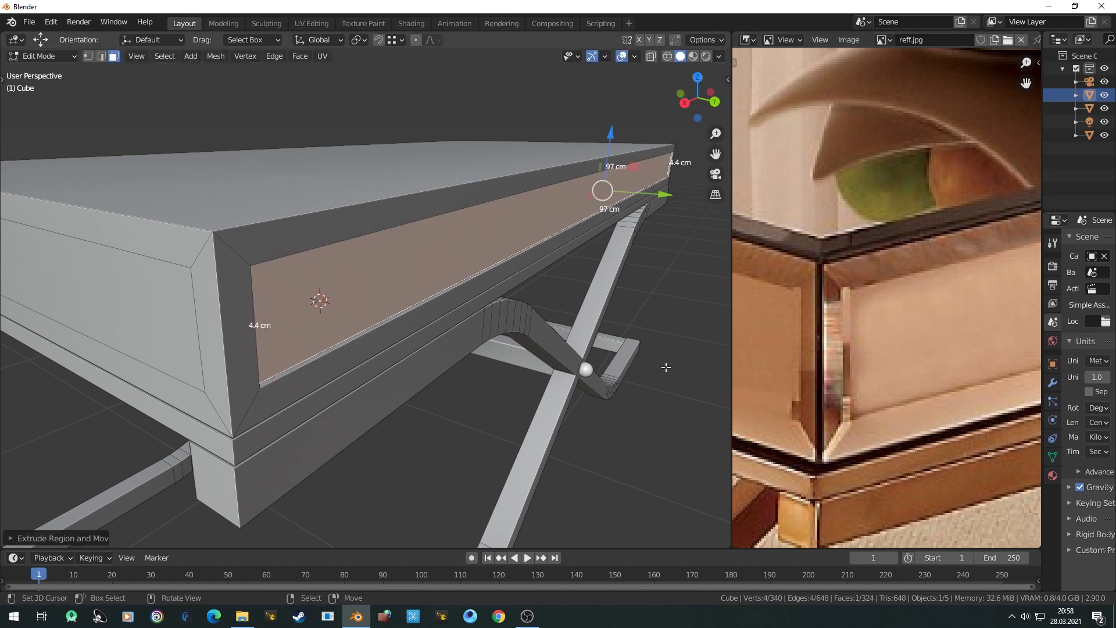
Step: Examine the recessed long side panel in Object Mode and return to Edit Mode
key(Tab)
middle_drag(666, 368, 428, 360)
scroll(428, 360, down, 2)
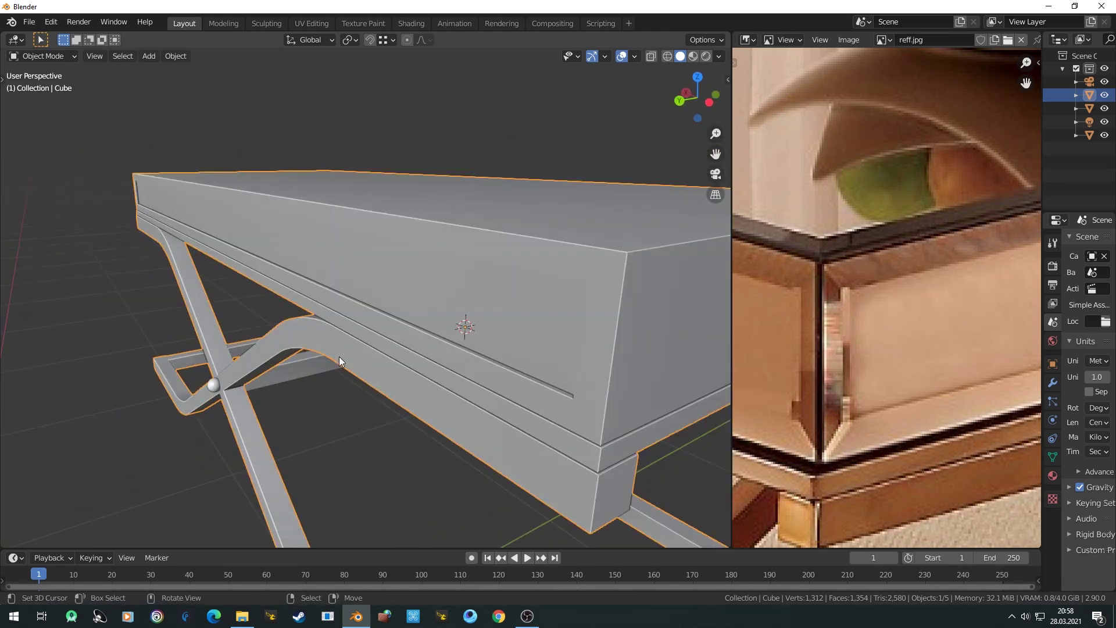
middle_drag(339, 358, 406, 359)
key(Tab)
scroll(406, 359, up, 2)
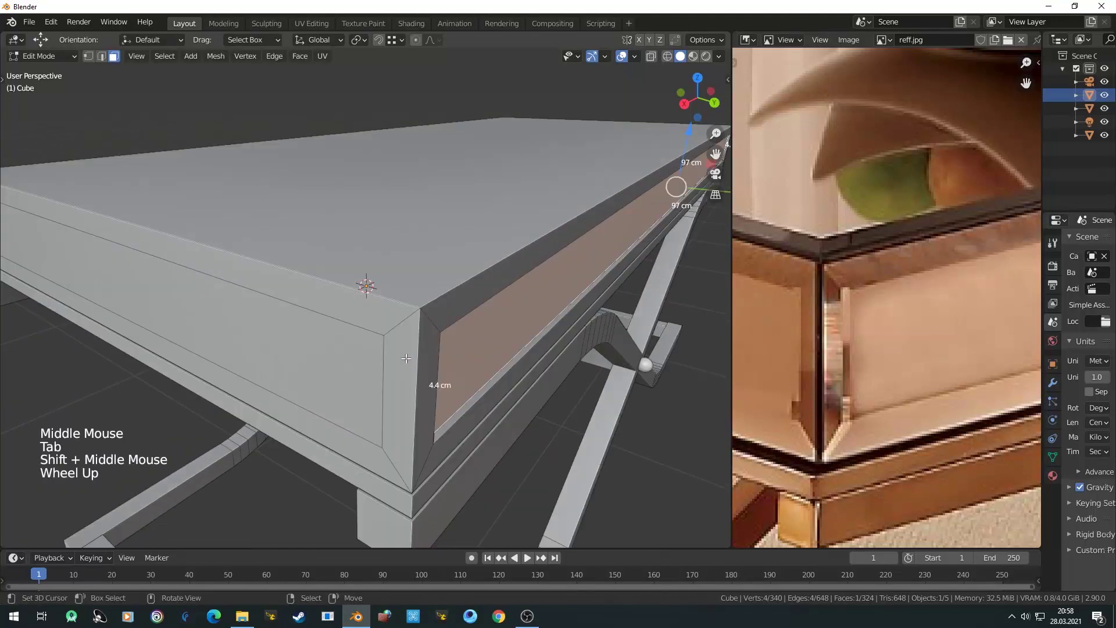
scroll(407, 359, down, 3)
key(g)
key(y)
right_click(521, 364)
Step: Select the inset panel face on the short end and compare it with the far end of the tabletop in the reference image
right_click(308, 326)
shift+middle_drag(309, 326, 399, 341)
middle_drag(399, 341, 373, 340)
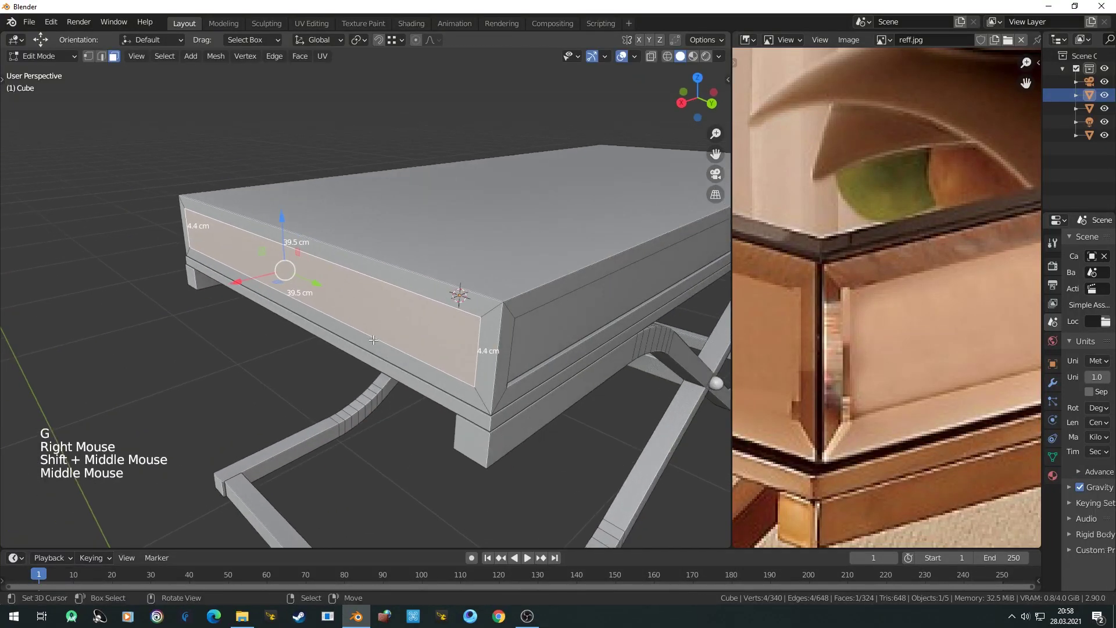
scroll(373, 339, up, 1)
scroll(924, 410, down, 3)
middle_drag(785, 404, 751, 516)
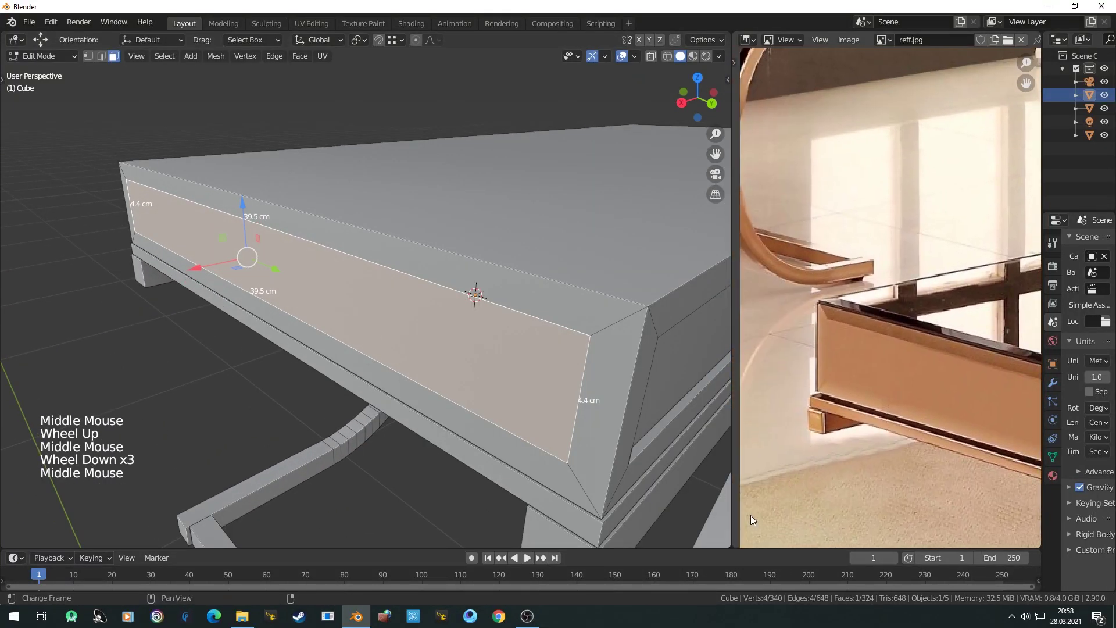
scroll(805, 375, up, 2)
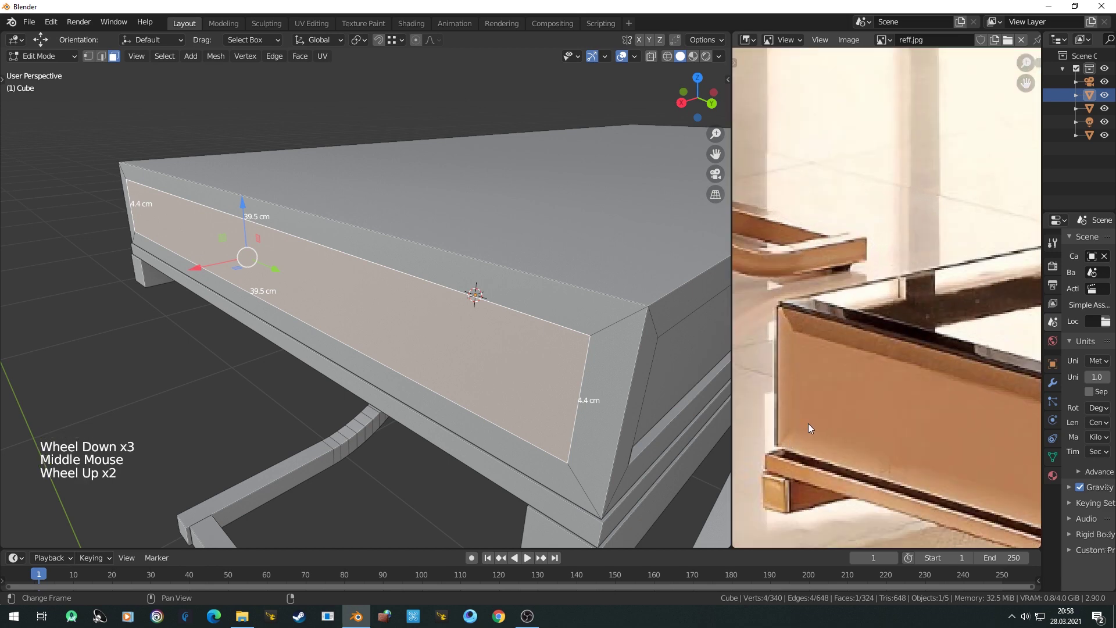
Step: Check the reference's panel depth and extrude the inset panel on the tabletop's short end inward into the block
scroll(809, 423, down, 2)
scroll(902, 415, up, 2)
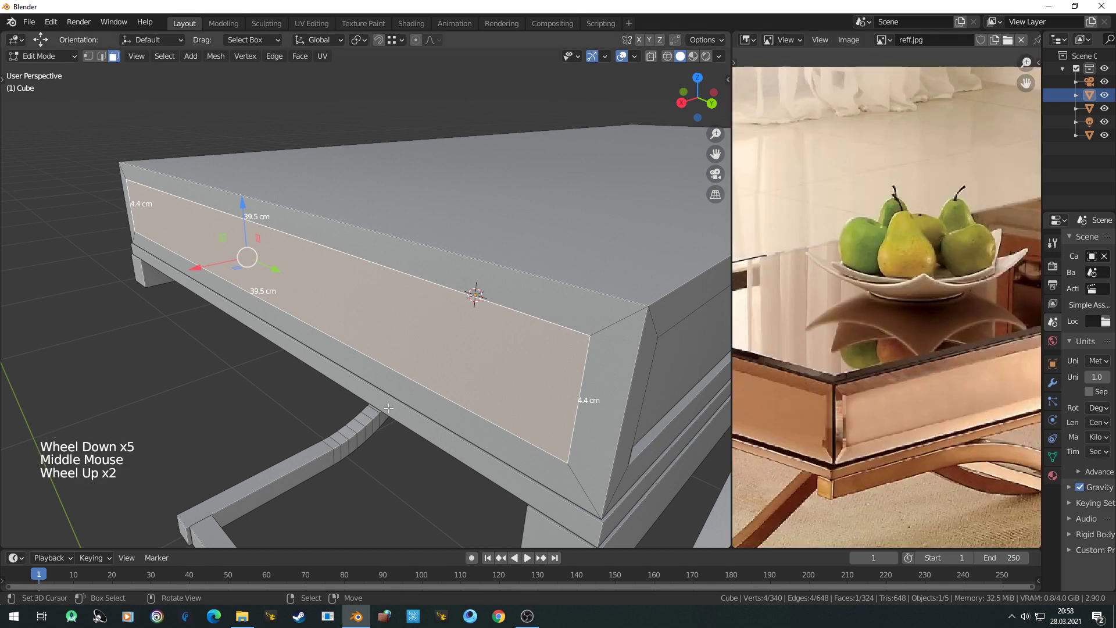
key(e)
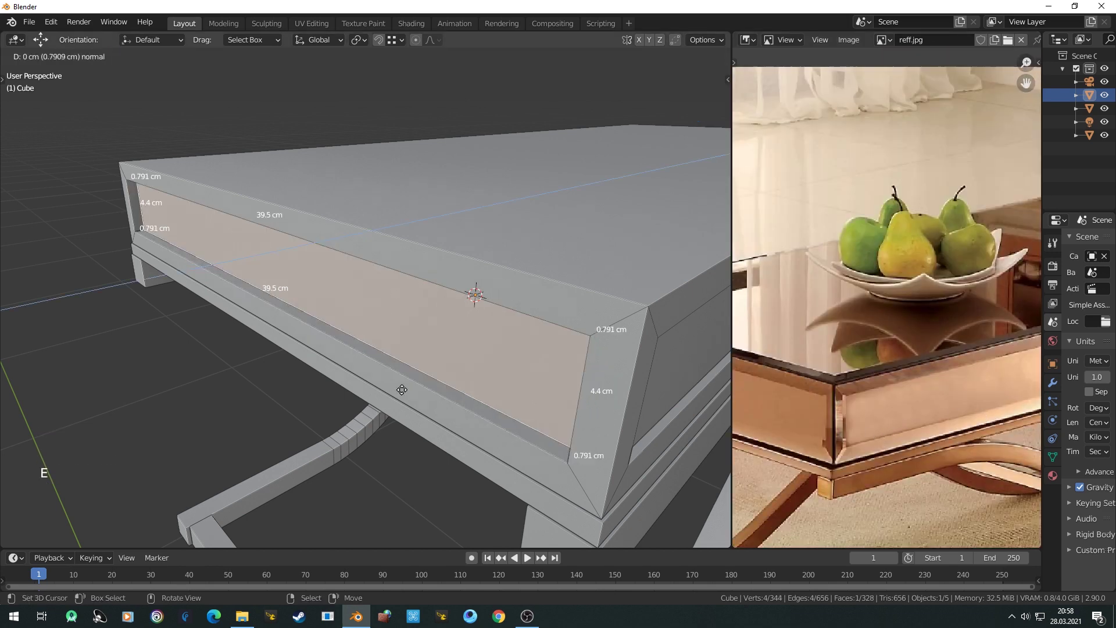
click(402, 390)
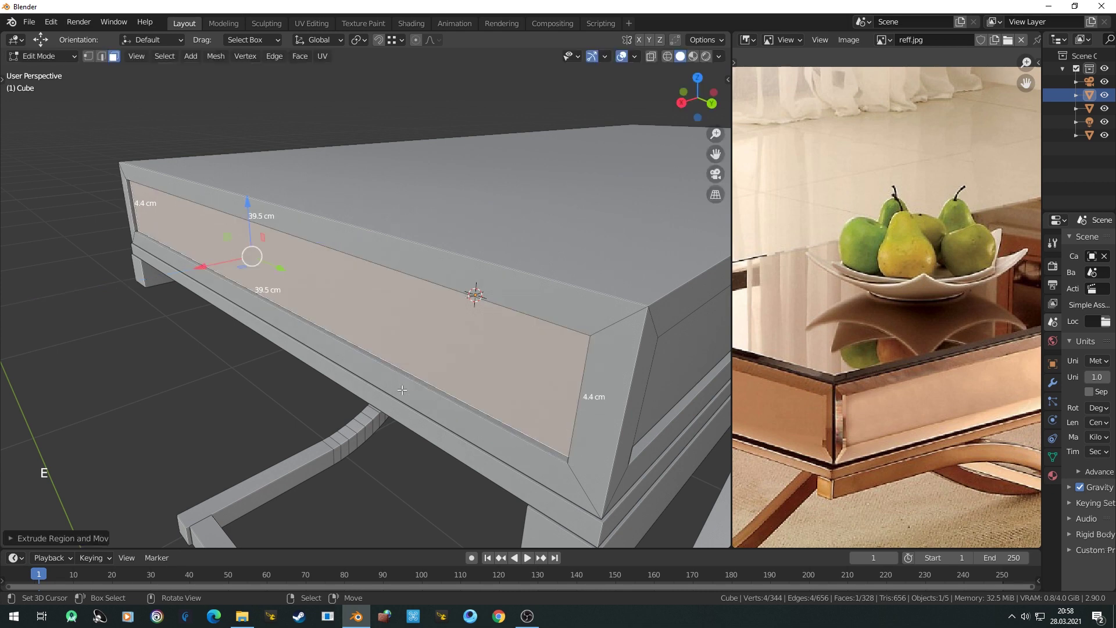
Step: Select the inset panel on the opposite long side and extrude it 0.3 cm into the block
scroll(192, 302, down, 1)
middle_drag(181, 300, 317, 288)
shift+right_click(381, 210)
shift+middle_drag(407, 239, 397, 327)
right_click(354, 290)
scroll(397, 327, up, 1)
key(e)
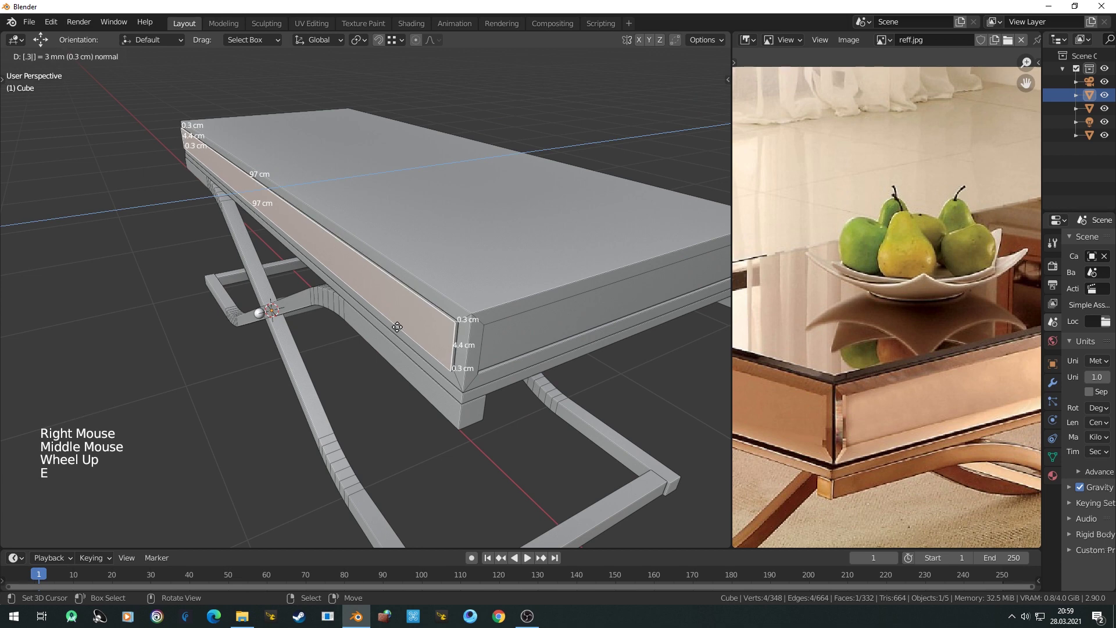
click(398, 327)
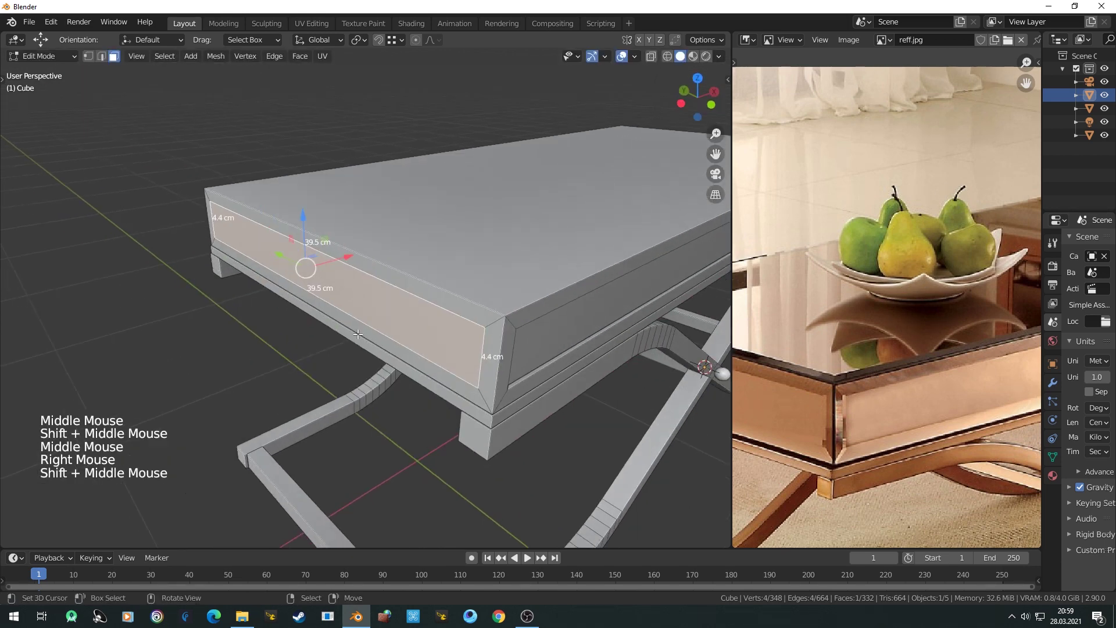
Step: Extrude the remaining short end panel into the block and review the recessed panels in Object Mode
key(e)
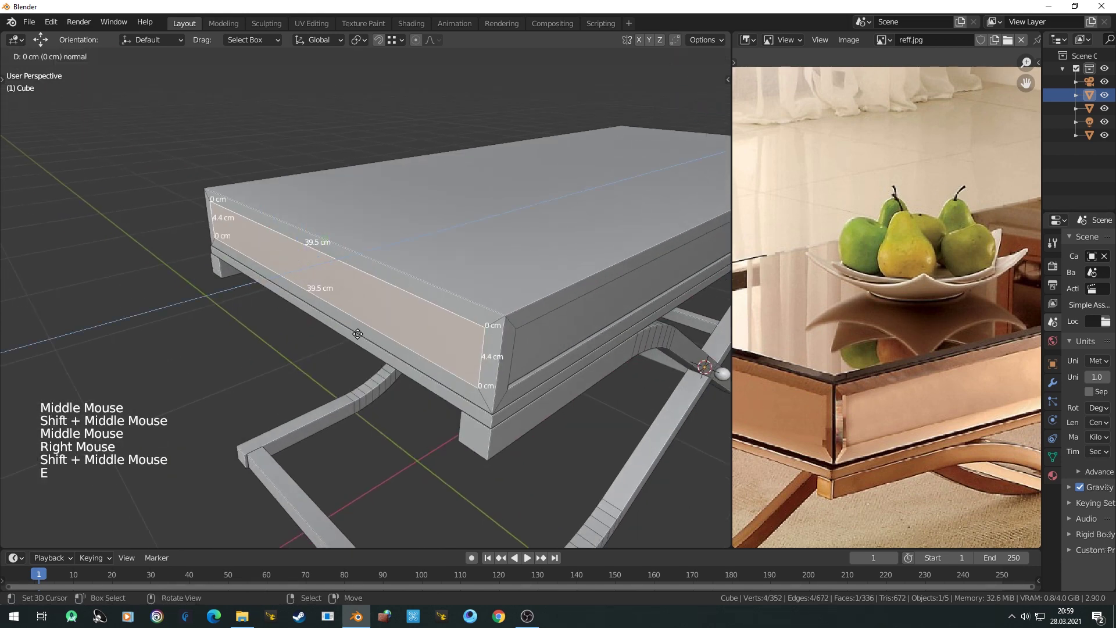
click(358, 334)
key(Tab)
key(a)
key(a)
key(a)
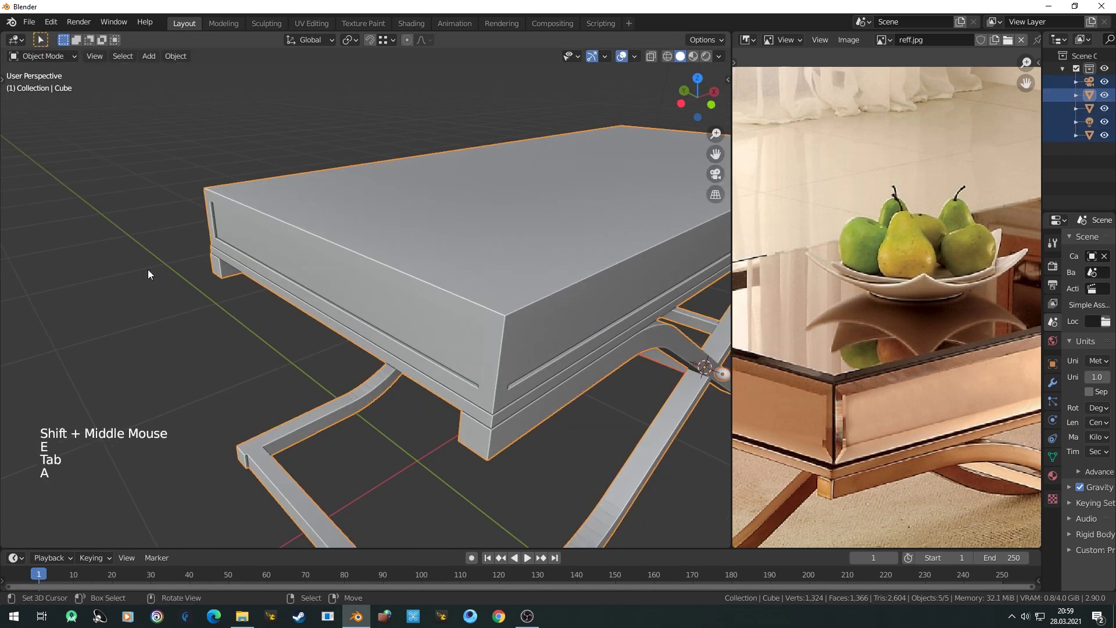
middle_drag(148, 269, 302, 291)
scroll(214, 285, down, 1)
scroll(932, 361, up, 2)
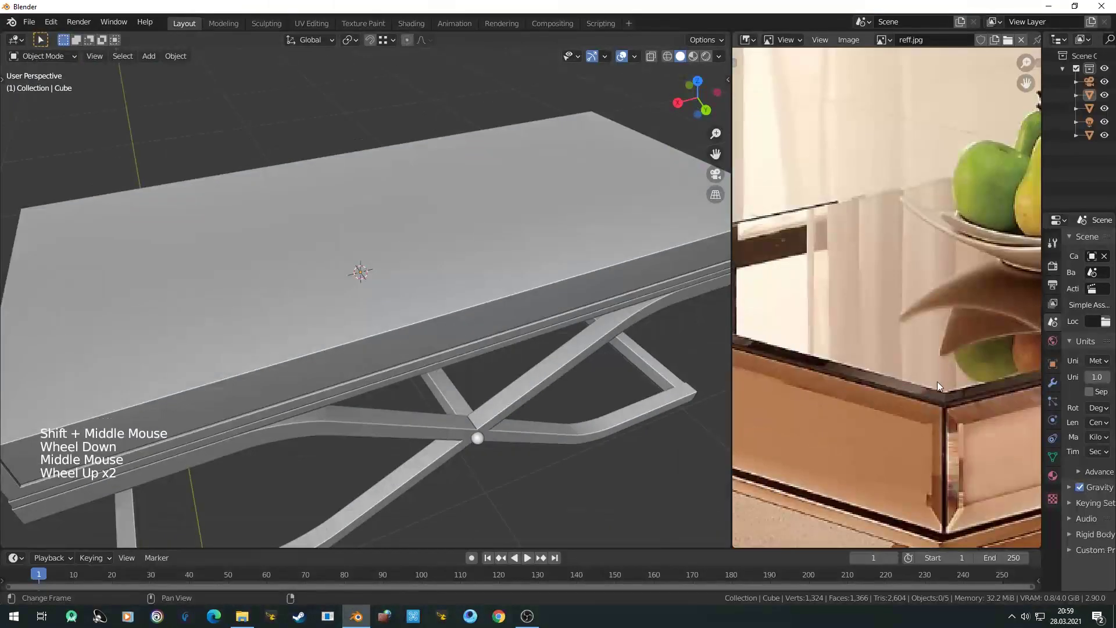
Step: Select the tabletop block's top face in Edit Mode and duplicate it in place
middle_drag(541, 296, 549, 266)
scroll(548, 267, up, 1)
right_click(582, 250)
key(Tab)
right_click(589, 244)
scroll(589, 245, down, 1)
shift+middle_drag(645, 262, 609, 286)
scroll(609, 286, up, 1)
key(shift+d)
right_click(577, 261)
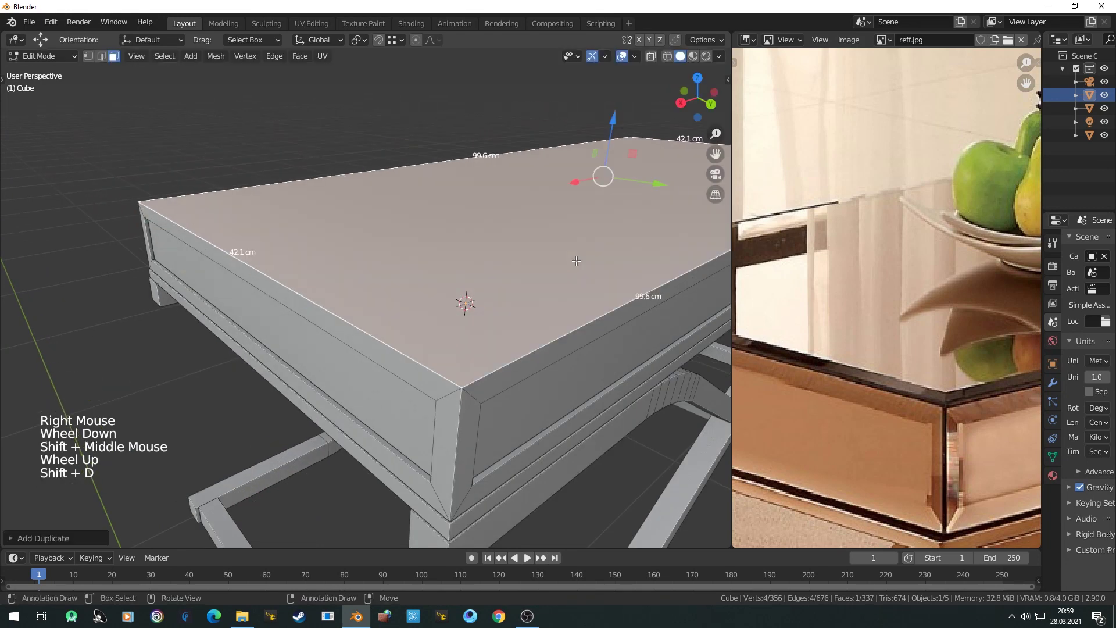
Step: Extrude the duplicated top face by 0.5 cm to form a thin top slab
key(e)
click(577, 261)
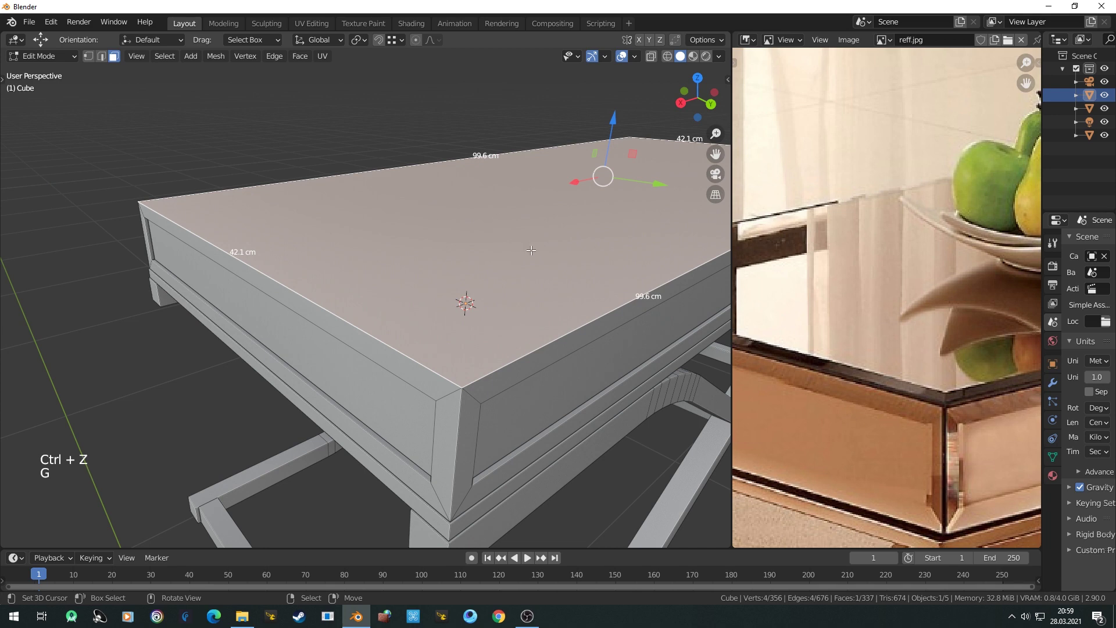
text(e.5)
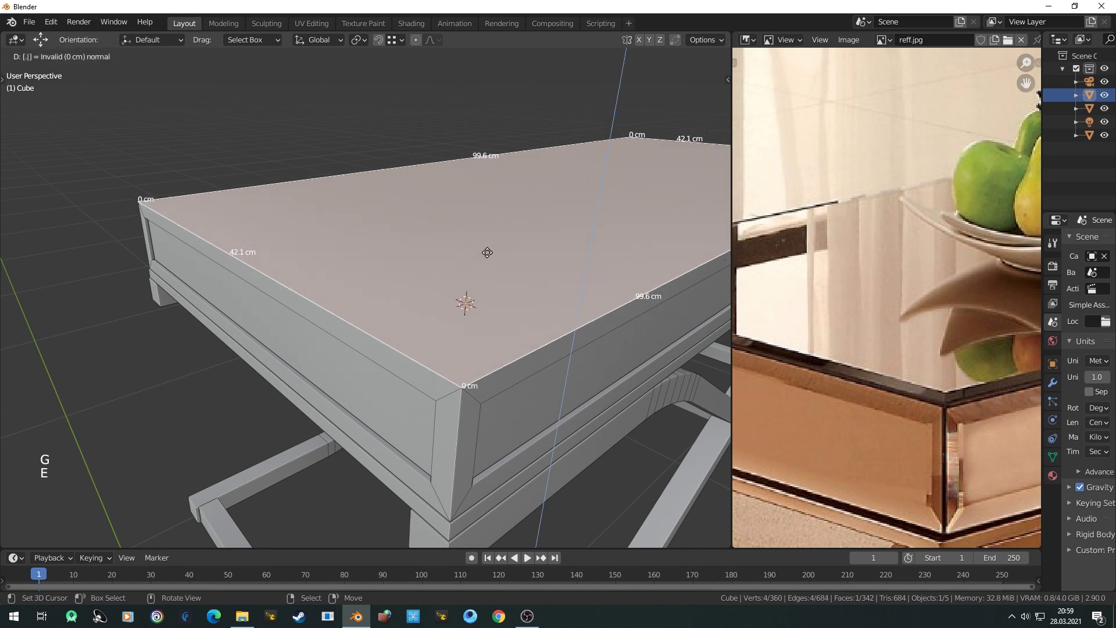
key(Return)
Step: Select the thin slab's long edge face and move it 0.1 cm inward along the Y axis
right_click(487, 378)
scroll(459, 308, down, 1)
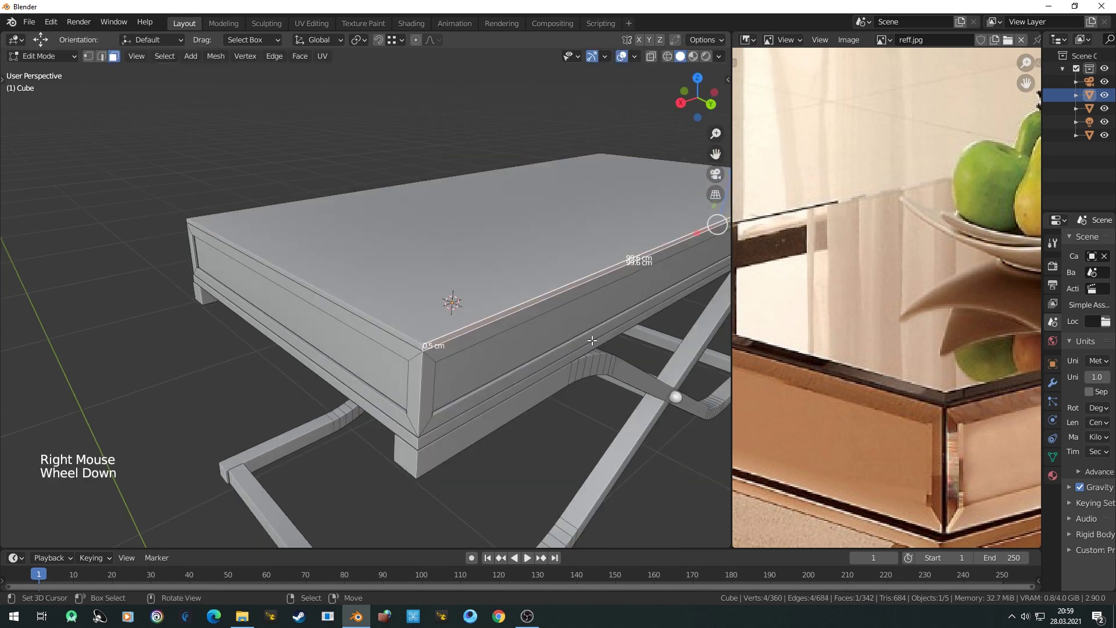
key(KP_Decimal)
scroll(591, 337, up, 2)
shift+middle_drag(590, 336, 438, 332)
scroll(438, 332, up, 2)
shift+middle_drag(469, 372, 547, 373)
scroll(481, 369, up, 2)
key(g)
key(y)
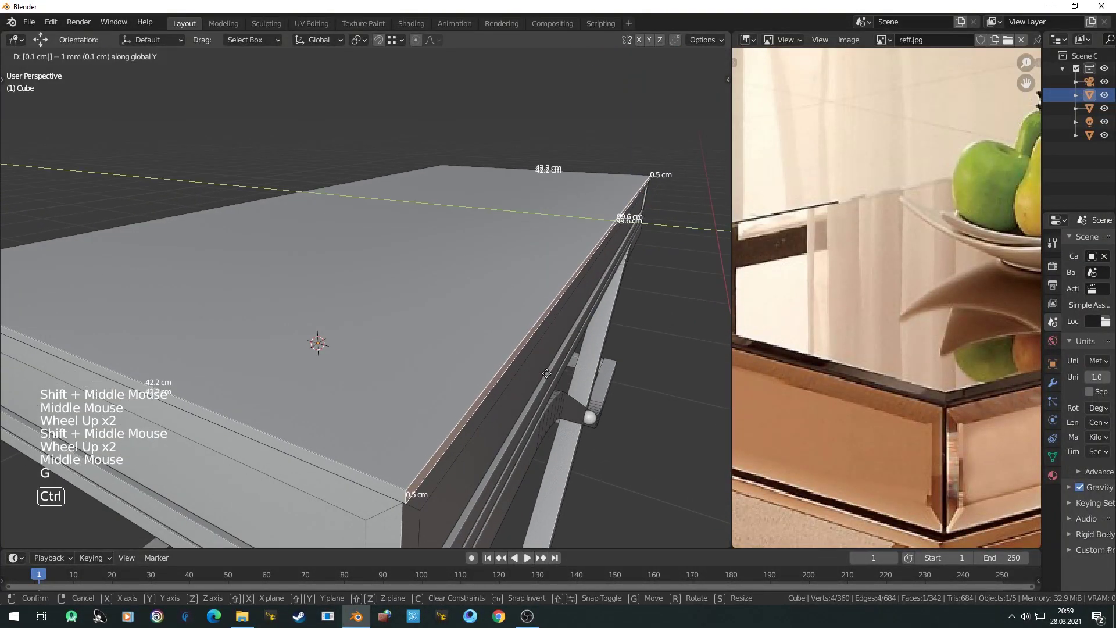
click(547, 372)
Step: Move the thin slab's short edge face by -0.1 cm along the X axis
right_click(273, 438)
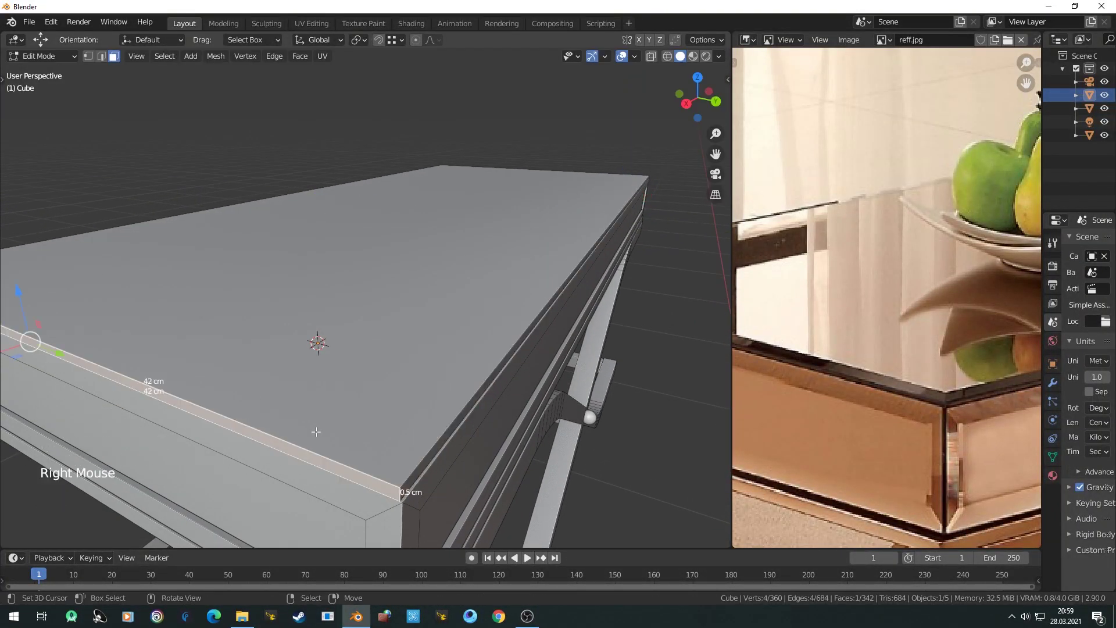
key(KP_Decimal)
middle_drag(273, 437, 241, 360)
scroll(349, 407, up, 3)
key(g)
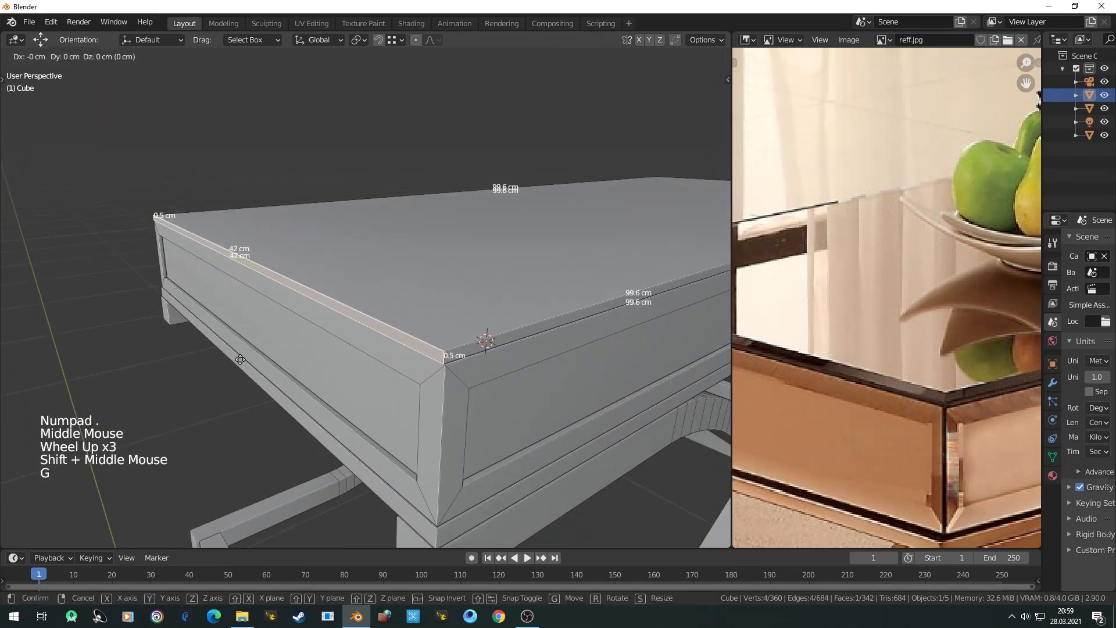
text(-1)
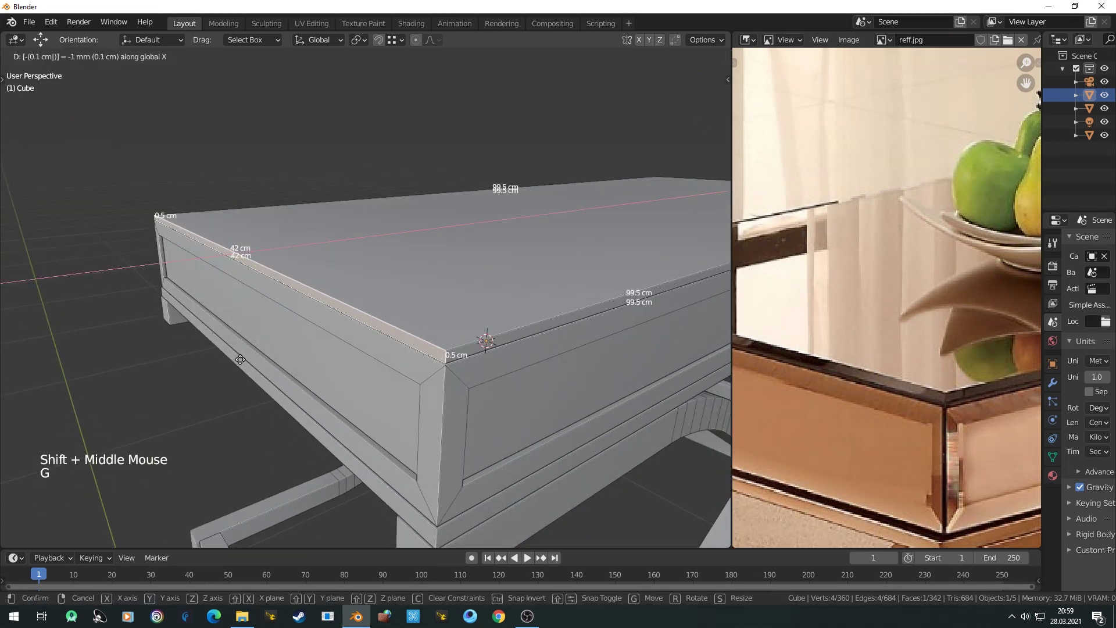
key(Return)
Step: Move the thin slab's opposite long edge face 0.1 cm inward
middle_drag(240, 360, 430, 349)
shift+middle_drag(431, 349, 349, 324)
right_click(395, 333)
key(g)
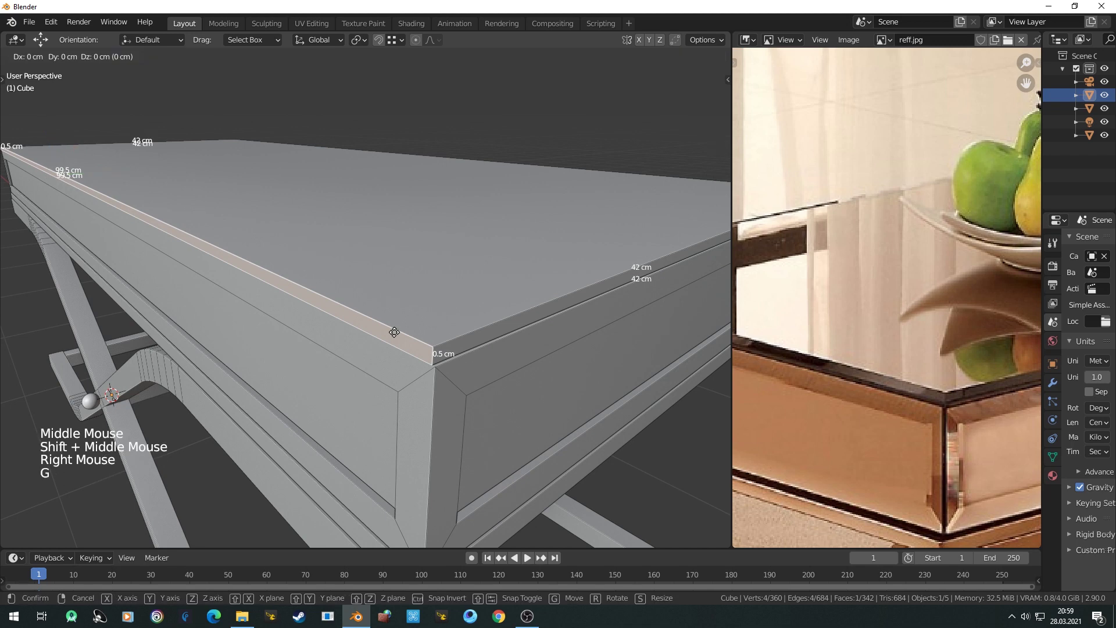
key(Return)
Step: Move the thin slab's remaining short edge face by 0.1 cm along the X axis
scroll(395, 333, down, 2)
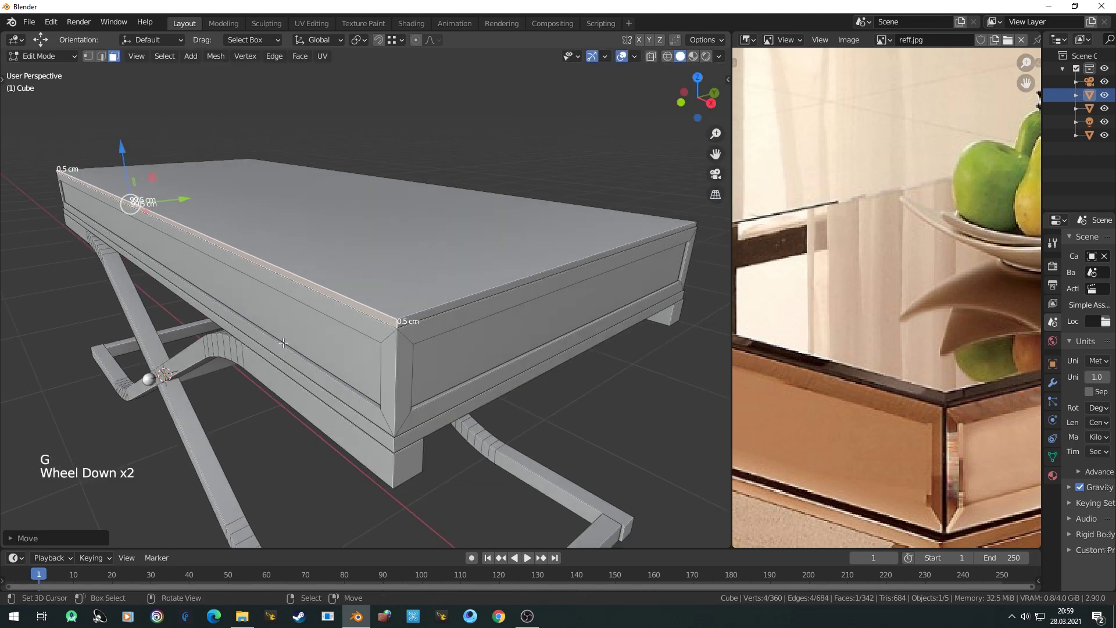
middle_drag(395, 333, 355, 372)
scroll(355, 372, down, 2)
middle_drag(354, 373, 386, 401)
scroll(387, 407, up, 1)
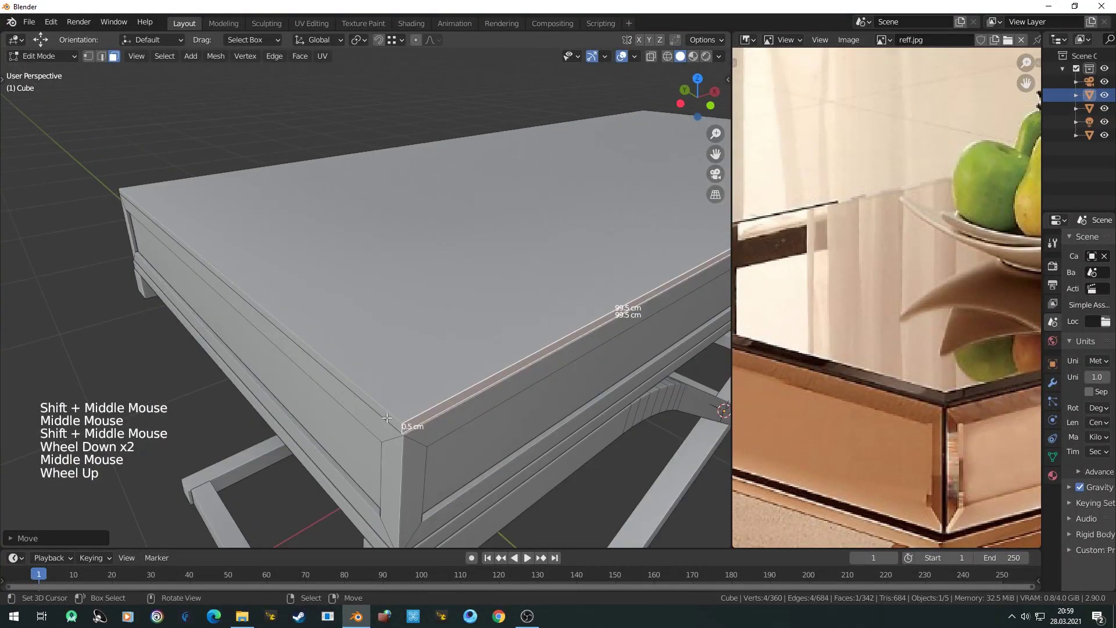
right_click(387, 417)
key(g)
key(x)
text(0.1 cm)
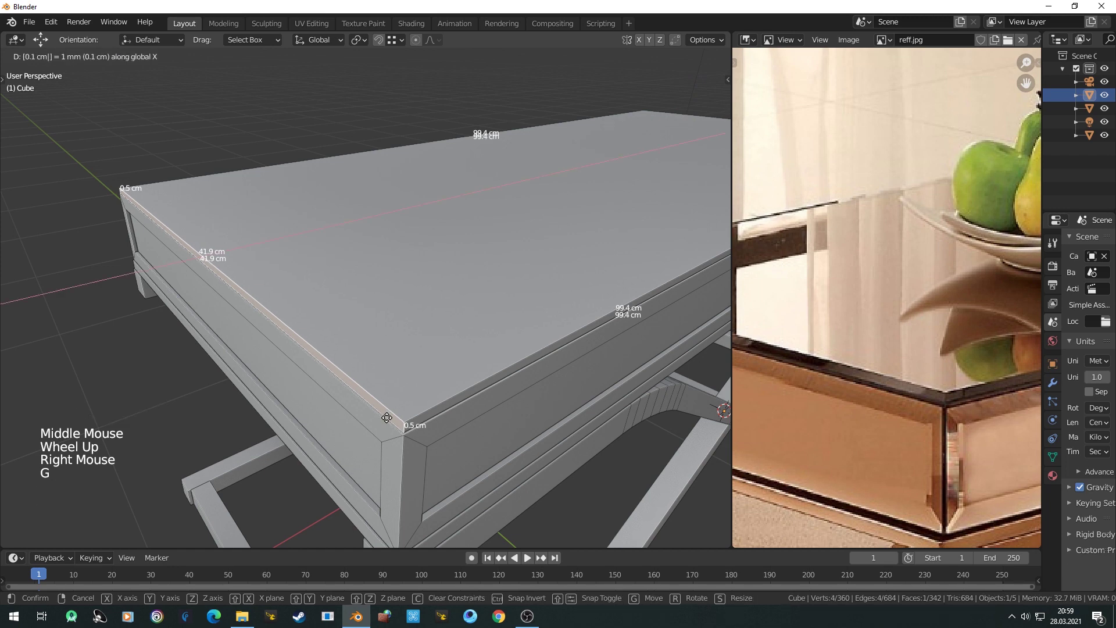
key(Return)
Step: Examine the narrowed top slab in Object Mode with nothing selected and return to Edit Mode
key(Tab)
key(a)
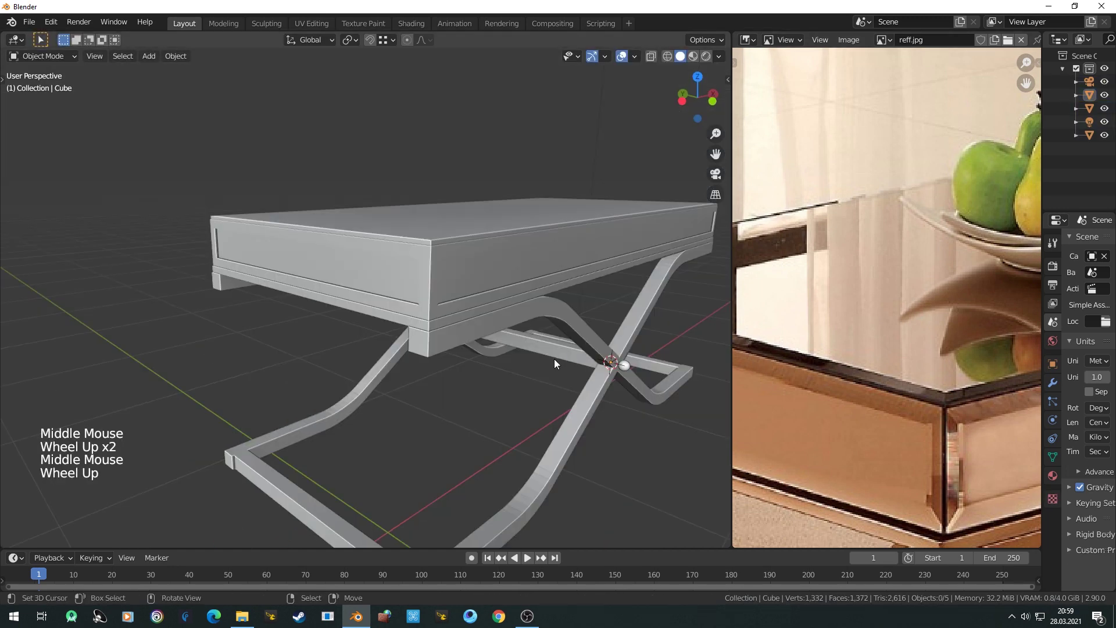
middle_drag(553, 359, 493, 354)
scroll(493, 354, up, 1)
key(Tab)
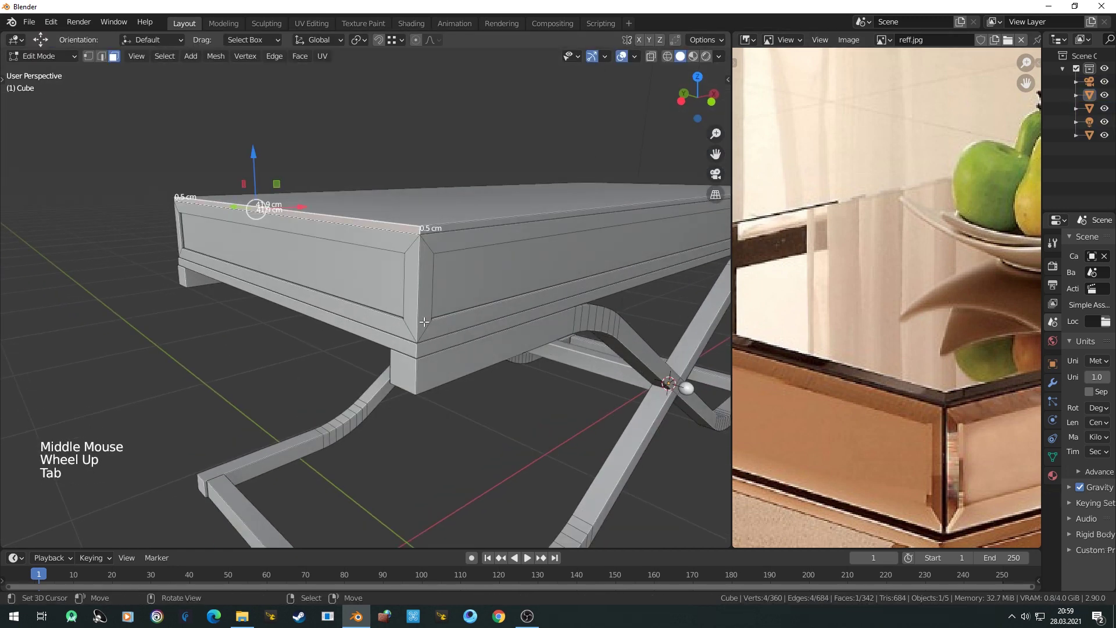
Step: Select the upright frame face at the tabletop corner and compare that corner with the reference image
scroll(448, 342, down, 3)
middle_drag(434, 324, 398, 321)
scroll(872, 389, down, 3)
scroll(872, 389, down, 4)
scroll(872, 389, up, 1)
middle_drag(872, 389, 831, 382)
scroll(798, 379, up, 1)
scroll(798, 380, up, 1)
scroll(860, 384, up, 2)
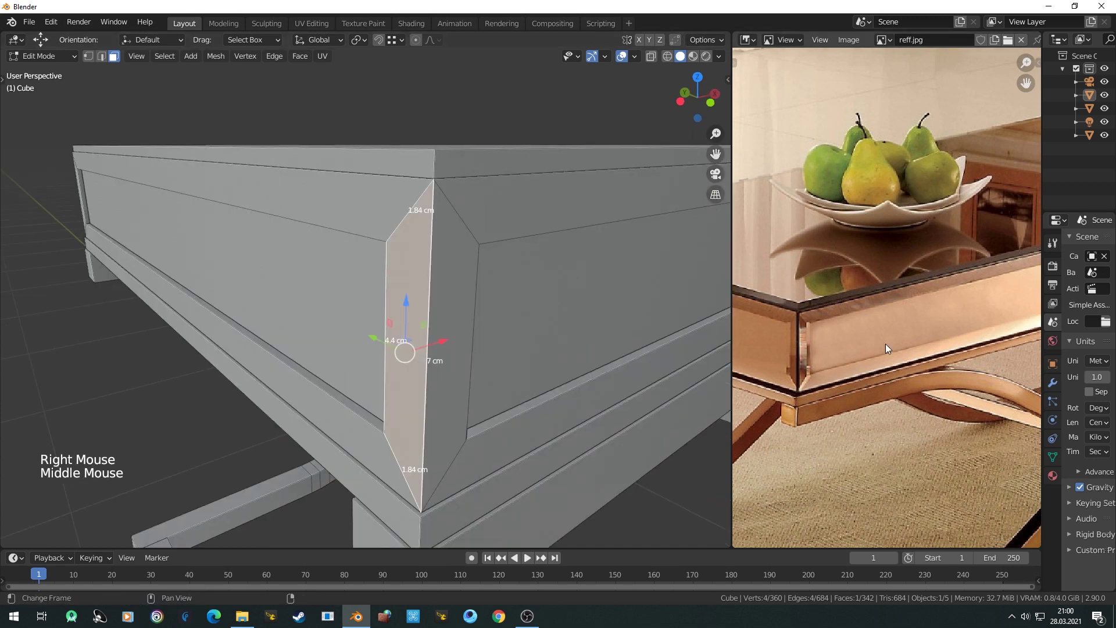
scroll(937, 422, down, 3)
middle_drag(886, 344, 927, 416)
scroll(927, 417, up, 2)
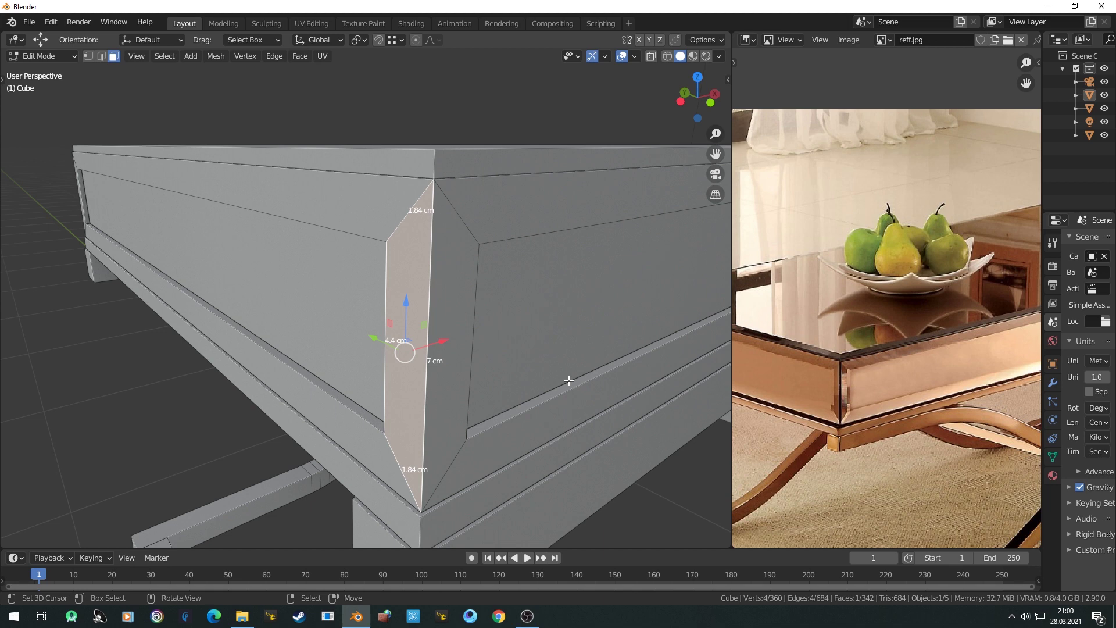
Step: Return to Object Mode, clear the selection and examine the whole table against the reference
scroll(568, 380, down, 2)
key(Tab)
scroll(569, 380, down, 3)
key(a)
key(a)
key(a)
mouse_move(562, 378)
middle_down()
mouse_move(425, 371)
mouse_move(571, 381)
middle_up()
scroll(570, 381, up, 1)
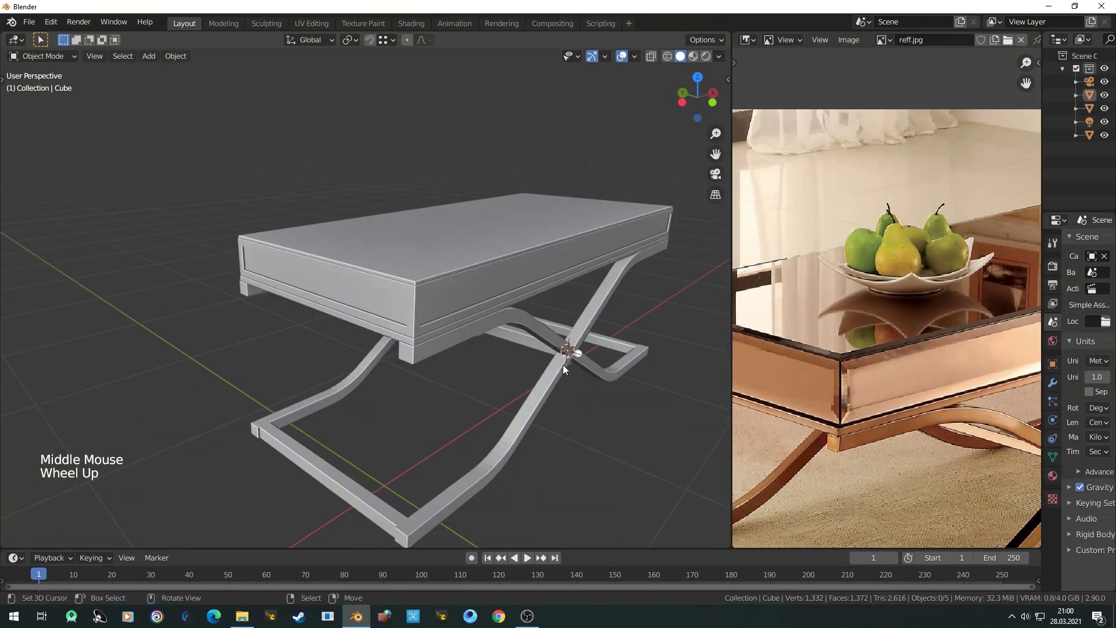